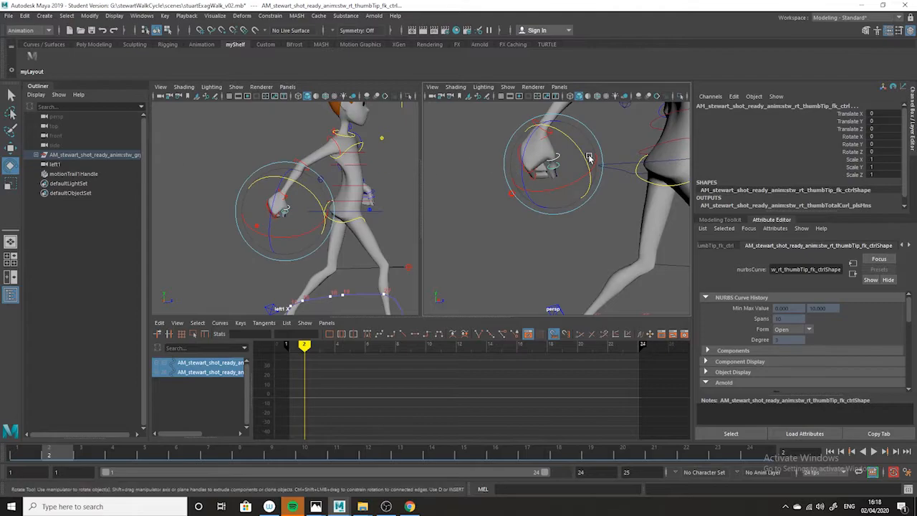
- Curl the right thumb tip further into the fist at frame 2 by rotating its control about Y
{"action": "left_click_drag", "start_coordinate": [581, 156], "coordinate": [592, 171]}
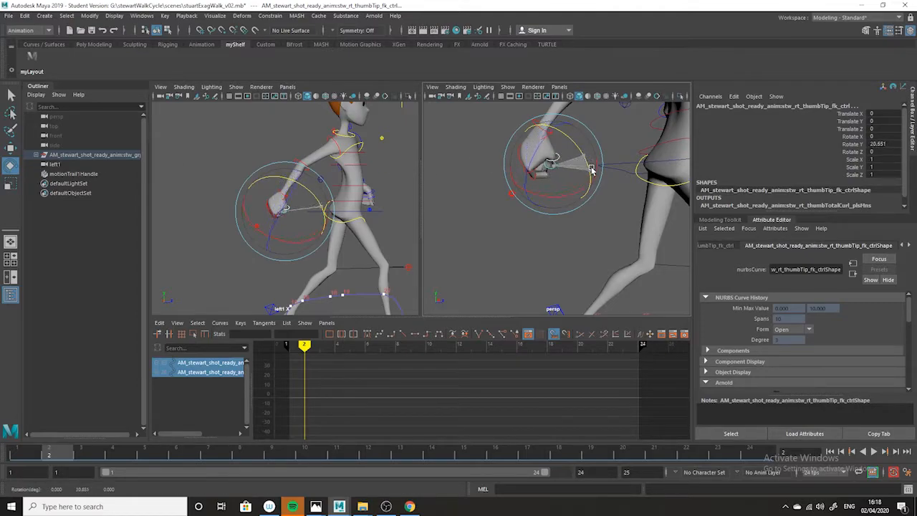
{"action": "left_click", "coordinate": [384, 163]}
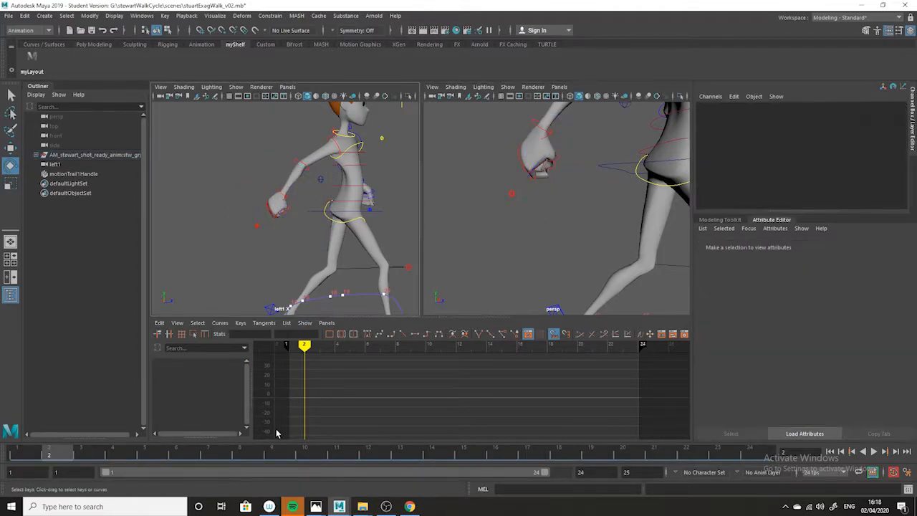
- Move to frame 10 and compare the arm pose with the exaggerated walk reference image in Photos, returning to Maya
{"action": "mouse_move", "coordinate": [283, 448]}
{"action": "left_mouse_down"}
{"action": "mouse_move", "coordinate": [82, 438]}
{"action": "mouse_move", "coordinate": [479, 448]}
{"action": "mouse_move", "coordinate": [175, 448]}
{"action": "mouse_move", "coordinate": [272, 449]}
{"action": "left_mouse_up"}
{"action": "left_click_drag", "start_coordinate": [296, 420], "coordinate": [304, 411]}
{"action": "middle_click_drag", "start_coordinate": [392, 194], "coordinate": [272, 213], "text": "alt"}
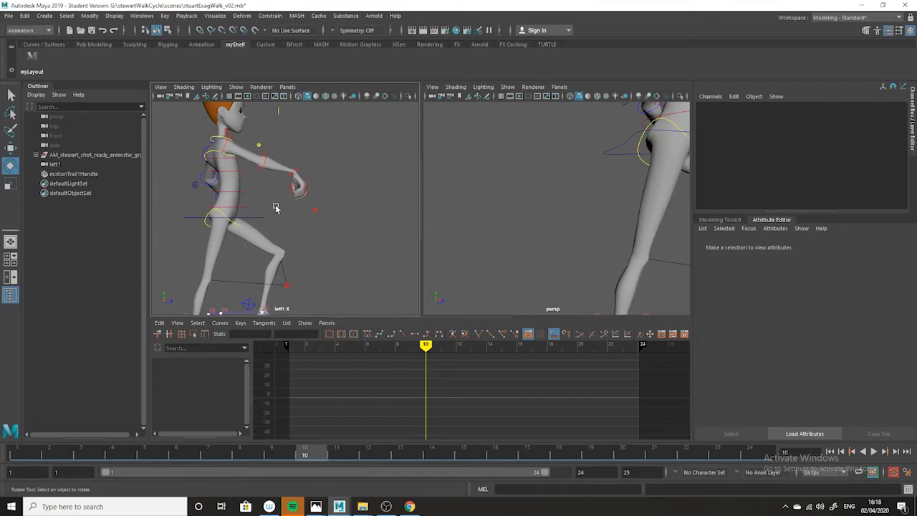
{"action": "mouse_move", "coordinate": [316, 507]}
{"action": "left_click", "coordinate": [364, 470]}
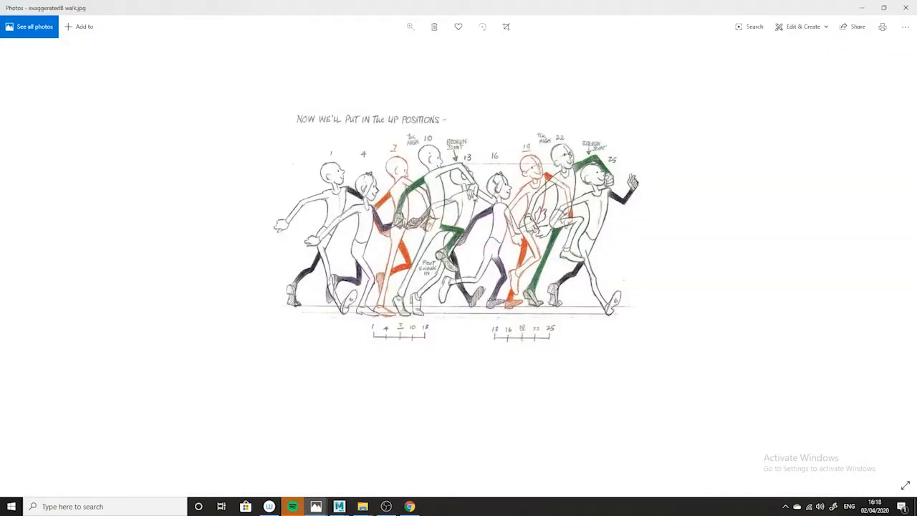
{"action": "left_click", "coordinate": [865, 9]}
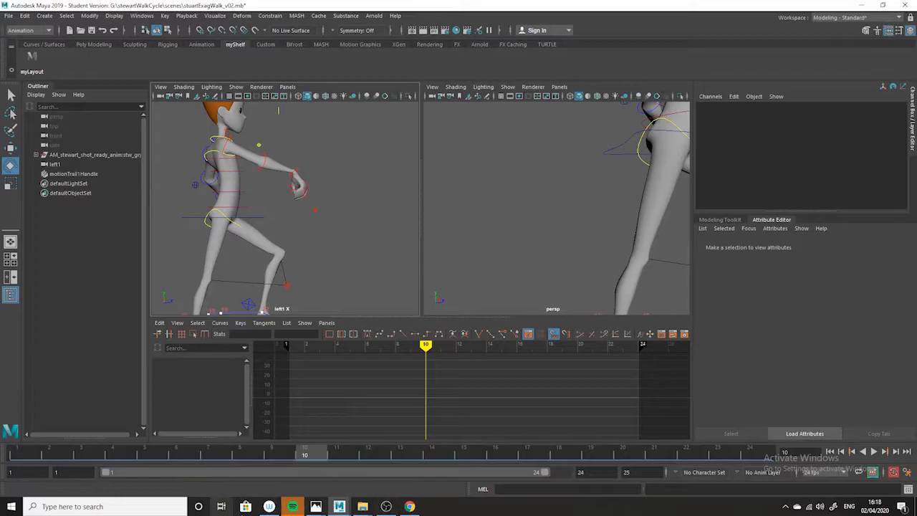
- At frame 11, rotate the right wrist control to about 78.9, -15.3, -46.8 in X, Y, Z and key it
{"action": "left_click_drag", "start_coordinate": [304, 456], "coordinate": [330, 405]}
{"action": "left_click", "coordinate": [299, 170]}
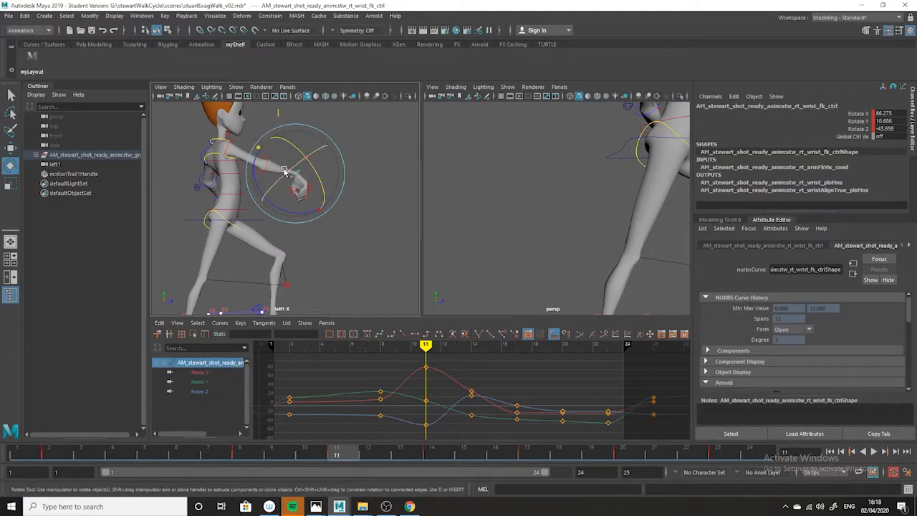
{"action": "left_click_drag", "start_coordinate": [292, 170], "coordinate": [328, 180]}
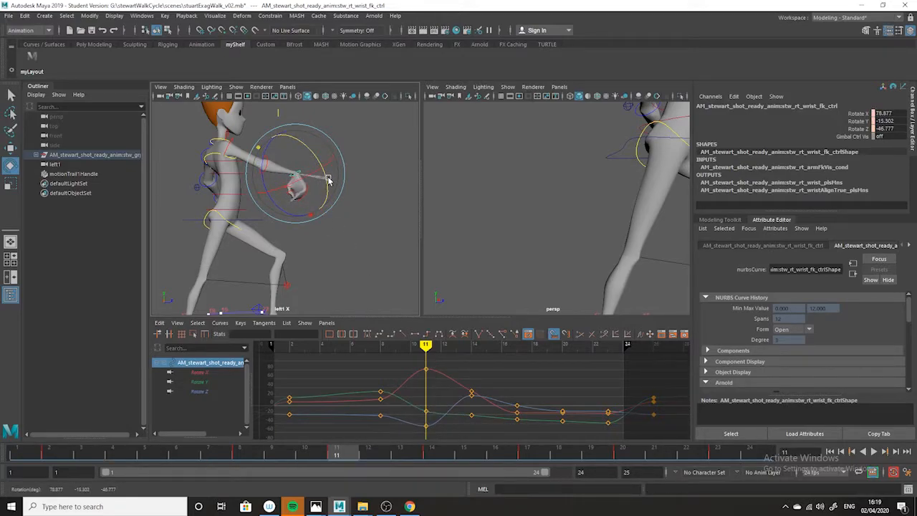
{"action": "key", "text": "s"}
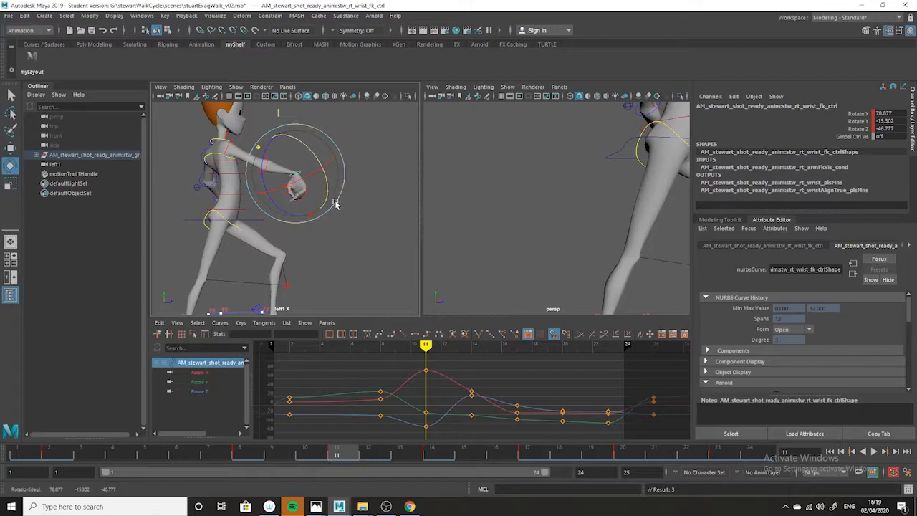
- Curl the right pinky's middle joint at frame 11 by rotating its control to about 75 in Y
{"action": "left_click", "coordinate": [384, 223]}
{"action": "left_click", "coordinate": [302, 204]}
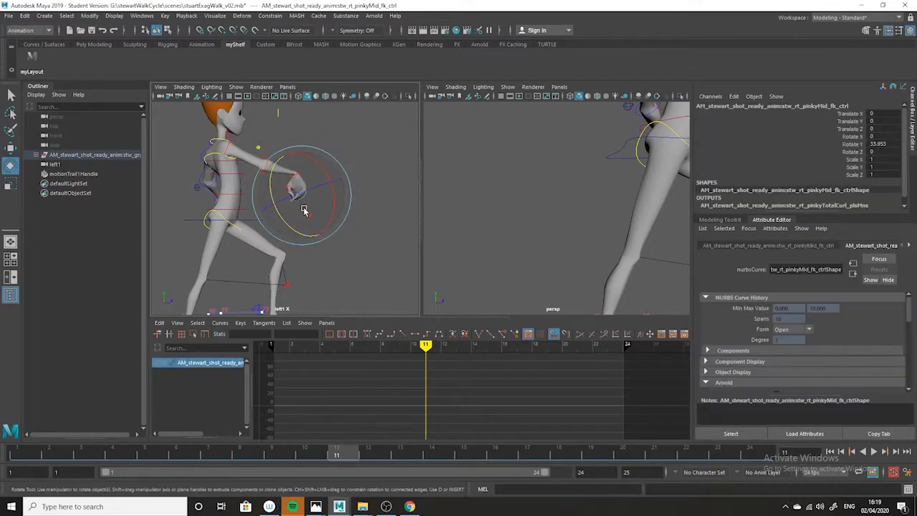
{"action": "left_click_drag", "start_coordinate": [306, 238], "coordinate": [298, 233]}
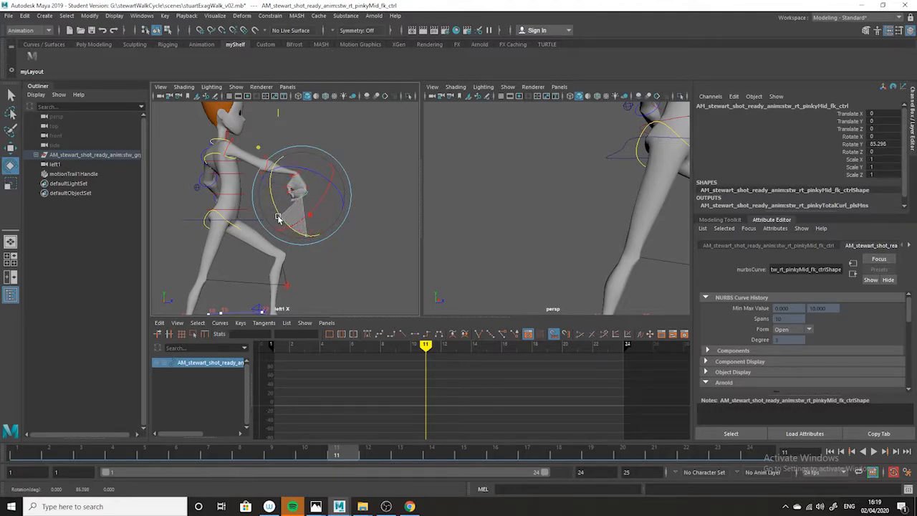
{"action": "left_click_drag", "start_coordinate": [283, 224], "coordinate": [284, 224]}
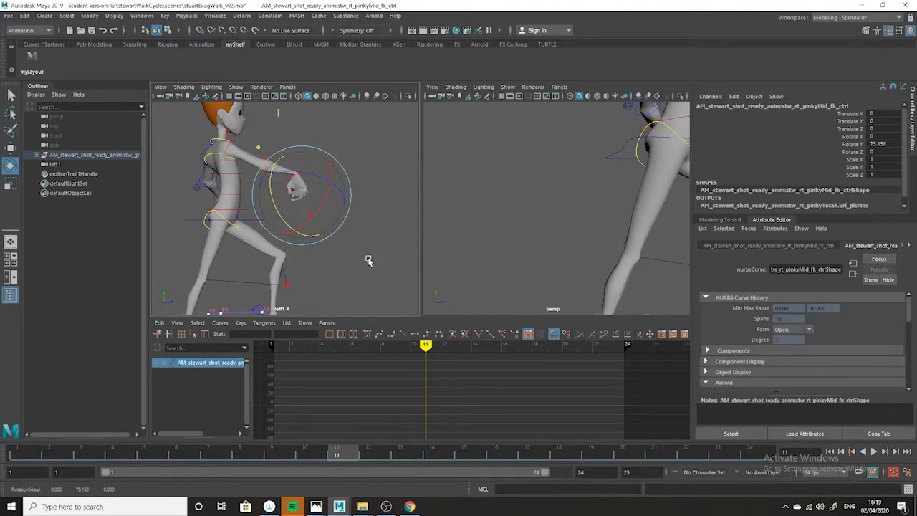
- Frame the full character in the perspective view and play the walk to check the hand motion
{"action": "left_click_drag", "start_coordinate": [345, 248], "coordinate": [336, 250], "text": "alt"}
{"action": "left_click_drag", "start_coordinate": [538, 231], "coordinate": [580, 220], "text": "alt"}
{"action": "middle_click_drag", "start_coordinate": [621, 197], "coordinate": [614, 234], "text": "alt"}
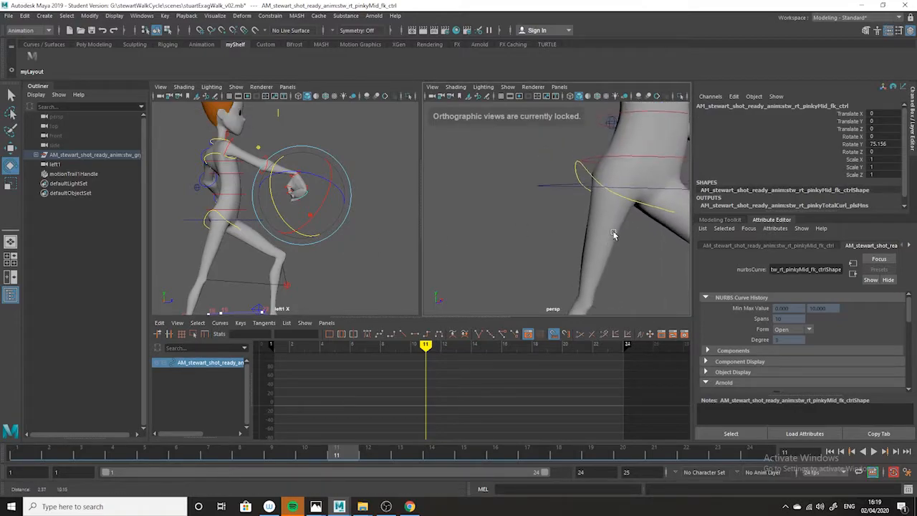
{"action": "right_click_drag", "start_coordinate": [614, 234], "coordinate": [531, 214], "text": "alt"}
{"action": "left_click_drag", "start_coordinate": [530, 213], "coordinate": [587, 248], "text": "alt"}
{"action": "key", "text": "alt+v"}
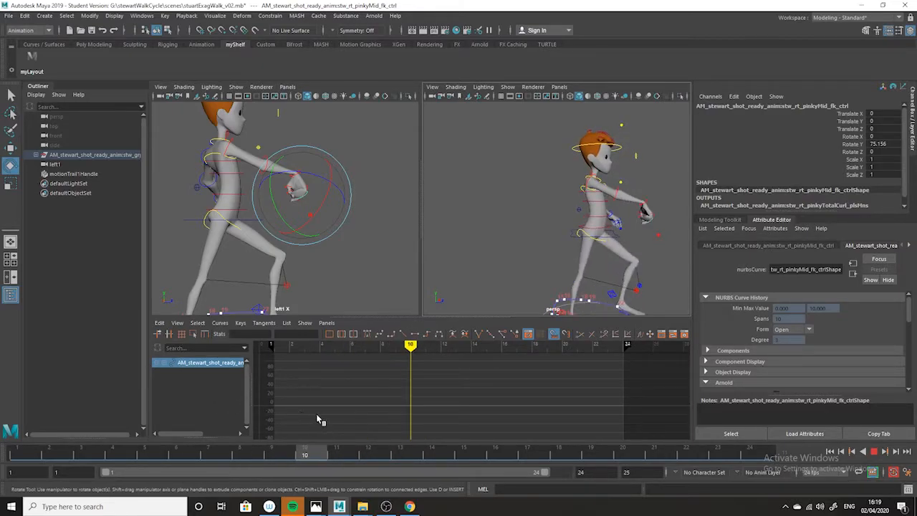
{"action": "key", "text": "Escape"}
- Create an editable motion trail for the right wrist control and view its arc from the side
{"action": "left_click", "coordinate": [660, 170]}
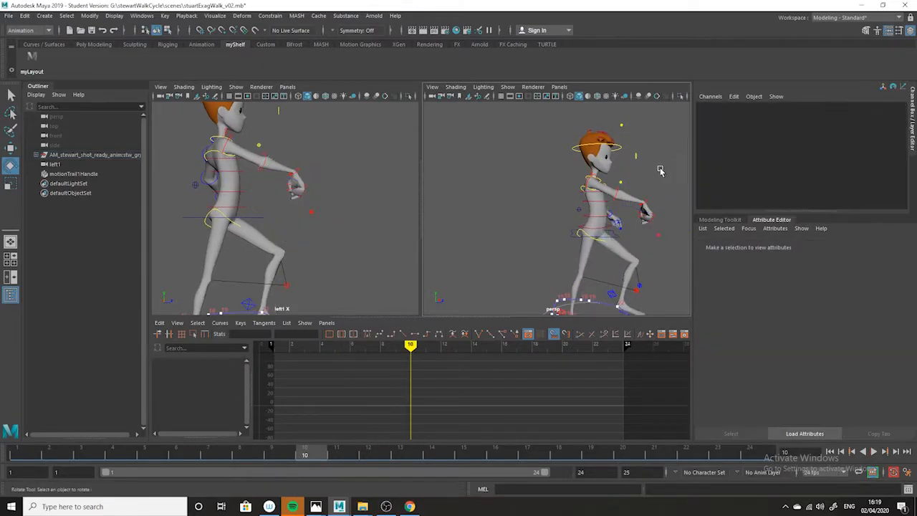
{"action": "left_click", "coordinate": [647, 204]}
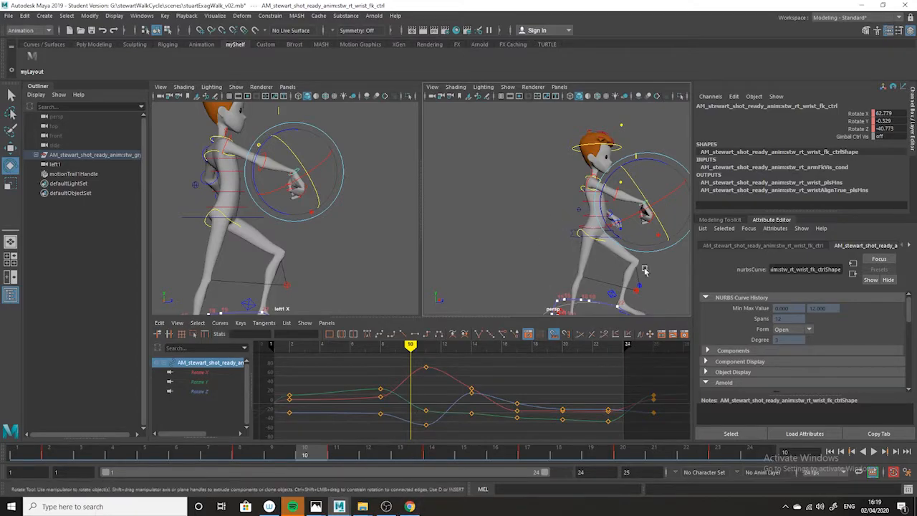
{"action": "left_click", "coordinate": [215, 16]}
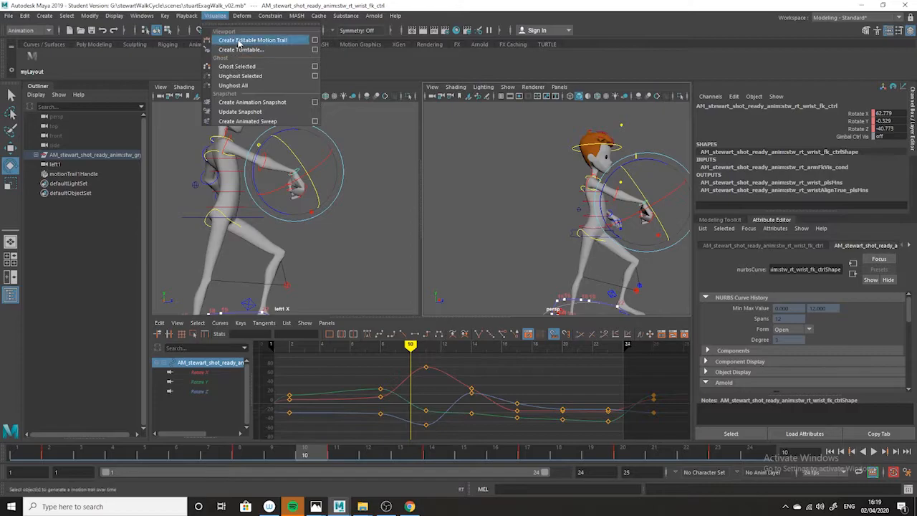
{"action": "left_click", "coordinate": [237, 35]}
{"action": "left_click_drag", "start_coordinate": [566, 272], "coordinate": [439, 278], "text": "alt"}
{"action": "left_click", "coordinate": [490, 241]}
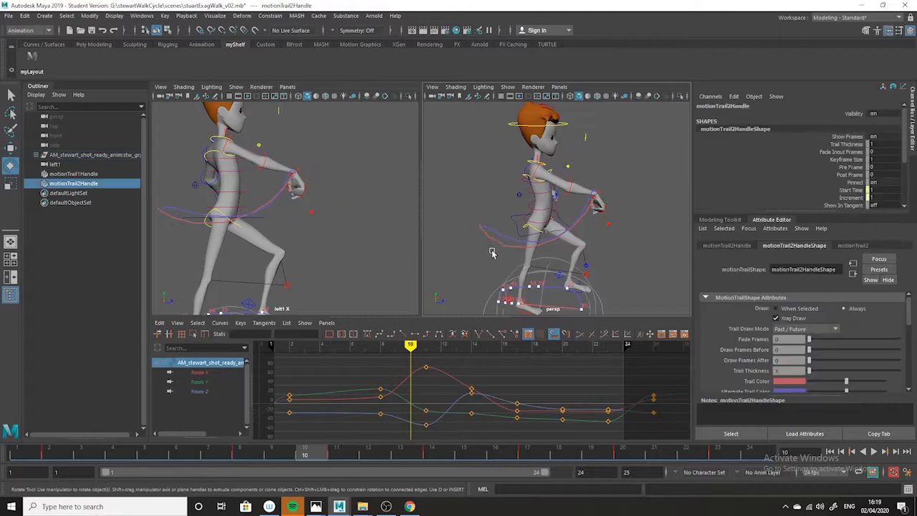
- Raise the right wrist's Rotate X key at frame 8 to about 60.9 in the Graph Editor
{"action": "left_click", "coordinate": [299, 180]}
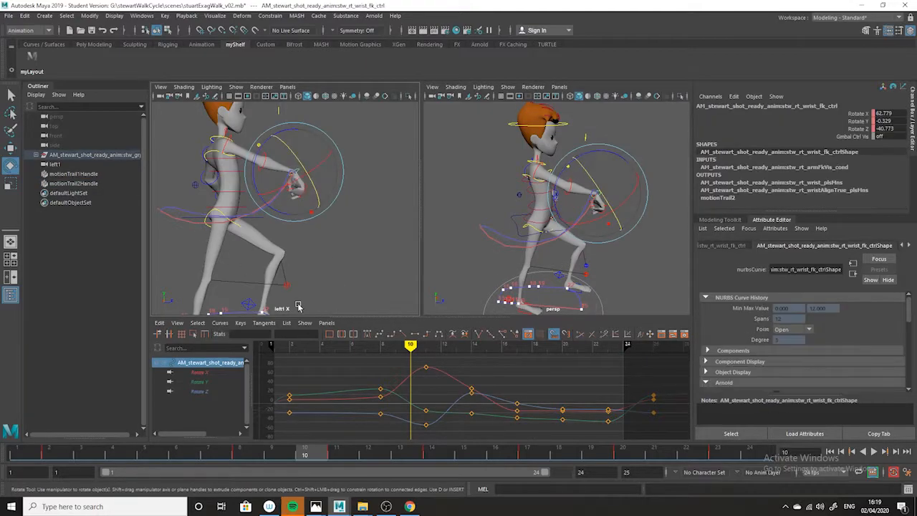
{"action": "left_click_drag", "start_coordinate": [315, 455], "coordinate": [208, 451]}
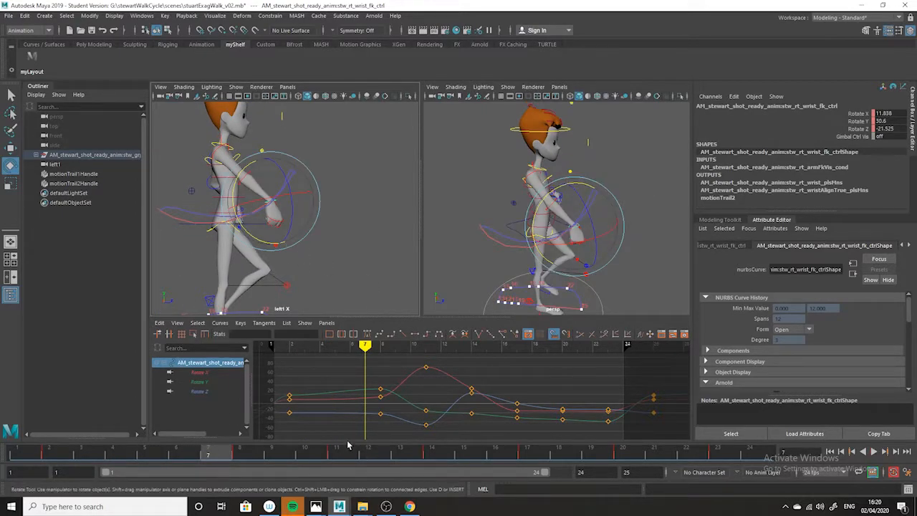
{"action": "left_click", "coordinate": [381, 398]}
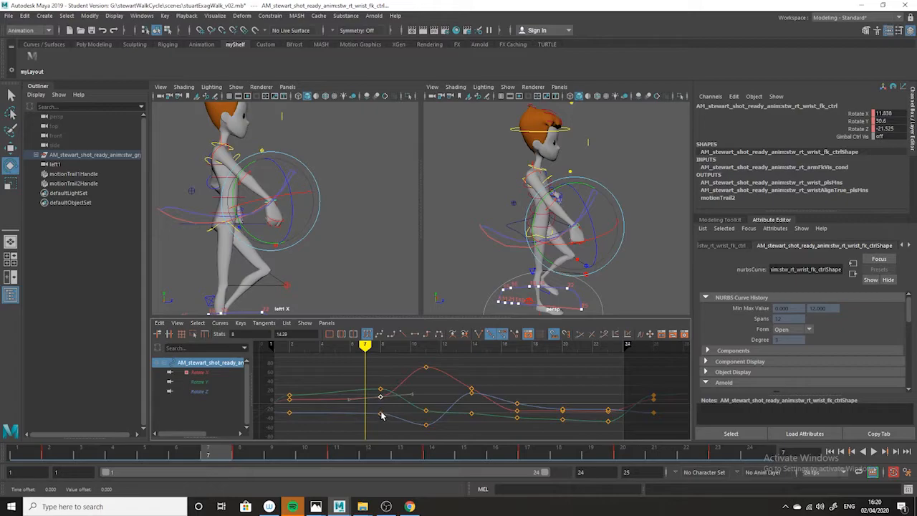
{"action": "middle_click_drag", "start_coordinate": [381, 407], "coordinate": [380, 387], "text": "shift"}
- Review the wrist swing by scrubbing and playing the walk, isolating the wrist's Rotate Z curve
{"action": "mouse_move", "coordinate": [333, 456]}
{"action": "left_mouse_down"}
{"action": "mouse_move", "coordinate": [102, 456]}
{"action": "mouse_move", "coordinate": [345, 462]}
{"action": "mouse_move", "coordinate": [161, 454]}
{"action": "mouse_move", "coordinate": [334, 453]}
{"action": "left_mouse_up"}
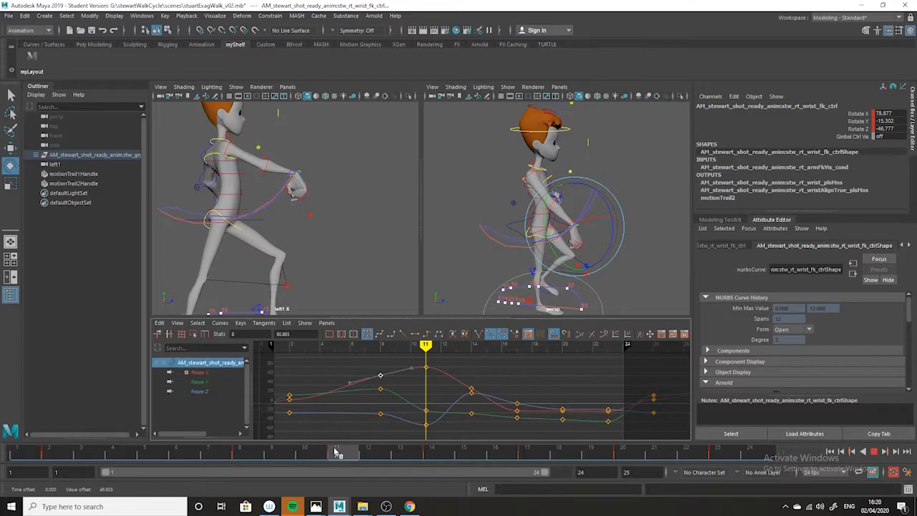
{"action": "mouse_move", "coordinate": [337, 453]}
{"action": "left_mouse_down"}
{"action": "mouse_move", "coordinate": [435, 453]}
{"action": "mouse_move", "coordinate": [499, 467]}
{"action": "mouse_move", "coordinate": [611, 456]}
{"action": "mouse_move", "coordinate": [118, 455]}
{"action": "mouse_move", "coordinate": [198, 441]}
{"action": "mouse_move", "coordinate": [373, 461]}
{"action": "mouse_move", "coordinate": [351, 461]}
{"action": "left_mouse_up"}
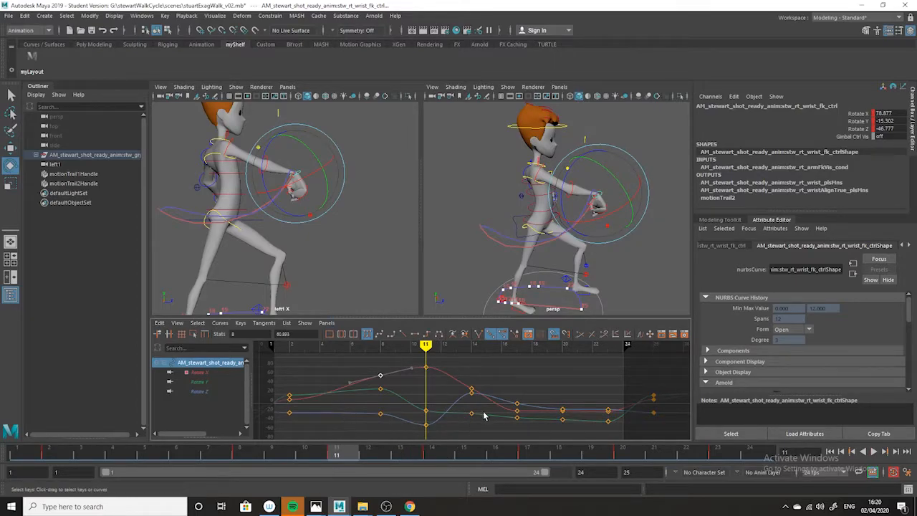
{"action": "left_click_drag", "start_coordinate": [358, 459], "coordinate": [39, 418]}
{"action": "left_click", "coordinate": [199, 391]}
{"action": "right_click_drag", "start_coordinate": [524, 422], "coordinate": [504, 409], "text": "alt"}
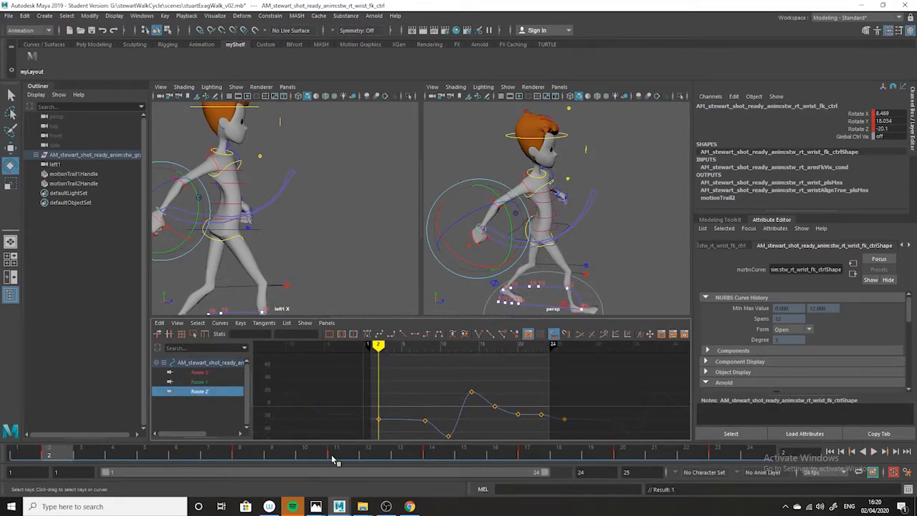
{"action": "key", "text": "alt+v"}
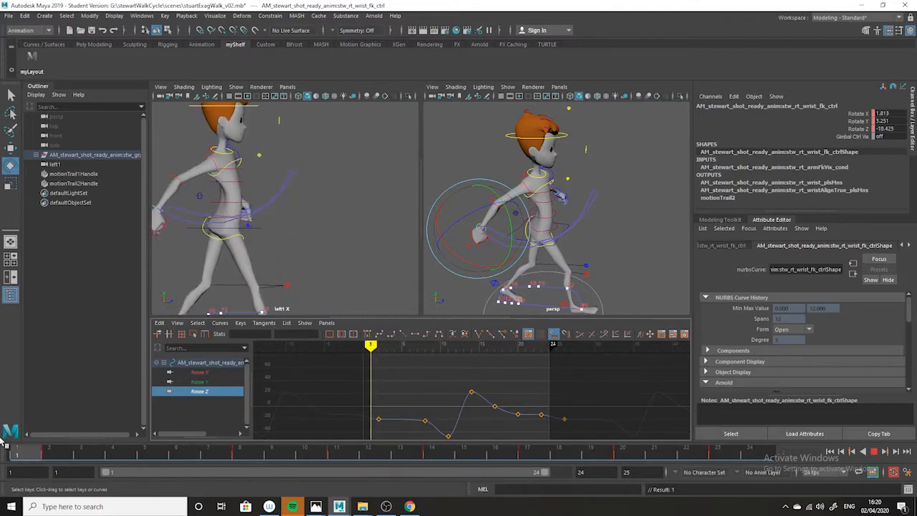
- At frame 12, bend the right elbow control to about -34.3 in Y, key it, and scrub through the swing
{"action": "left_click_drag", "start_coordinate": [87, 451], "coordinate": [335, 453]}
{"action": "left_click", "coordinate": [250, 179]}
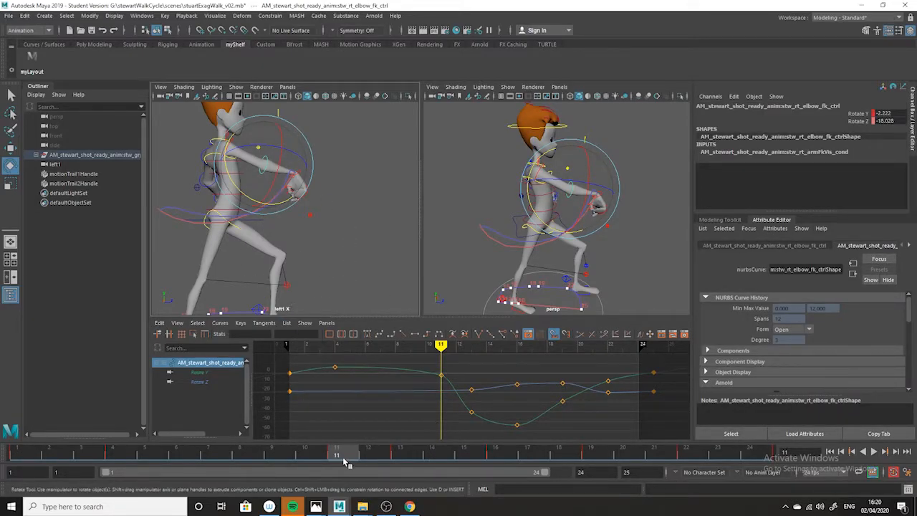
{"action": "left_click_drag", "start_coordinate": [352, 456], "coordinate": [375, 446]}
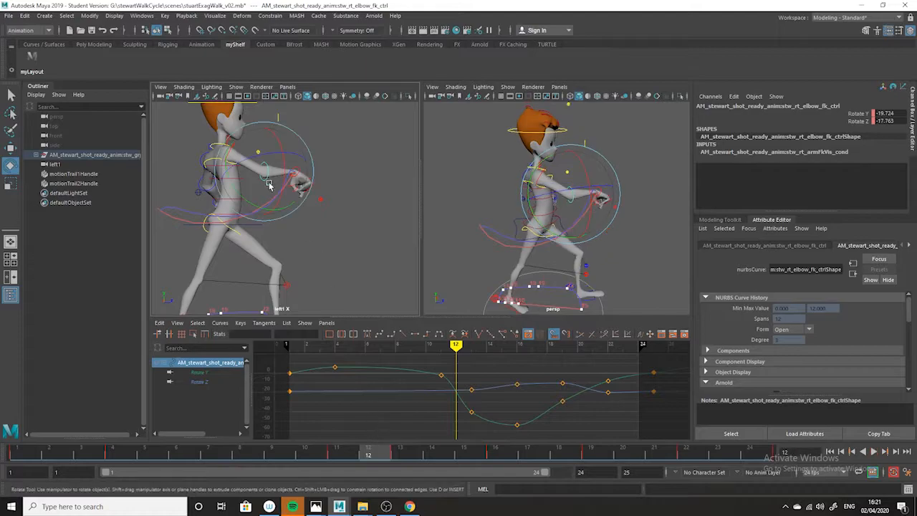
{"action": "left_click_drag", "start_coordinate": [244, 201], "coordinate": [251, 203]}
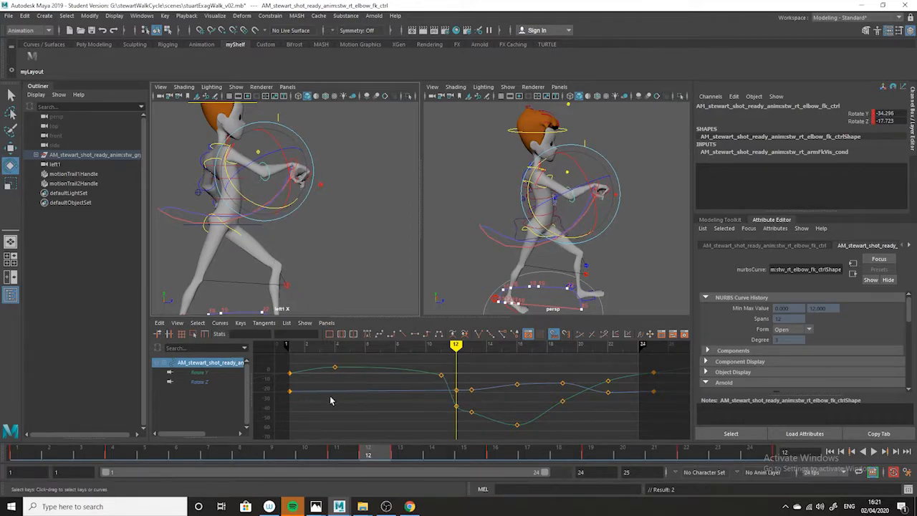
{"action": "mouse_move", "coordinate": [377, 451]}
{"action": "left_mouse_down"}
{"action": "mouse_move", "coordinate": [101, 423]}
{"action": "mouse_move", "coordinate": [370, 433]}
{"action": "mouse_move", "coordinate": [309, 434]}
{"action": "left_mouse_up"}
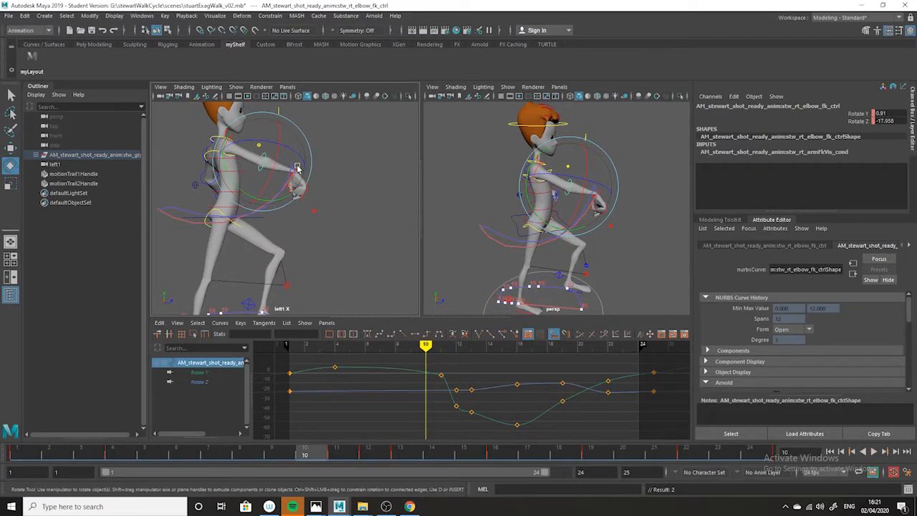
- Select the right upper arm control at frame 10 and examine its individual rotation curves
{"action": "left_click", "coordinate": [387, 258]}
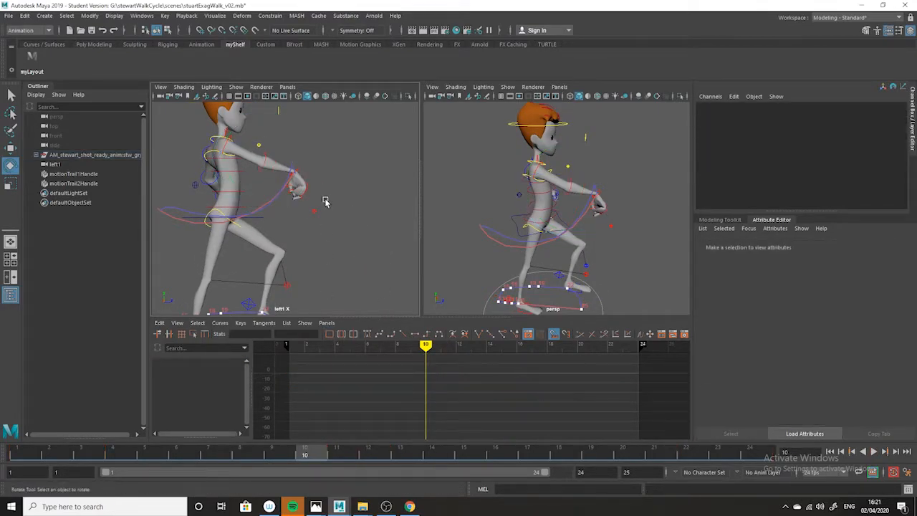
{"action": "left_click", "coordinate": [266, 164]}
{"action": "left_click", "coordinate": [367, 194]}
{"action": "left_click", "coordinate": [227, 144]}
{"action": "left_click", "coordinate": [275, 142]}
{"action": "left_click", "coordinate": [10, 94]}
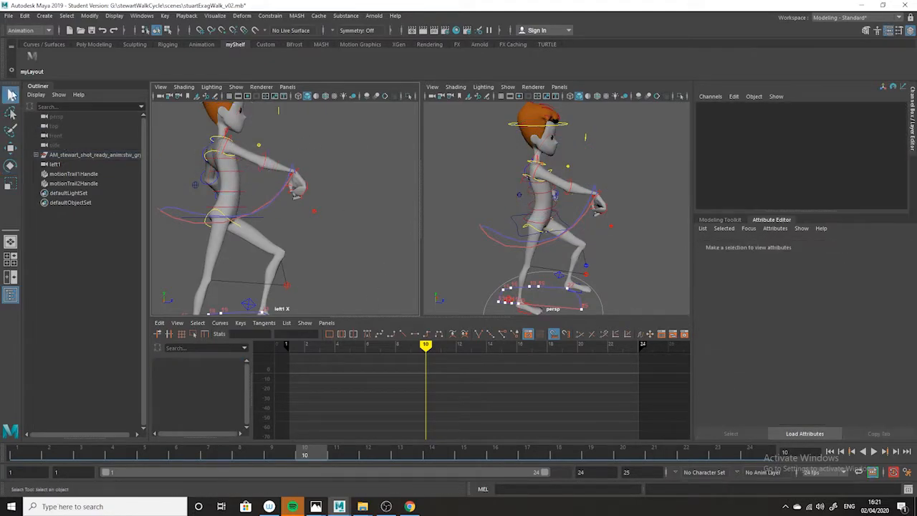
{"action": "left_click", "coordinate": [226, 148]}
{"action": "left_click", "coordinate": [274, 147]}
{"action": "left_click", "coordinate": [239, 143]}
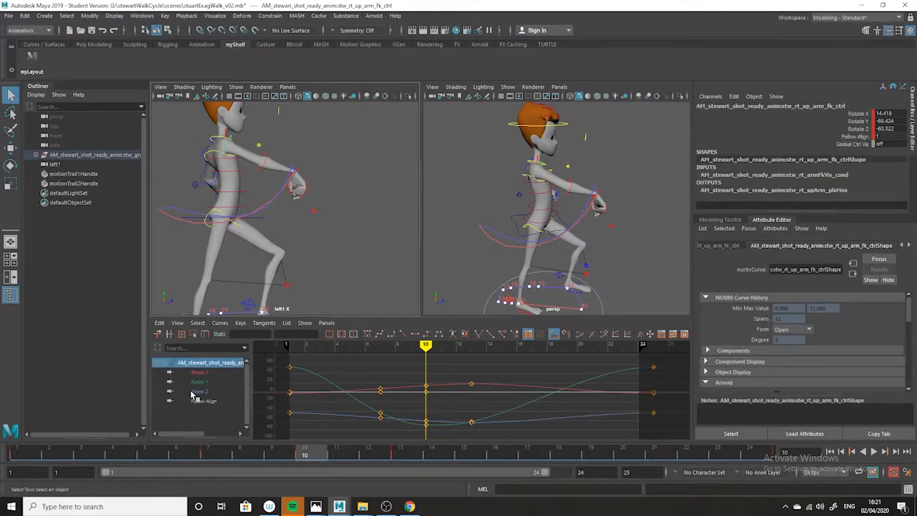
{"action": "left_click", "coordinate": [199, 382]}
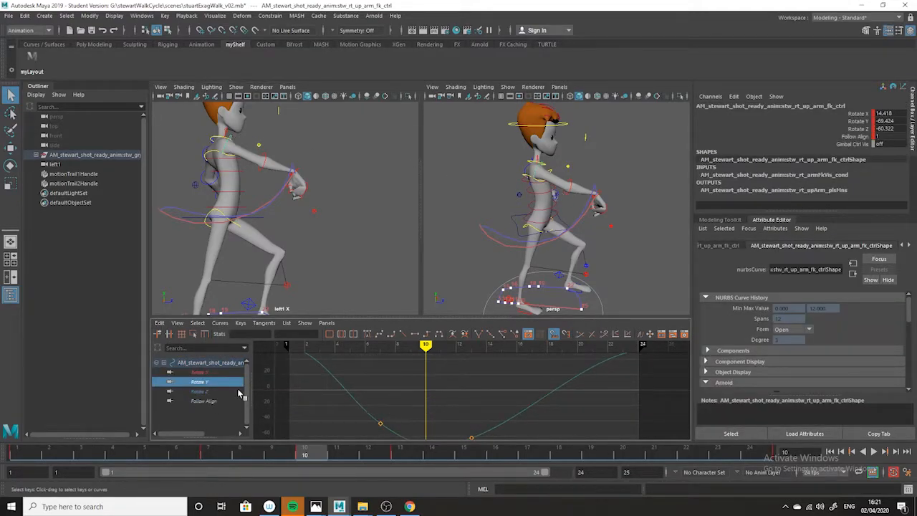
{"action": "left_click", "coordinate": [204, 391]}
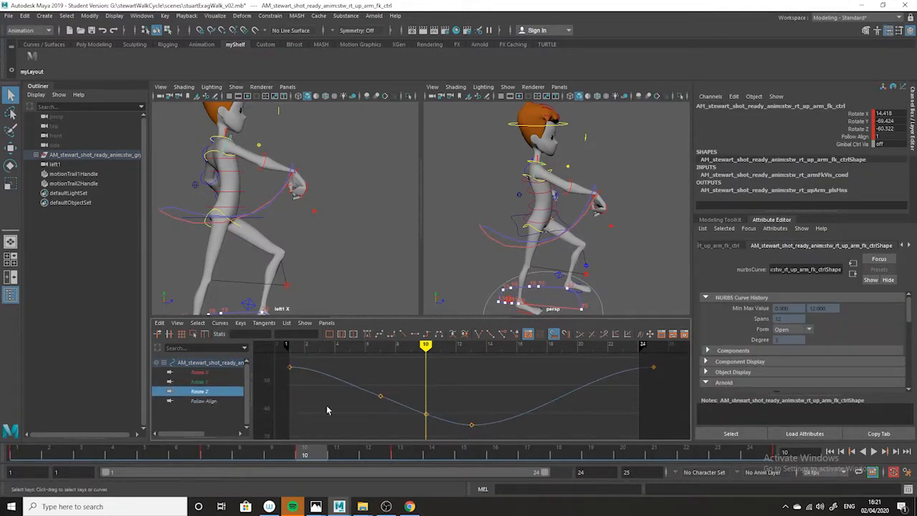
{"action": "left_click", "coordinate": [209, 373]}
- Lower the right elbow control's Rotate Y key at frame 11 in the Graph Editor, isolating that curve
{"action": "left_click", "coordinate": [263, 155]}
{"action": "left_click_drag", "start_coordinate": [437, 391], "coordinate": [478, 371]}
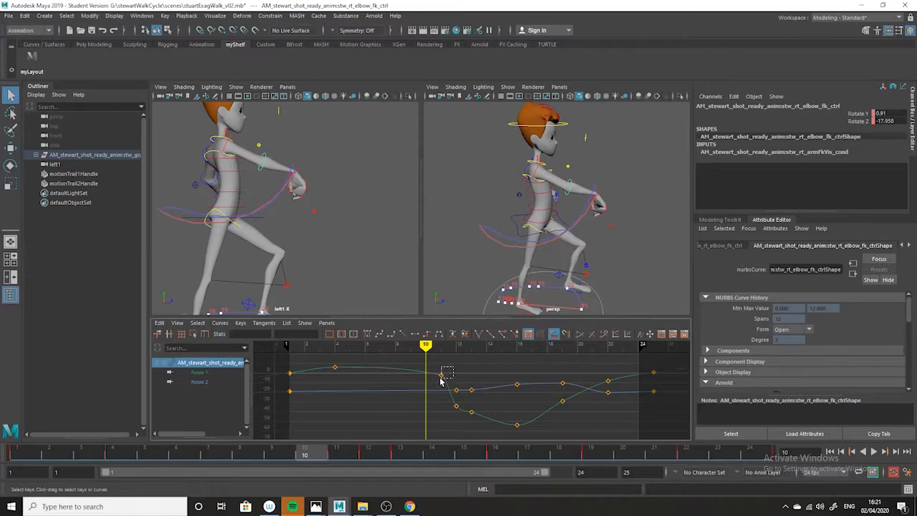
{"action": "left_click", "coordinate": [202, 373]}
{"action": "middle_click_drag", "start_coordinate": [418, 402], "coordinate": [418, 428], "text": "alt+shift"}
{"action": "right_click_drag", "start_coordinate": [417, 427], "coordinate": [418, 410], "text": "alt+shift"}
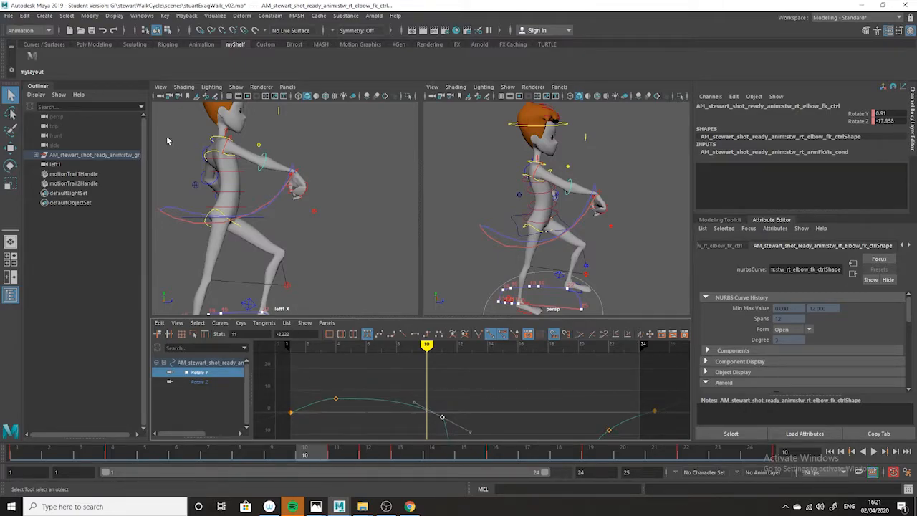
{"action": "left_click", "coordinate": [10, 165]}
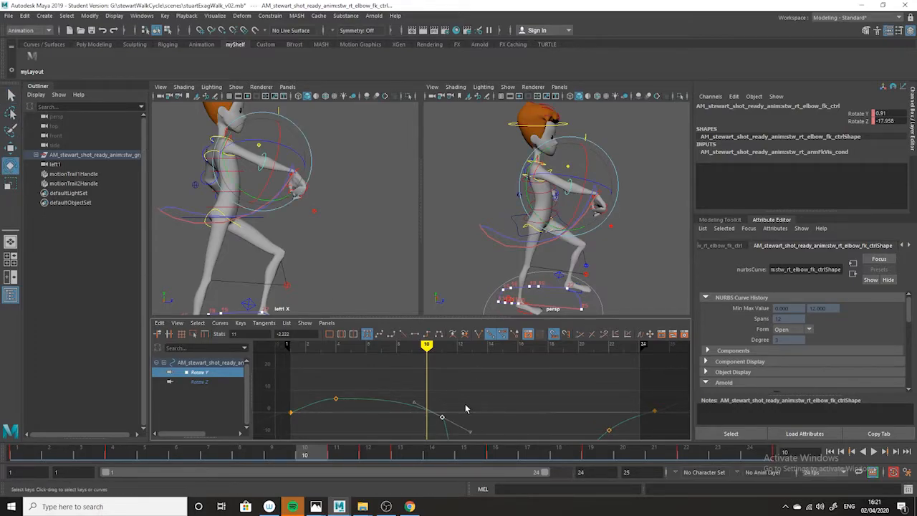
{"action": "key", "text": "f"}
{"action": "left_click_drag", "start_coordinate": [464, 371], "coordinate": [467, 386]}
{"action": "left_click_drag", "start_coordinate": [482, 422], "coordinate": [482, 423]}
{"action": "middle_click_drag", "start_coordinate": [500, 402], "coordinate": [494, 408]}
{"action": "left_click", "coordinate": [498, 411]}
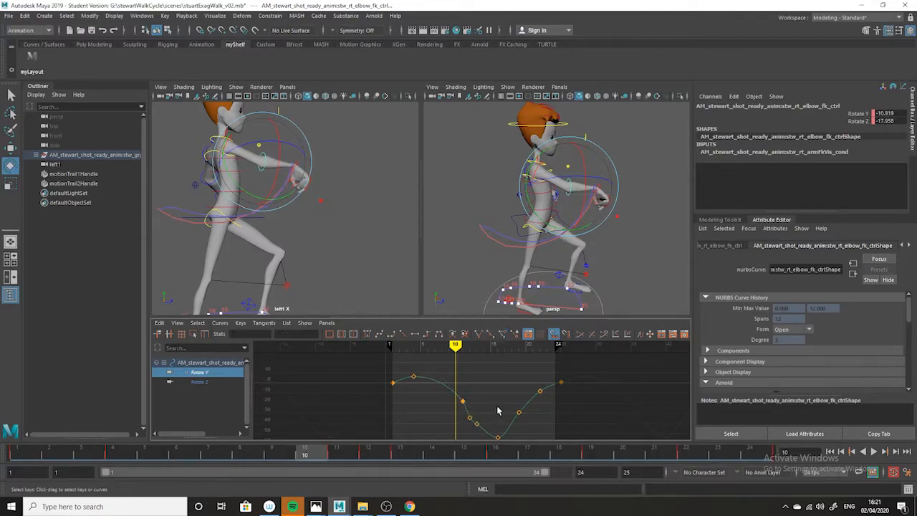
- Delete the right elbow's Rotate Y key at frame 13 to smooth the drop in the curve
{"action": "left_click_drag", "start_coordinate": [488, 422], "coordinate": [472, 440]}
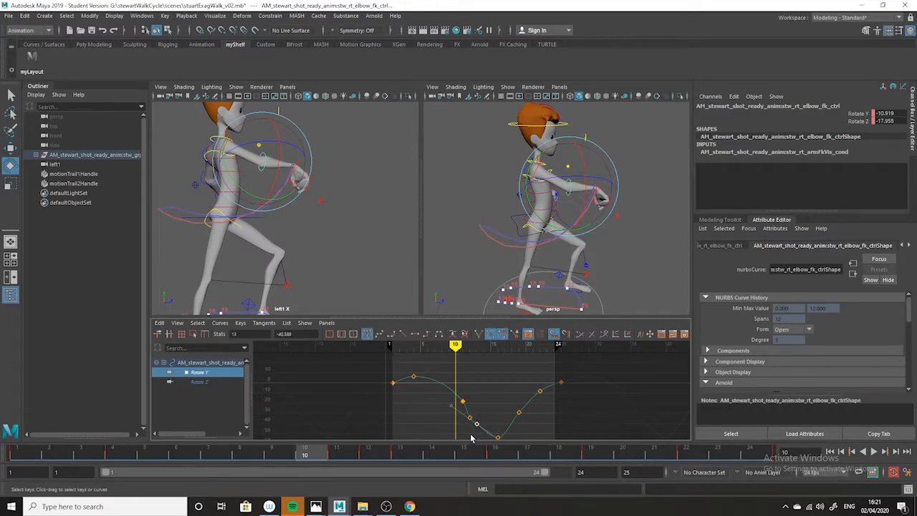
{"action": "middle_click_drag", "start_coordinate": [472, 440], "coordinate": [465, 433]}
{"action": "left_click_drag", "start_coordinate": [457, 385], "coordinate": [437, 405]}
{"action": "middle_click_drag", "start_coordinate": [437, 405], "coordinate": [441, 396]}
{"action": "left_click", "coordinate": [432, 418]}
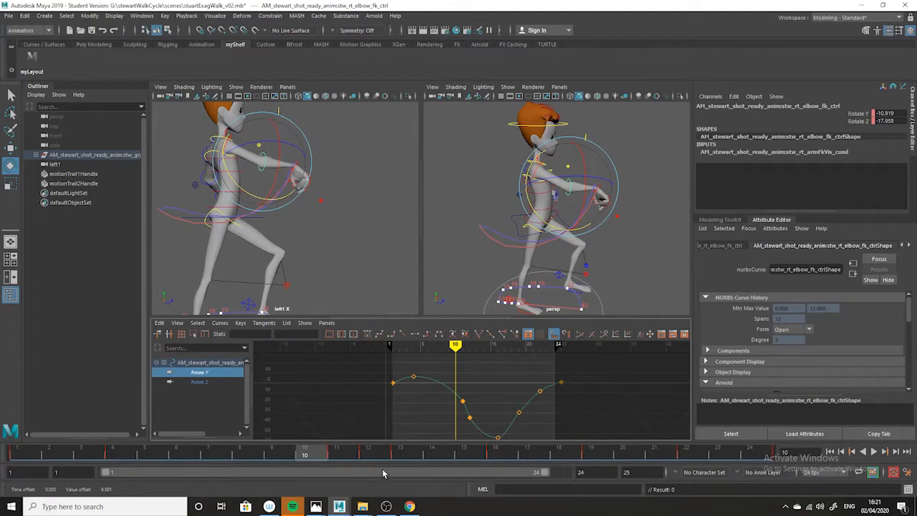
- Scrub through and play the walk cycle to check the right elbow's swing
{"action": "left_click_drag", "start_coordinate": [308, 460], "coordinate": [686, 459]}
{"action": "left_click", "coordinate": [869, 455]}
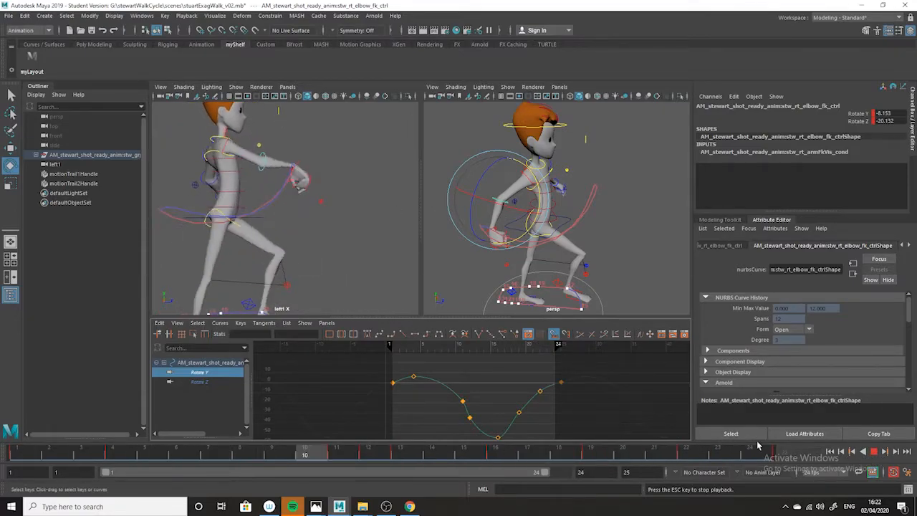
{"action": "left_click", "coordinate": [875, 452]}
{"action": "left_click_drag", "start_coordinate": [310, 223], "coordinate": [271, 241], "text": "alt"}
{"action": "left_click", "coordinate": [352, 257]}
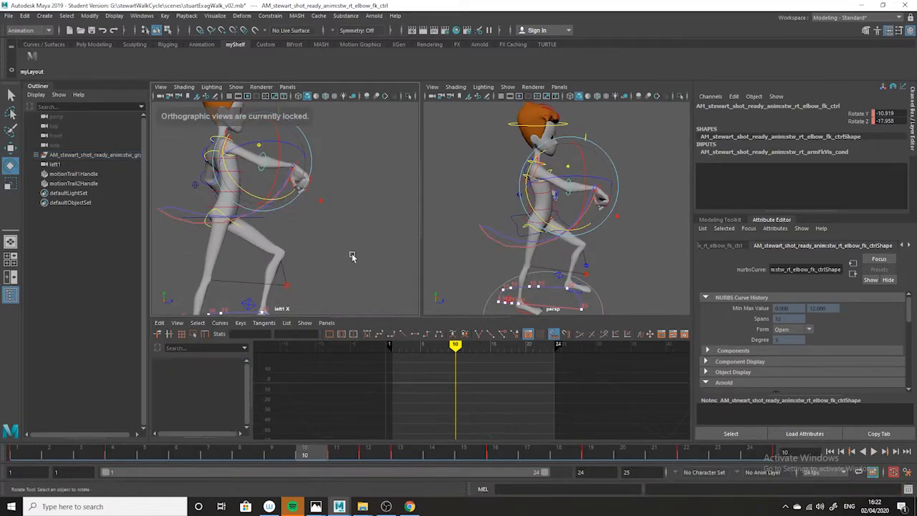
- Select the right wrist control and review its motion by playing the walk from a front view, returning to frame 1
{"action": "left_click", "coordinate": [297, 165]}
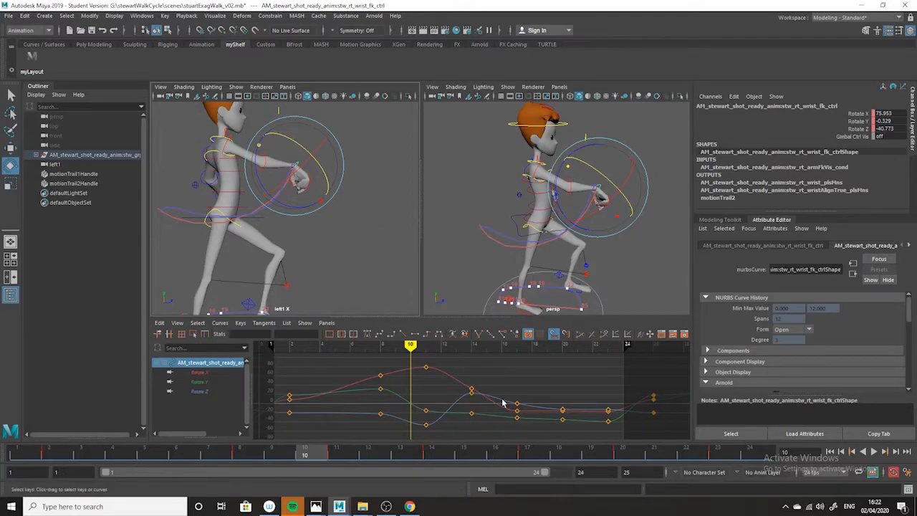
{"action": "left_click_drag", "start_coordinate": [670, 302], "coordinate": [580, 306], "text": "alt"}
{"action": "key", "text": "alt+v"}
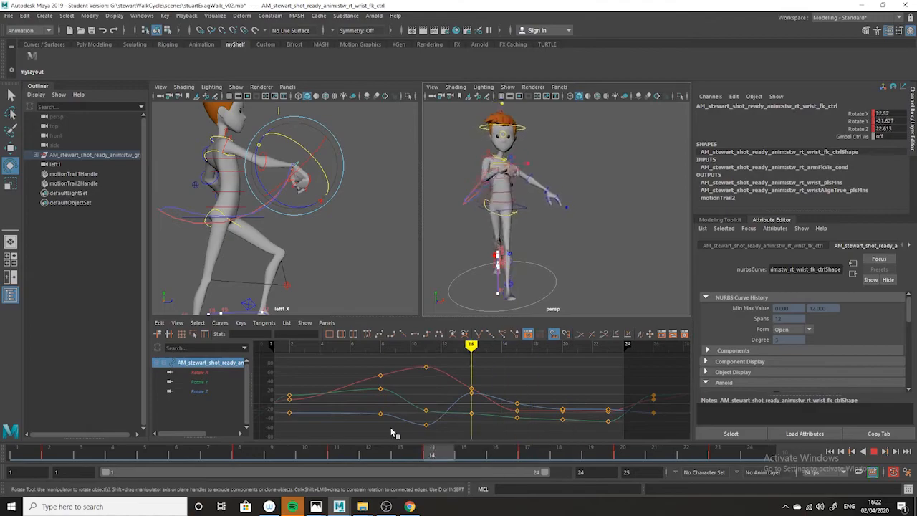
{"action": "left_click", "coordinate": [18, 452]}
{"action": "left_click_drag", "start_coordinate": [445, 280], "coordinate": [574, 286], "text": "alt"}
{"action": "left_click", "coordinate": [648, 218]}
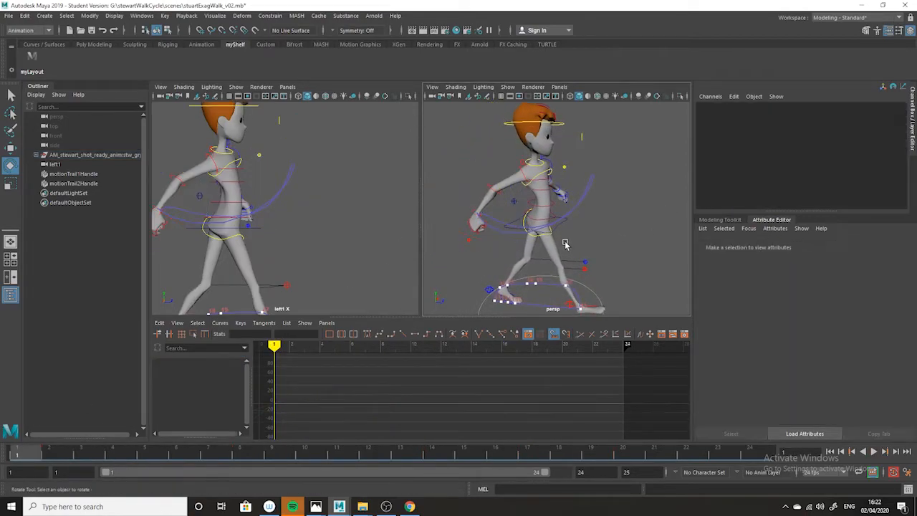
{"action": "left_click_drag", "start_coordinate": [601, 242], "coordinate": [595, 211], "text": "alt"}
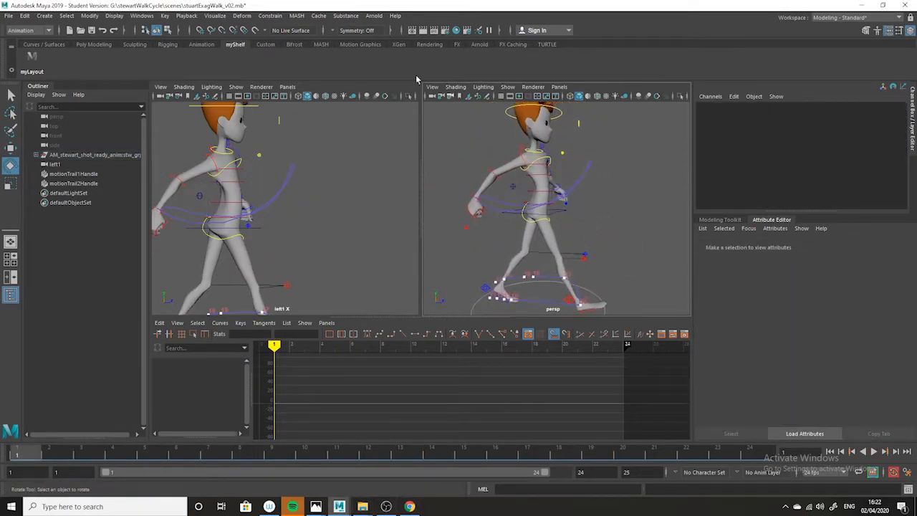
- Select the right upper arm, elbow and wrist controls together and copy their keys across frames 1 to 24
{"action": "left_click", "coordinate": [11, 94]}
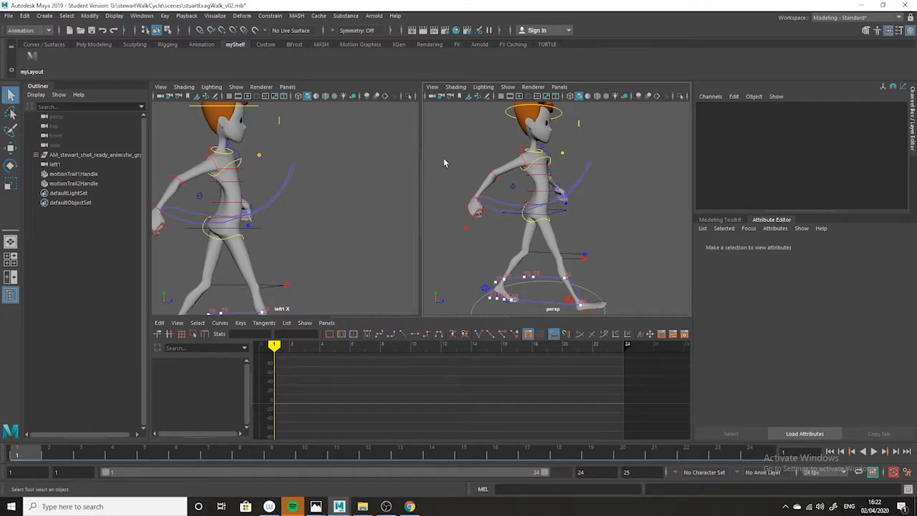
{"action": "left_click", "coordinate": [523, 164]}
{"action": "left_click", "coordinate": [491, 176], "text": "shift"}
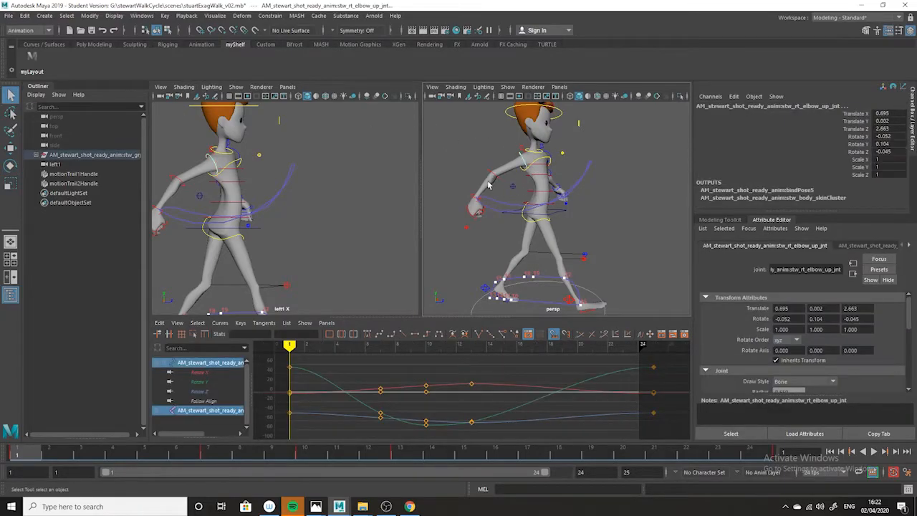
{"action": "left_click", "coordinate": [485, 202], "text": "shift"}
{"action": "left_click", "coordinate": [474, 203], "text": "shift"}
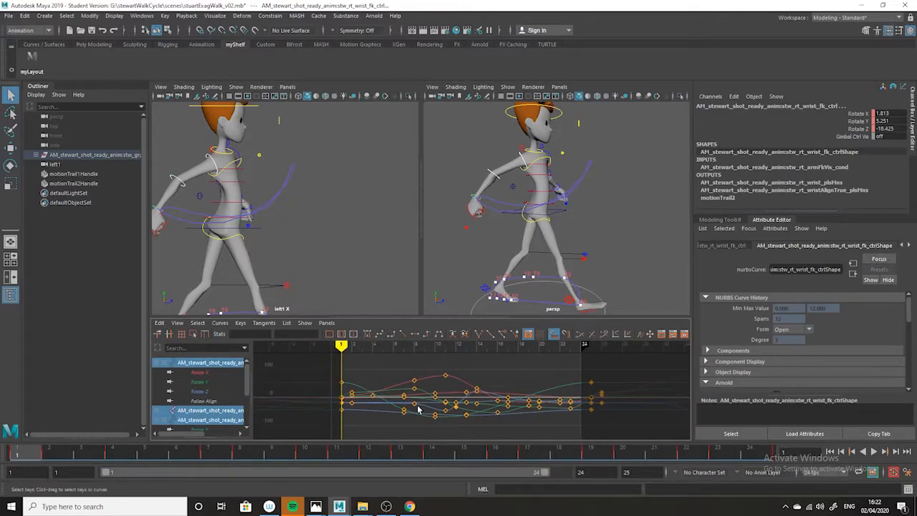
{"action": "left_click_drag", "start_coordinate": [597, 208], "coordinate": [541, 237], "text": "alt"}
{"action": "left_click_drag", "start_coordinate": [32, 461], "coordinate": [771, 454], "text": "shift"}
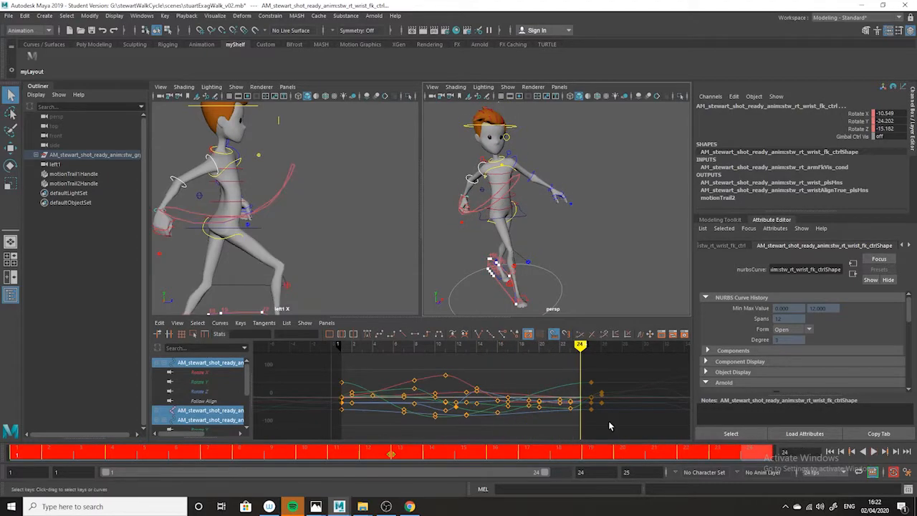
{"action": "right_click", "coordinate": [306, 456]}
{"action": "left_click", "coordinate": [337, 307]}
- Select the left upper arm, elbow and wrist FK controls in the perspective view
{"action": "left_click_drag", "start_coordinate": [531, 154], "coordinate": [515, 158], "text": "alt"}
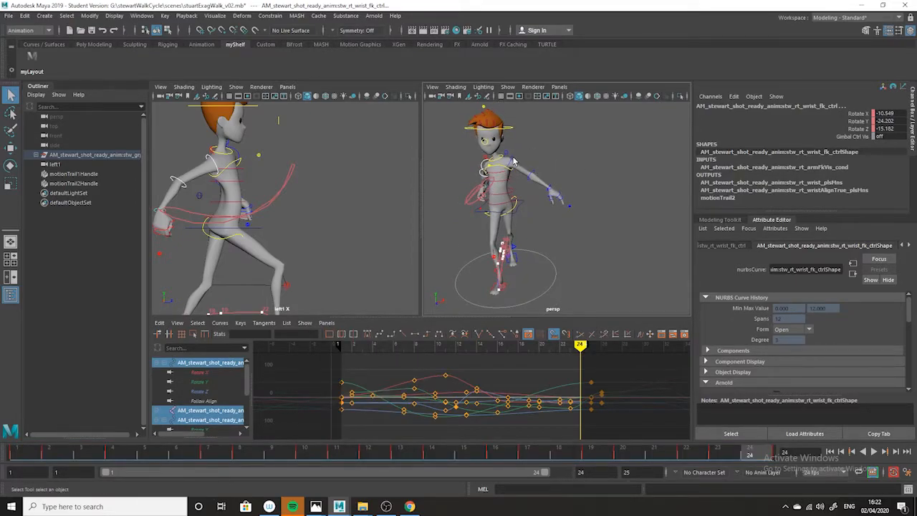
{"action": "left_click", "coordinate": [513, 161]}
{"action": "left_click", "coordinate": [535, 175], "text": "shift"}
{"action": "left_click", "coordinate": [551, 190], "text": "shift"}
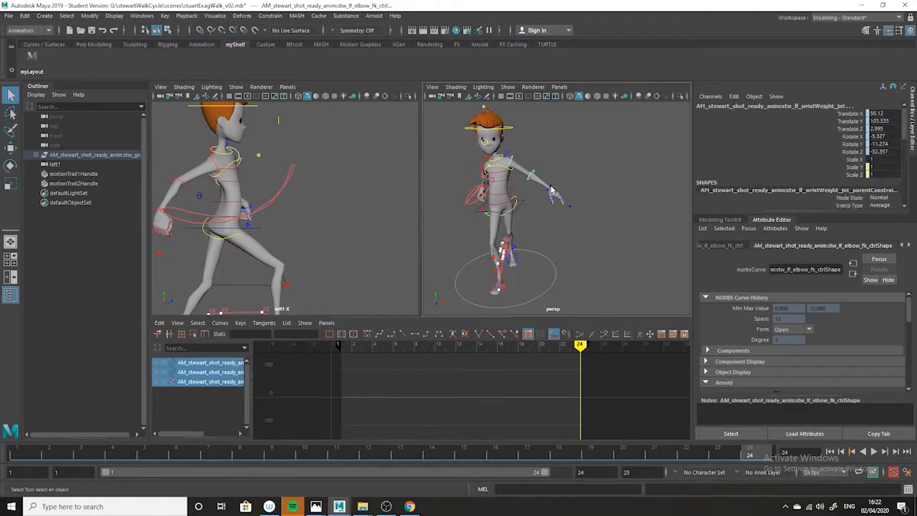
{"action": "left_click", "coordinate": [552, 189], "text": "shift"}
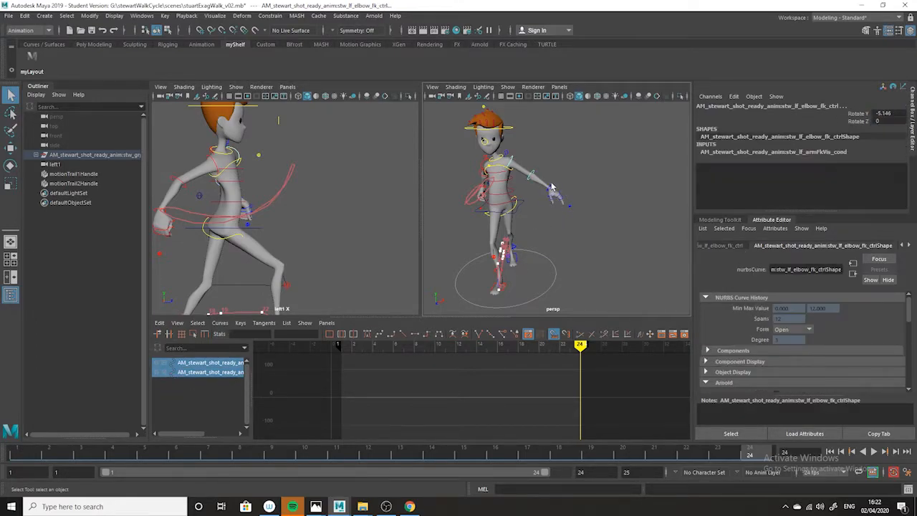
{"action": "right_click_drag", "start_coordinate": [551, 192], "coordinate": [584, 202], "text": "alt"}
{"action": "left_click", "coordinate": [539, 152], "text": "shift"}
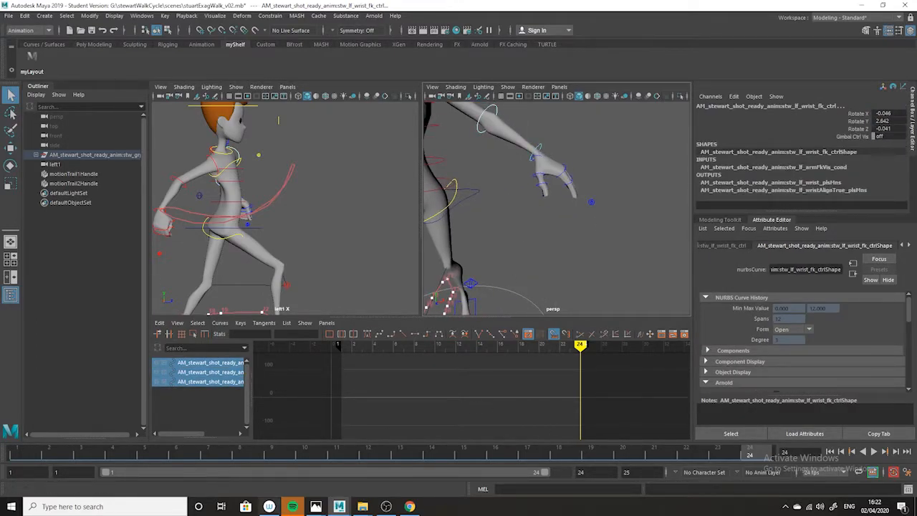
- Try pasting the copied keys onto the left arm controls at frame 1, and undo the paste
{"action": "left_click", "coordinate": [28, 453]}
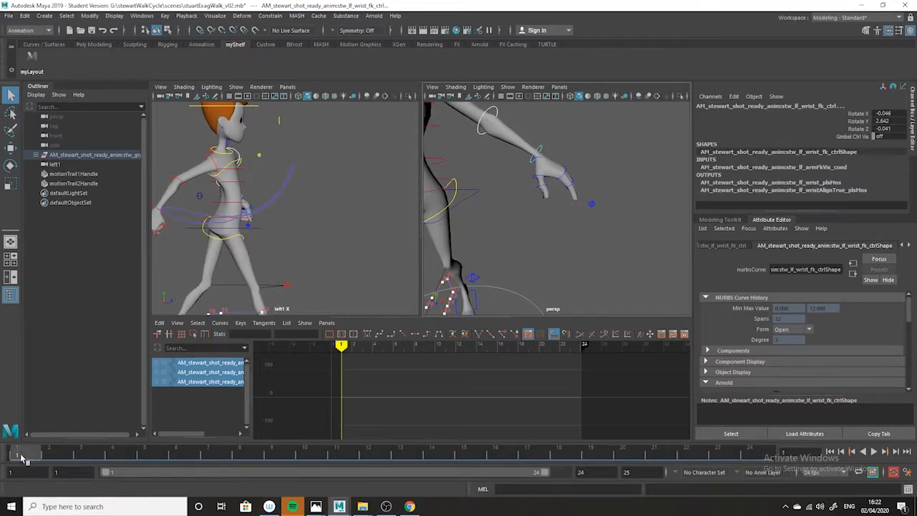
{"action": "right_click", "coordinate": [23, 459]}
{"action": "mouse_move", "coordinate": [79, 314]}
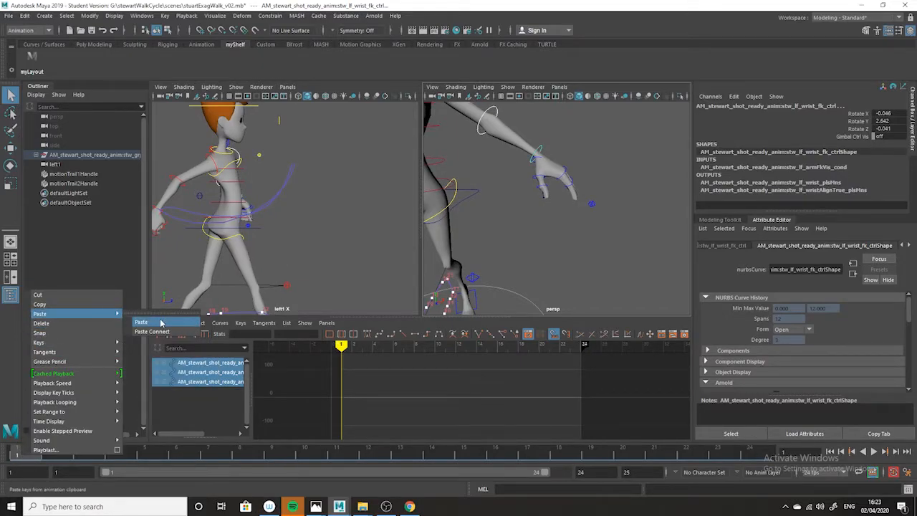
{"action": "left_click", "coordinate": [160, 322]}
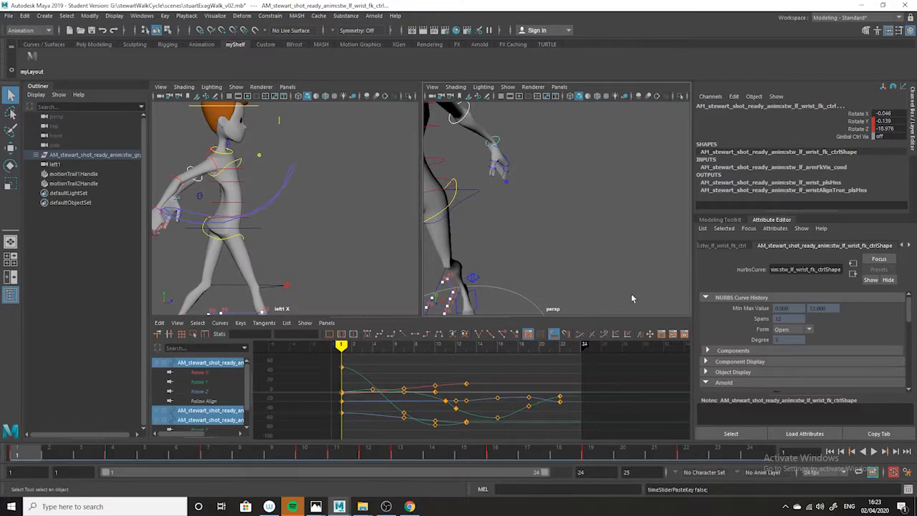
{"action": "scroll", "coordinate": [555, 245], "scroll_direction": "down", "scroll_amount": 5}
{"action": "left_click_drag", "start_coordinate": [555, 246], "coordinate": [476, 259], "text": "alt"}
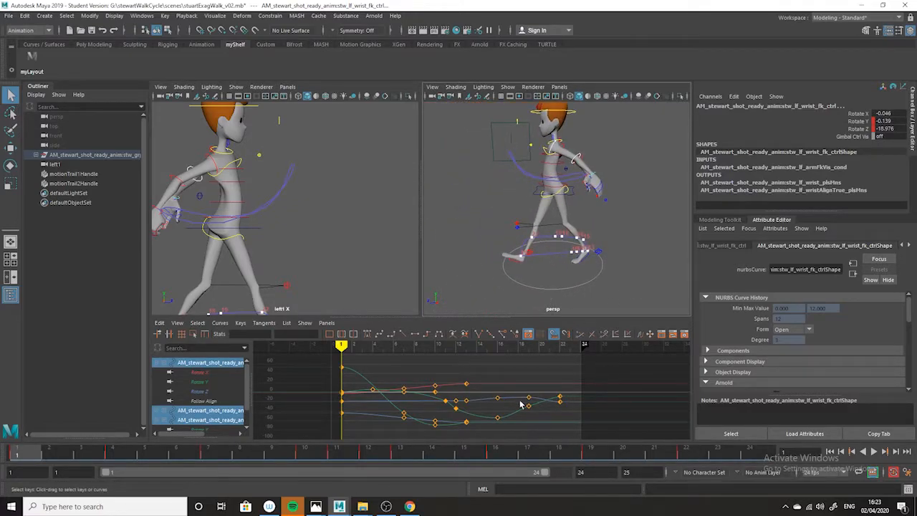
{"action": "key", "text": "ctrl+z"}
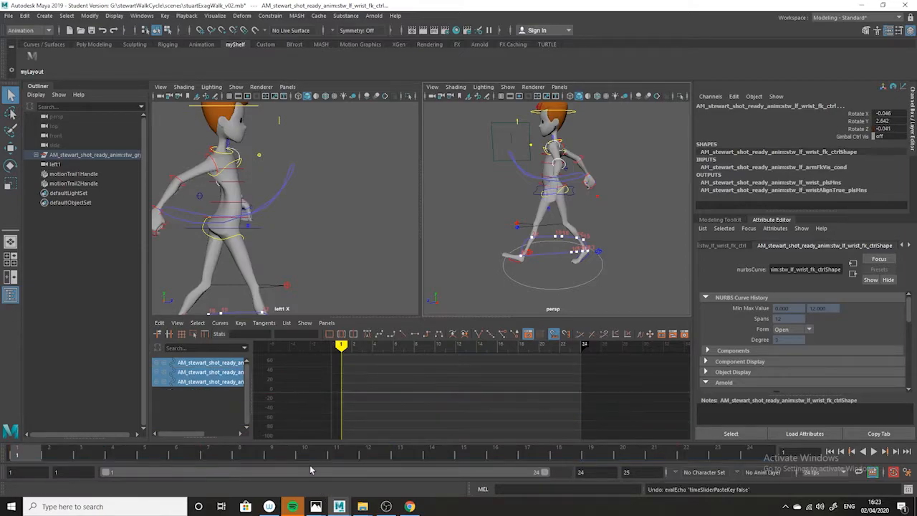
- Reselect the right upper arm, elbow and wrist FK controls together at frame 1
{"action": "left_click_drag", "start_coordinate": [542, 206], "coordinate": [685, 216], "text": "alt"}
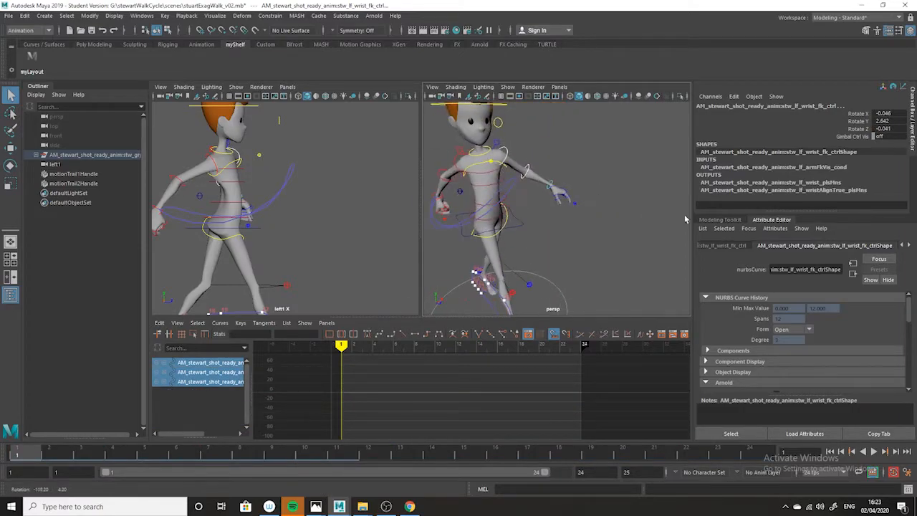
{"action": "left_click", "coordinate": [456, 157]}
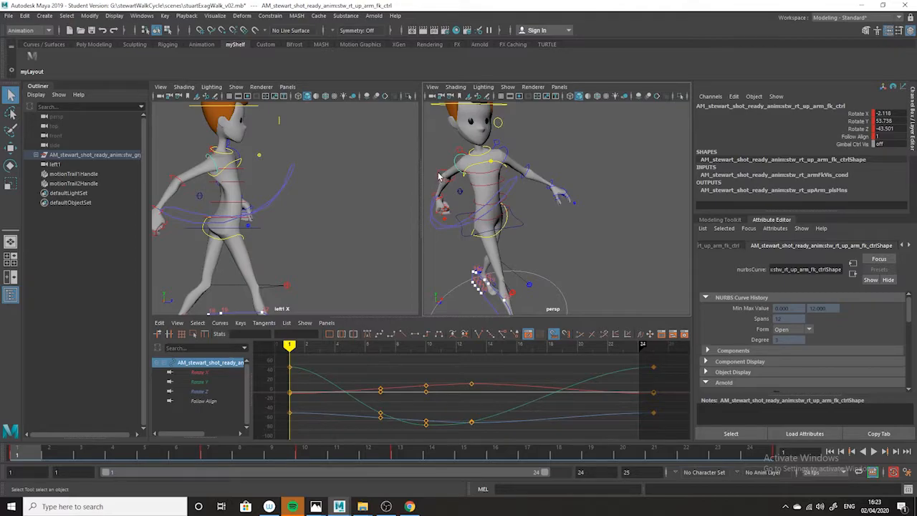
{"action": "left_click", "coordinate": [432, 215], "text": "shift"}
{"action": "left_click", "coordinate": [433, 200], "text": "shift"}
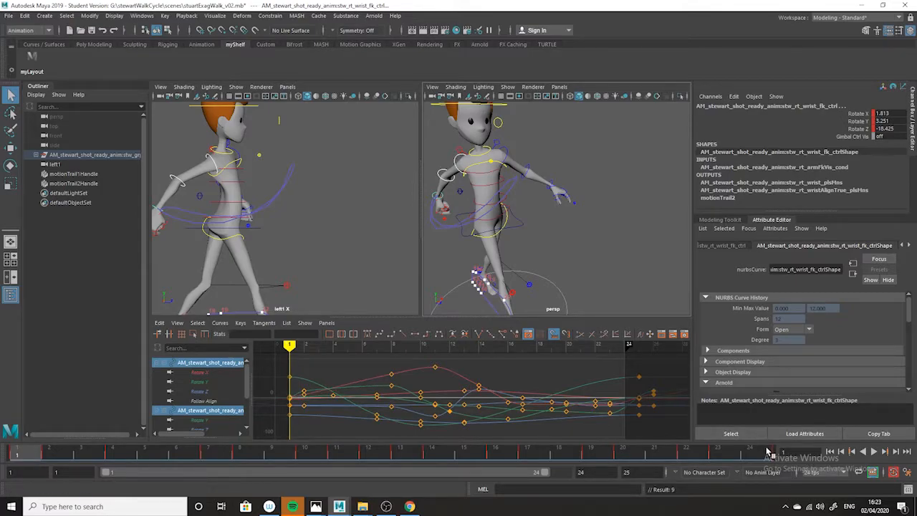
- Try extending the playback range to frame 25 and moving to that frame, and undo back to frame 1
{"action": "left_click", "coordinate": [769, 452]}
{"action": "left_click_drag", "start_coordinate": [547, 476], "coordinate": [578, 474]}
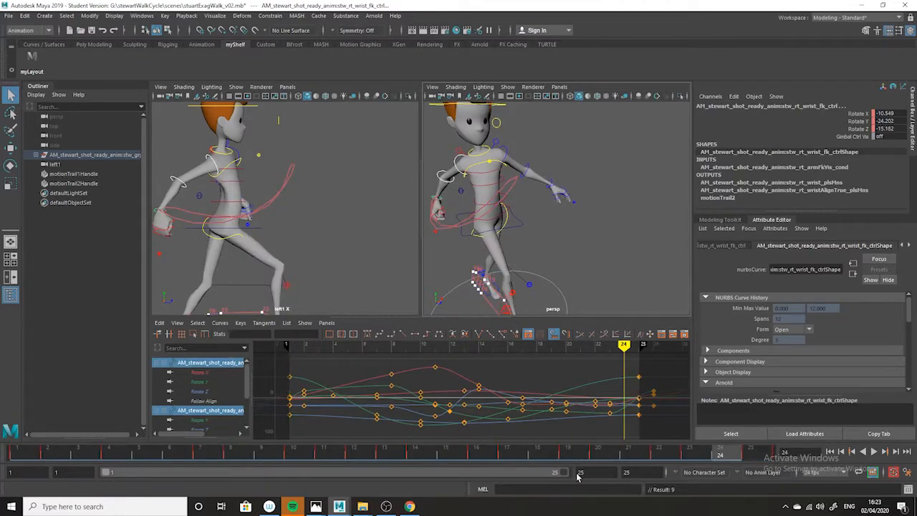
{"action": "left_click", "coordinate": [766, 454]}
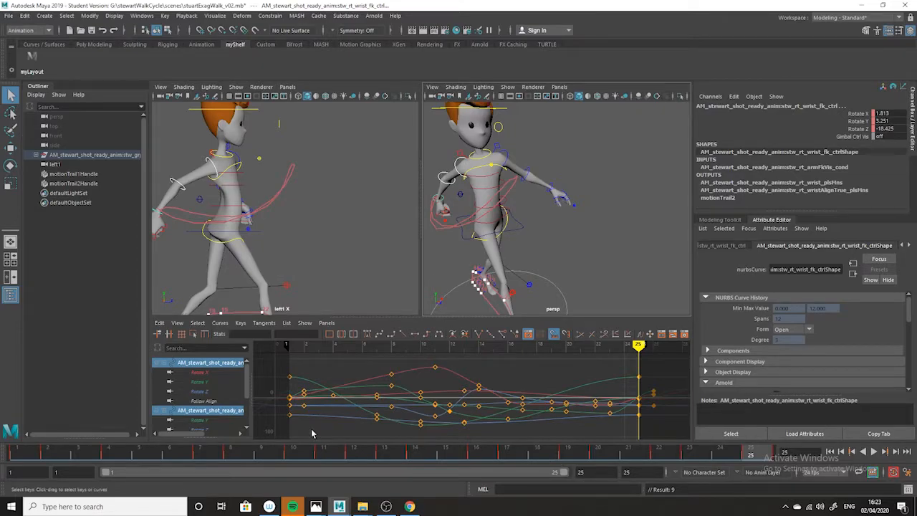
{"action": "key", "text": "alt+comma"}
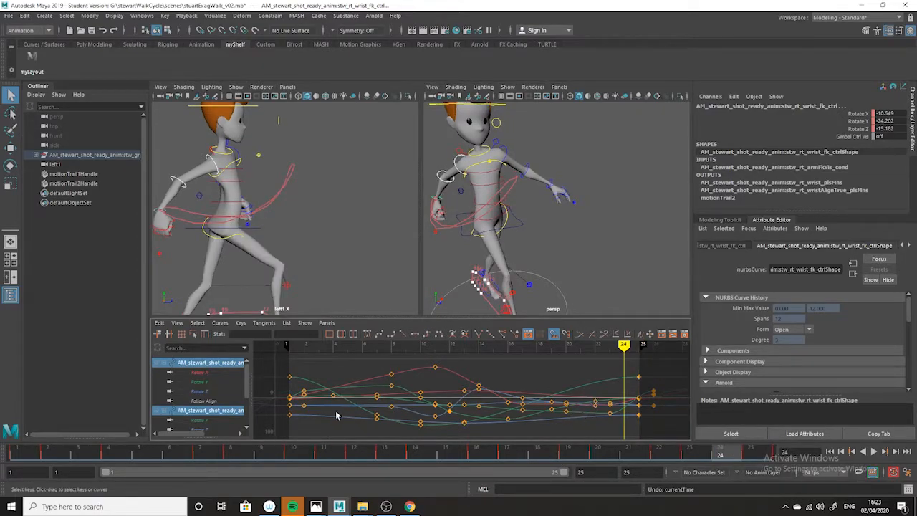
{"action": "key", "text": "ctrl+z"}
{"action": "key", "text": "ctrl+z"}
{"action": "key", "text": "ctrl+z"}
{"action": "key", "text": "ctrl+z"}
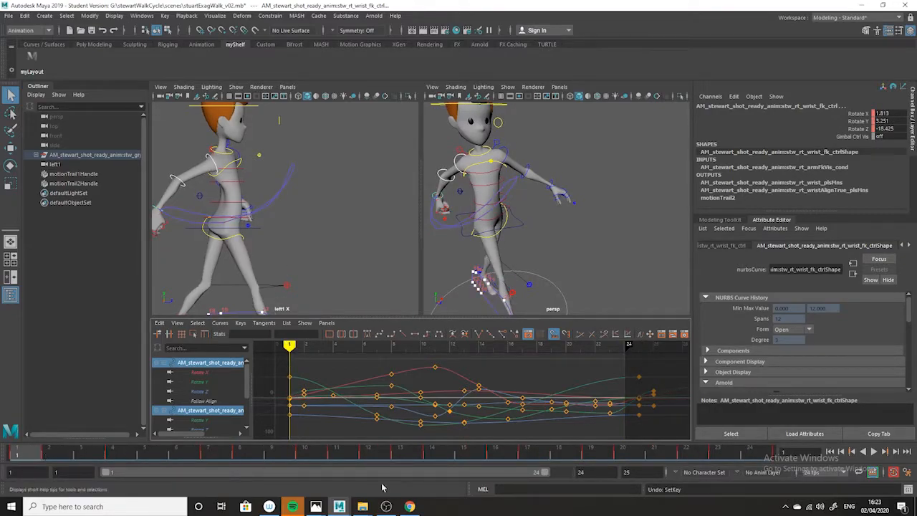
- Go to frame 25 and extend the playback and animation range to end at frame 30
{"action": "left_click_drag", "start_coordinate": [558, 477], "coordinate": [570, 475]}
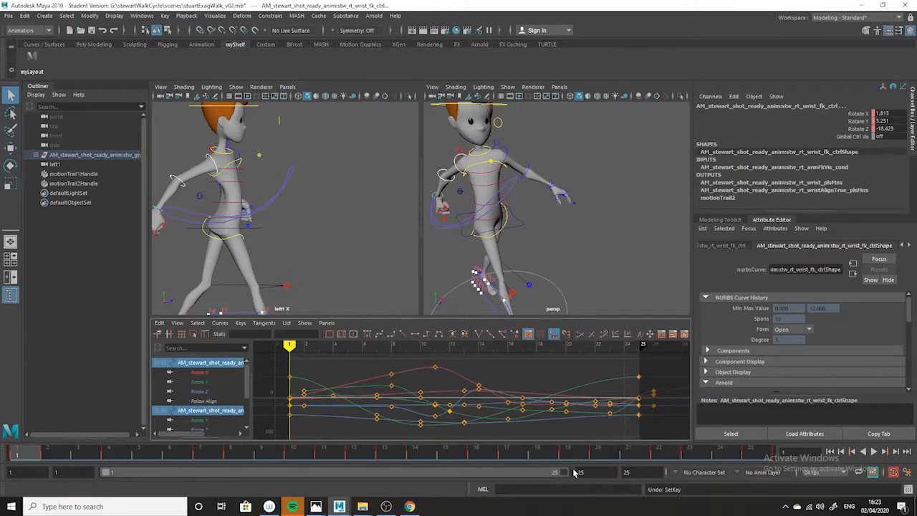
{"action": "left_click", "coordinate": [753, 456]}
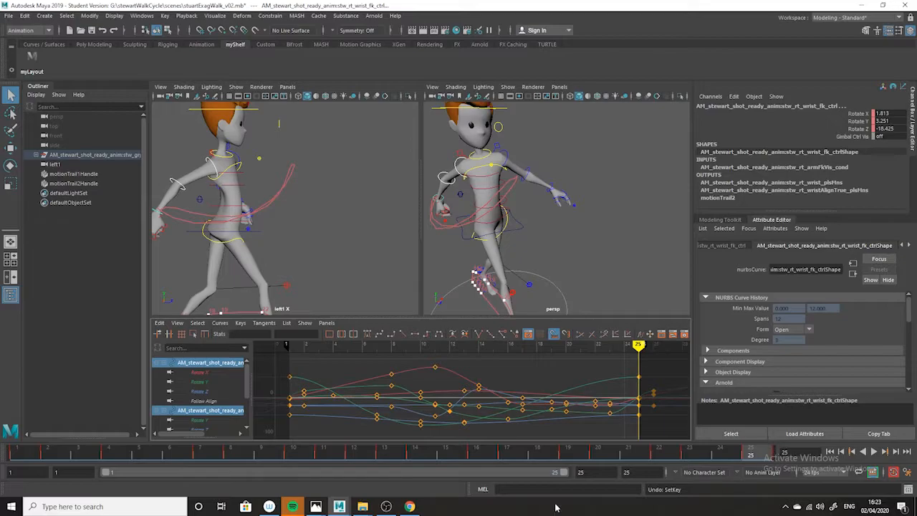
{"action": "mouse_move", "coordinate": [347, 510]}
{"action": "type", "text": "30"}
{"action": "key", "text": "Return"}
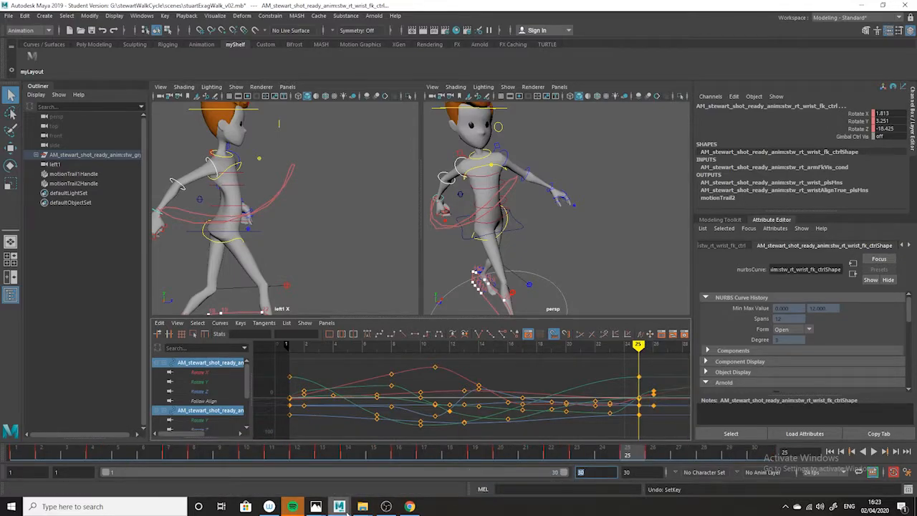
- Copy the keys from frames 1 to 26 of the selected right arm FK controls
{"action": "left_click", "coordinate": [665, 453]}
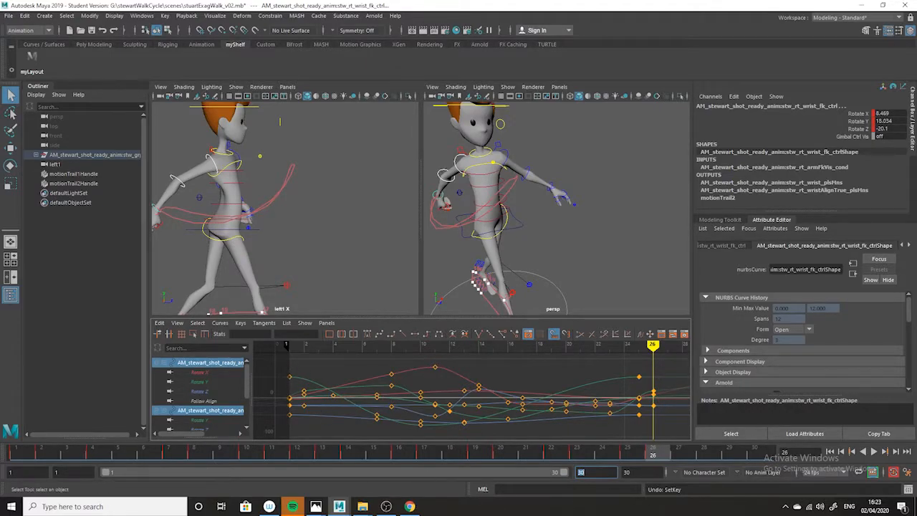
{"action": "scroll", "coordinate": [476, 395], "scroll_direction": "down", "scroll_amount": 5}
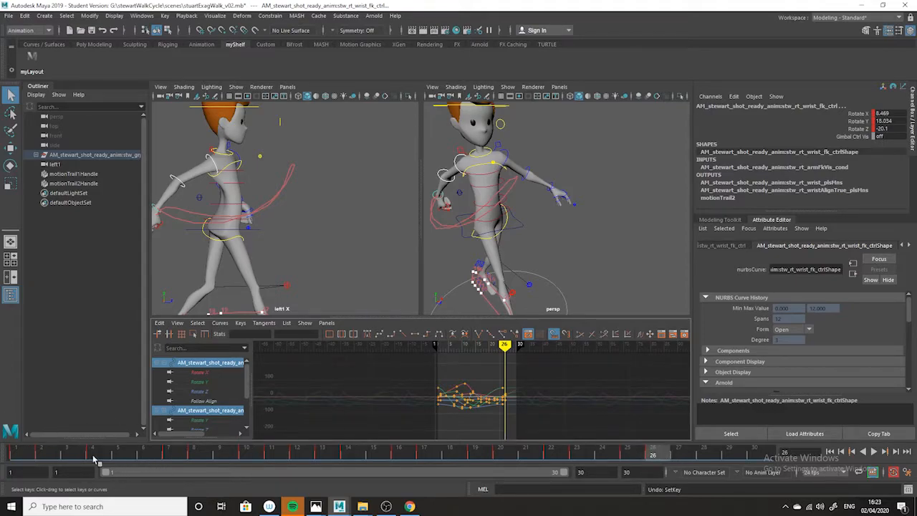
{"action": "left_click", "coordinate": [22, 454]}
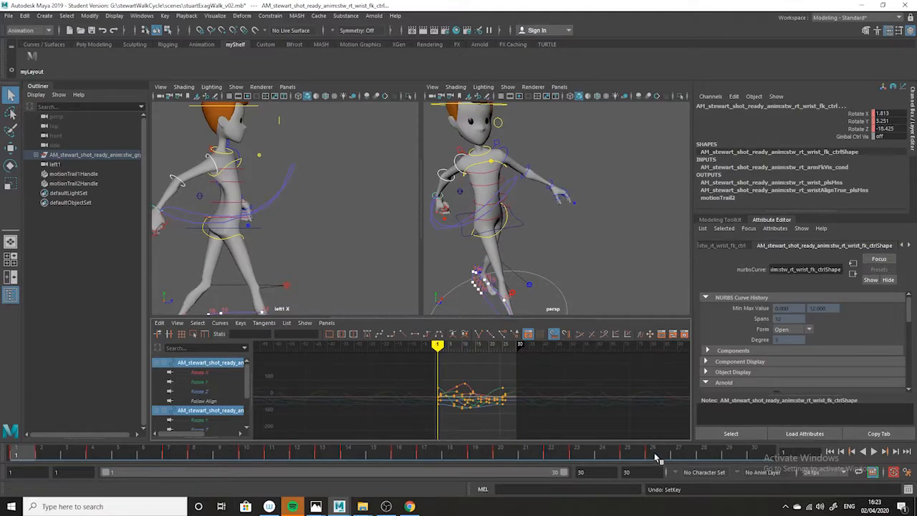
{"action": "left_click", "coordinate": [657, 452]}
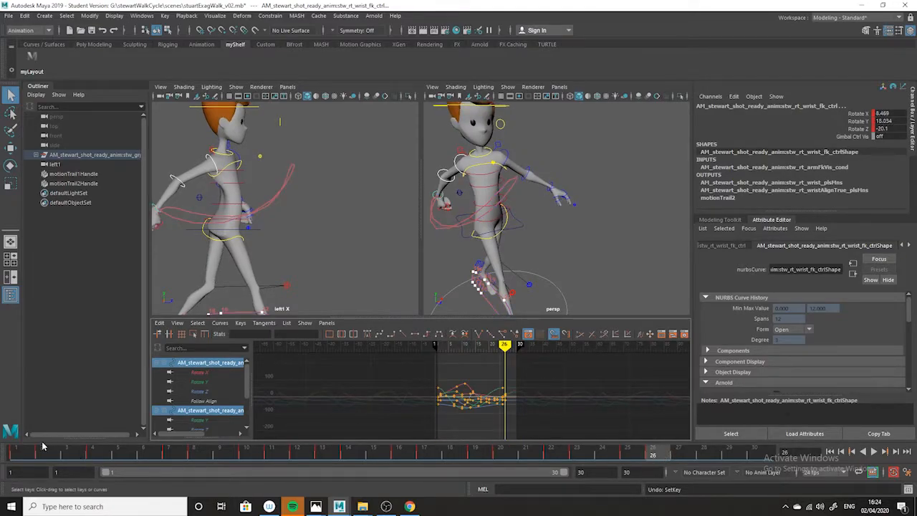
{"action": "left_click_drag", "start_coordinate": [21, 454], "coordinate": [653, 455], "text": "shift"}
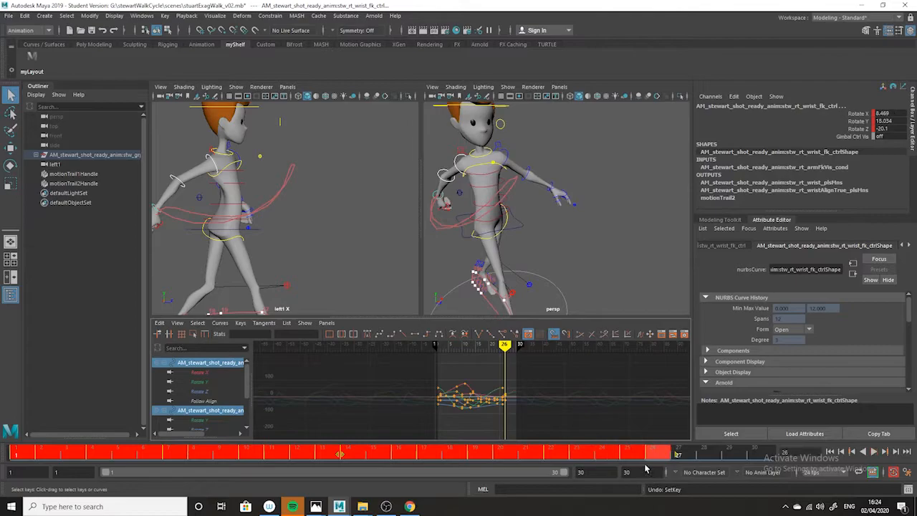
{"action": "right_click", "coordinate": [655, 456]}
{"action": "left_click", "coordinate": [675, 302]}
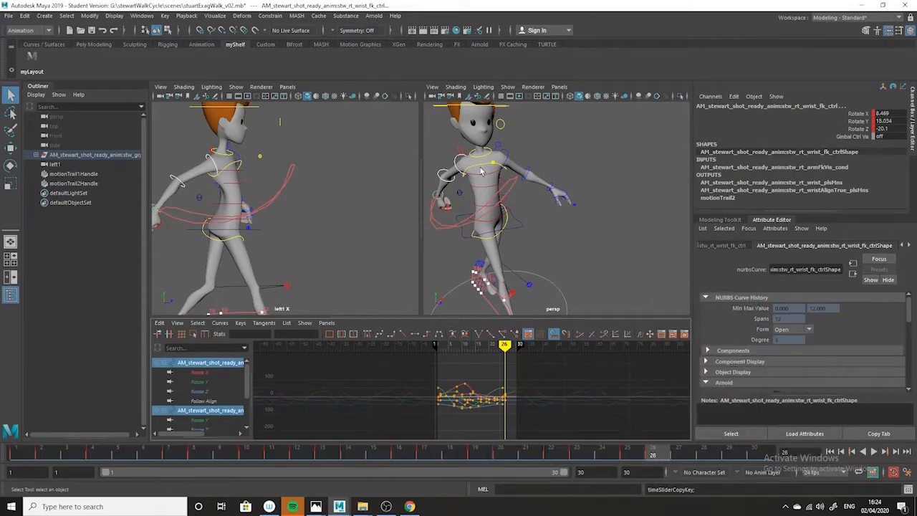
- Select the left upper arm, elbow and wrist FK controls together and paste the copied keys at frame 1
{"action": "left_click", "coordinate": [511, 157]}
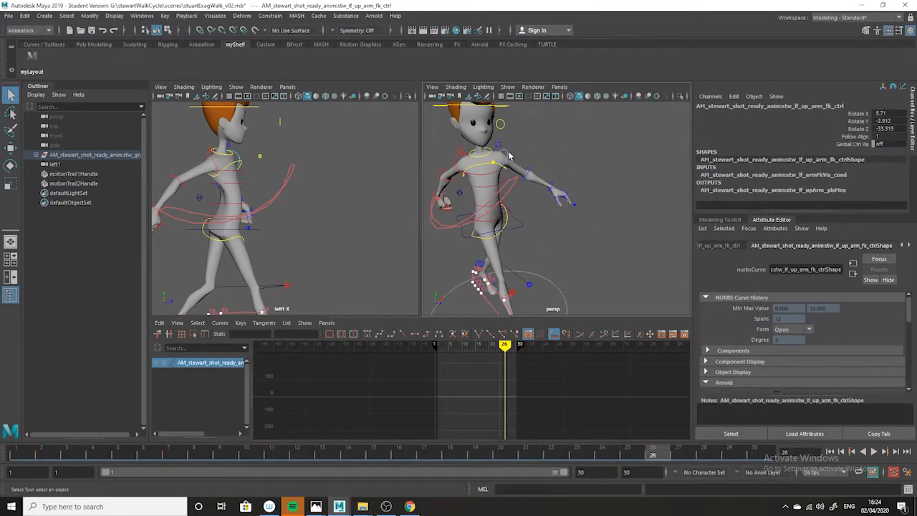
{"action": "left_click", "coordinate": [541, 182], "text": "shift"}
{"action": "left_click", "coordinate": [555, 188], "text": "shift"}
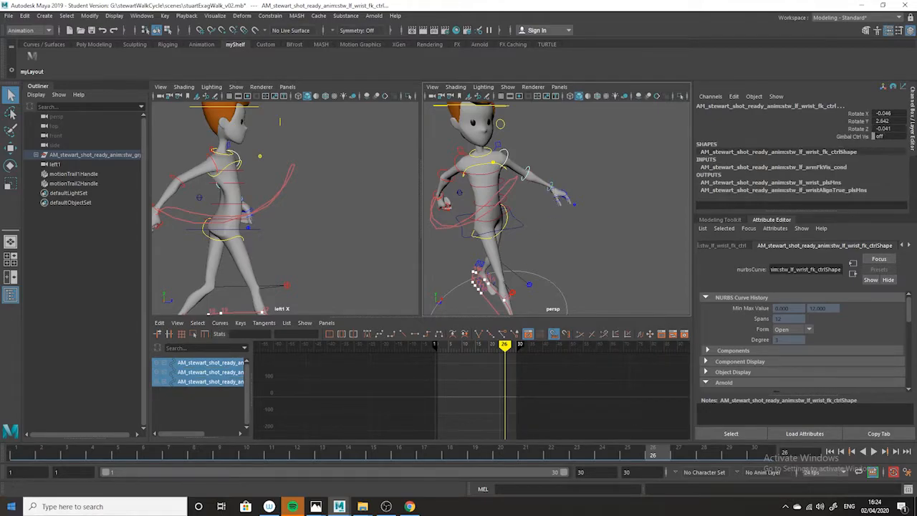
{"action": "left_click", "coordinate": [12, 453]}
{"action": "right_click", "coordinate": [12, 453]}
{"action": "mouse_move", "coordinate": [71, 312]}
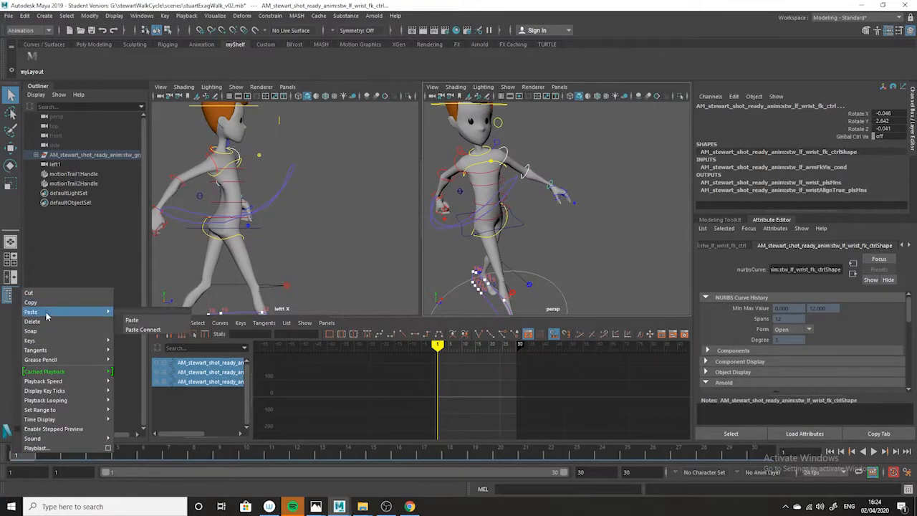
{"action": "left_click", "coordinate": [169, 321]}
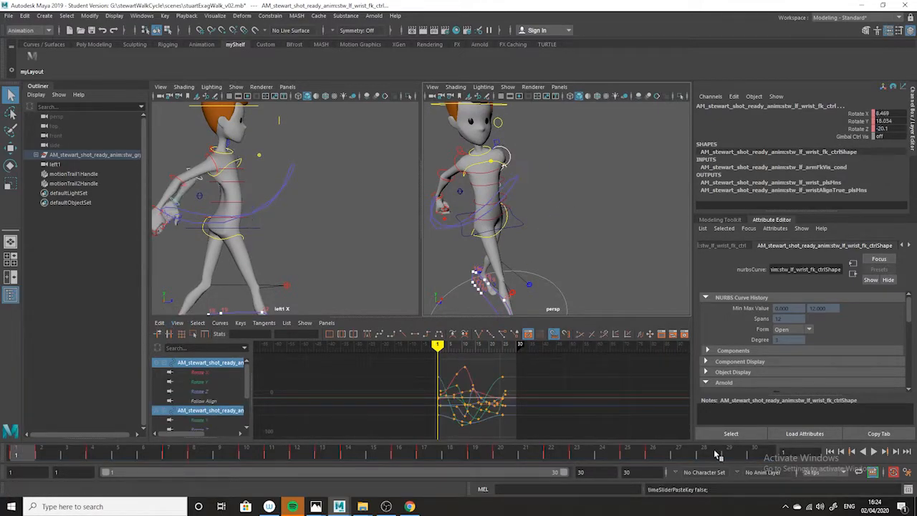
- Set both pre infinity and post infinity of the left arm controls' animation curves to Cycle
{"action": "left_click", "coordinate": [659, 454]}
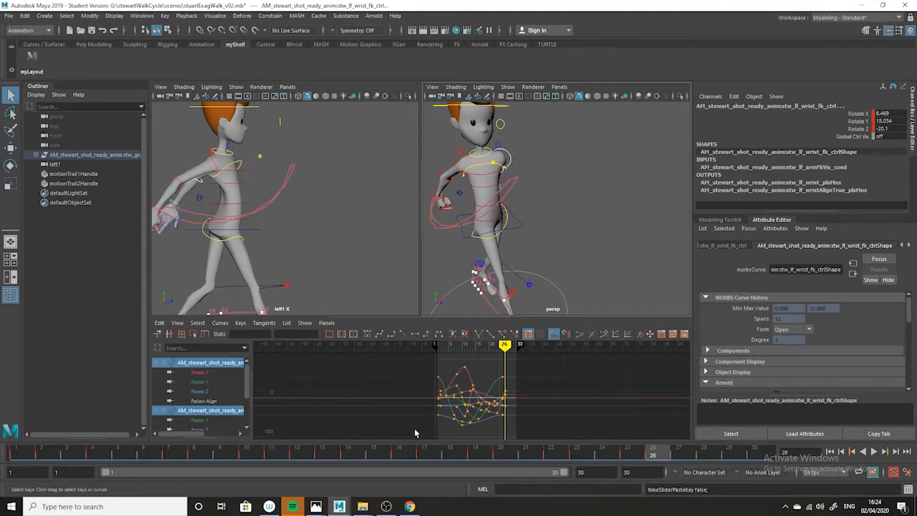
{"action": "left_click", "coordinate": [220, 322]}
{"action": "left_click", "coordinate": [262, 114]}
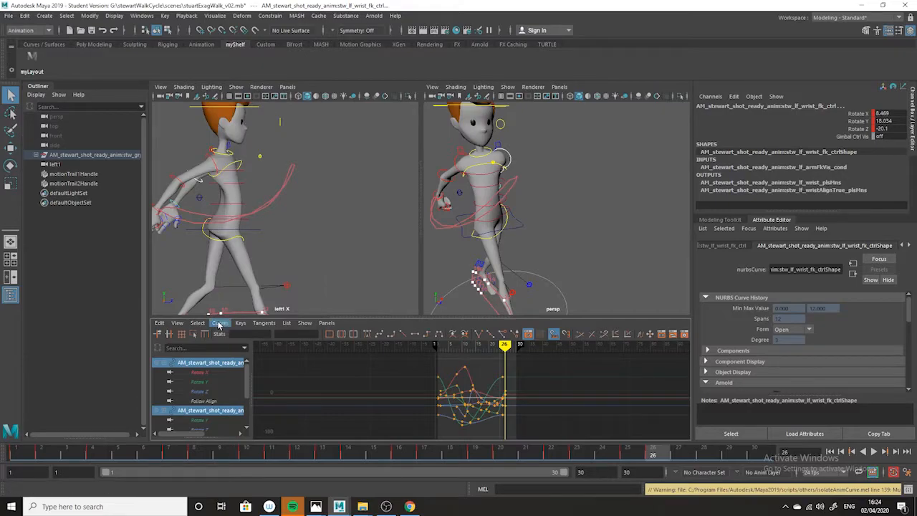
{"action": "left_click", "coordinate": [220, 322]}
{"action": "mouse_move", "coordinate": [256, 90]}
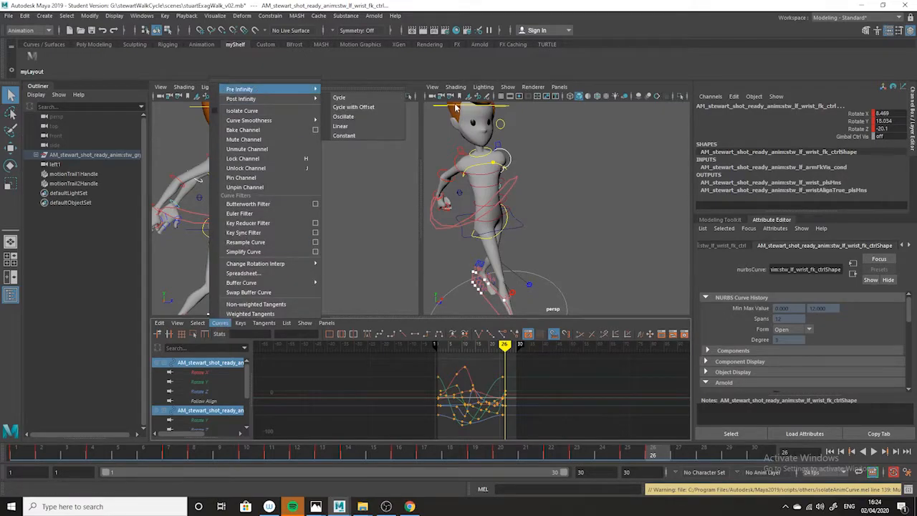
{"action": "left_click", "coordinate": [377, 100]}
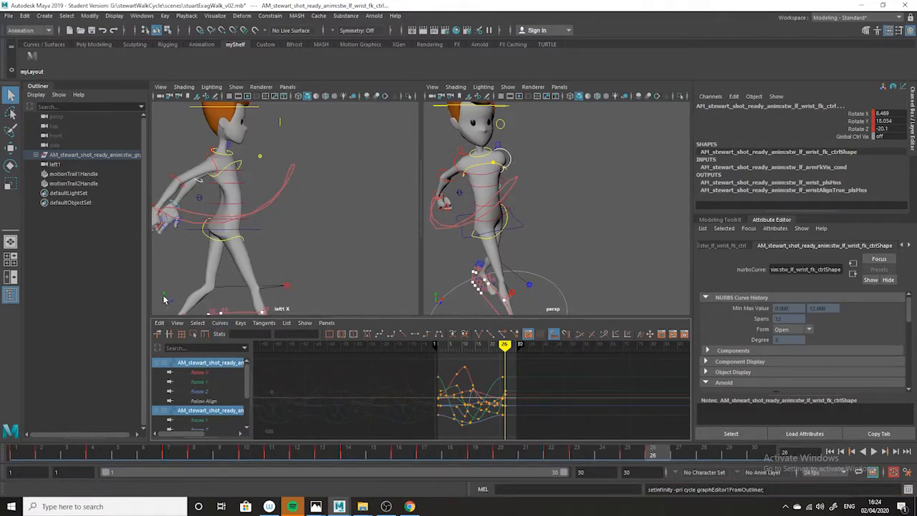
{"action": "left_click", "coordinate": [220, 323]}
{"action": "mouse_move", "coordinate": [244, 98]}
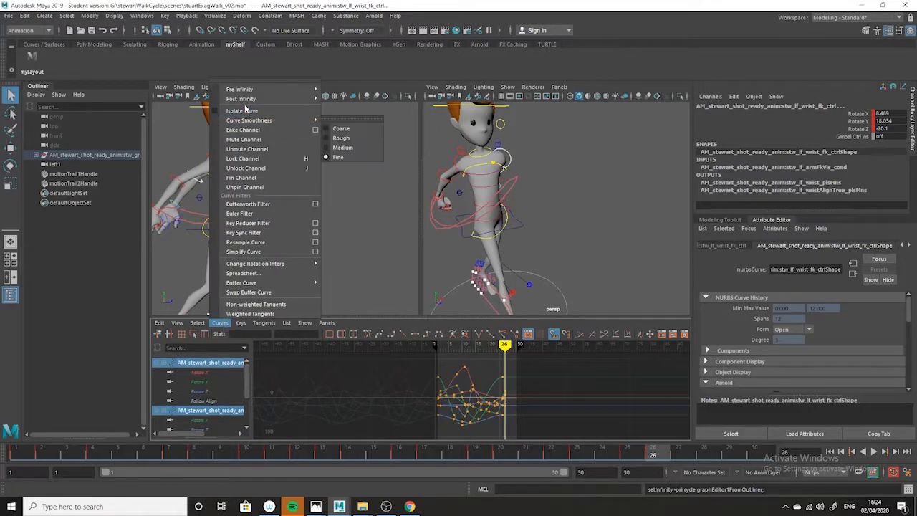
{"action": "left_click", "coordinate": [344, 107]}
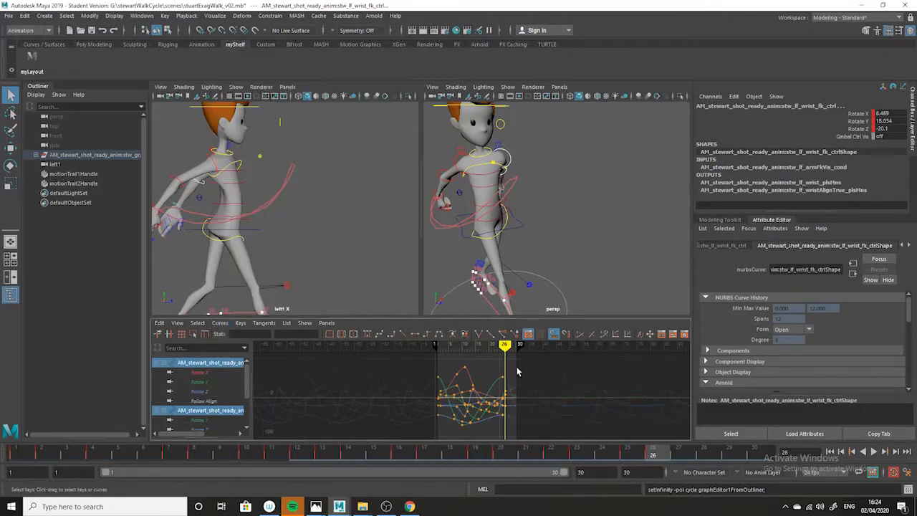
- Scrub to frame 11 and play back the walk from the front to check both arms' swing
{"action": "left_click_drag", "start_coordinate": [552, 235], "coordinate": [415, 245], "text": "alt"}
{"action": "left_click_drag", "start_coordinate": [21, 454], "coordinate": [277, 452]}
{"action": "left_click_drag", "start_coordinate": [662, 260], "coordinate": [603, 269], "text": "alt"}
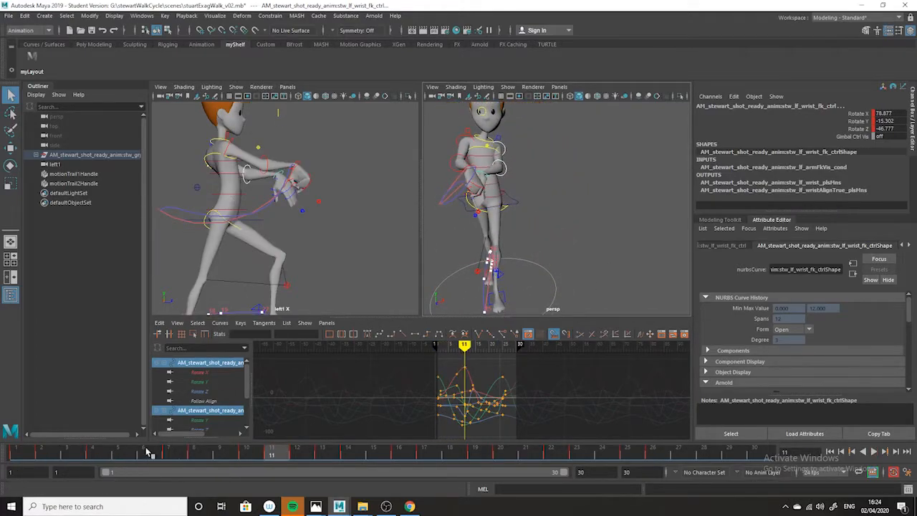
{"action": "key", "text": "alt+v"}
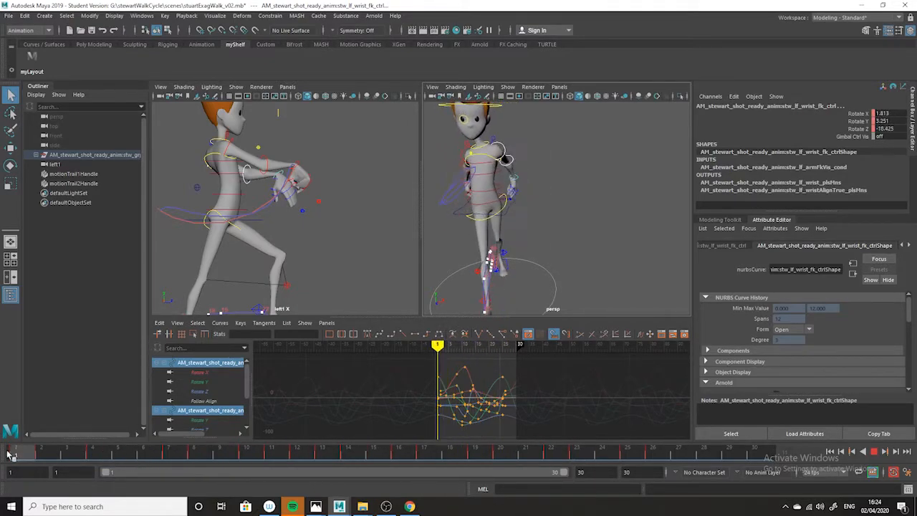
{"action": "key", "text": "alt+v"}
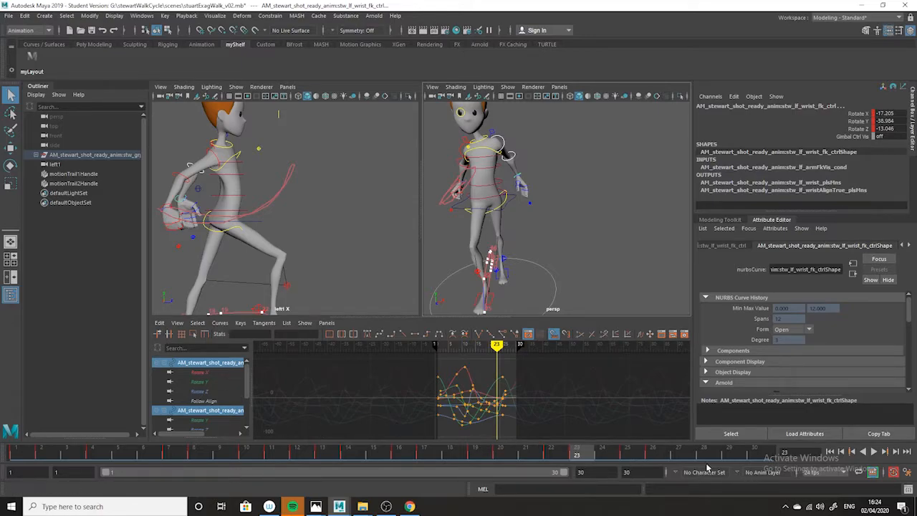
- Set the playback range to end at frame 25, and select all the left arm keys in the graph at frame 13
{"action": "left_click", "coordinate": [660, 453]}
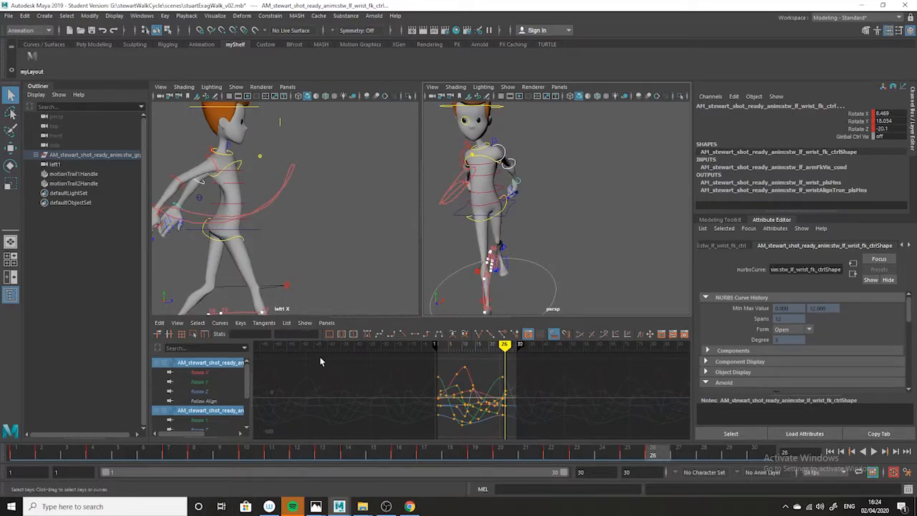
{"action": "left_click", "coordinate": [587, 471]}
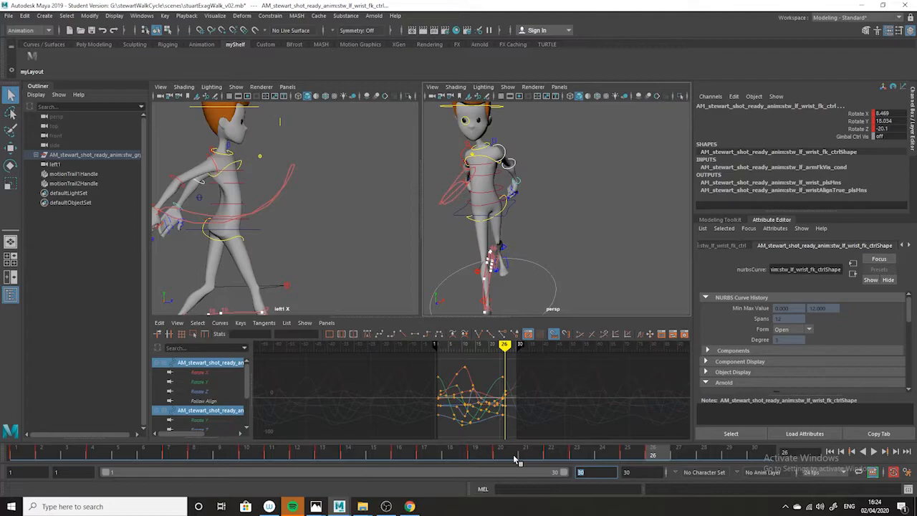
{"action": "type", "text": "25"}
{"action": "key", "text": "Return"}
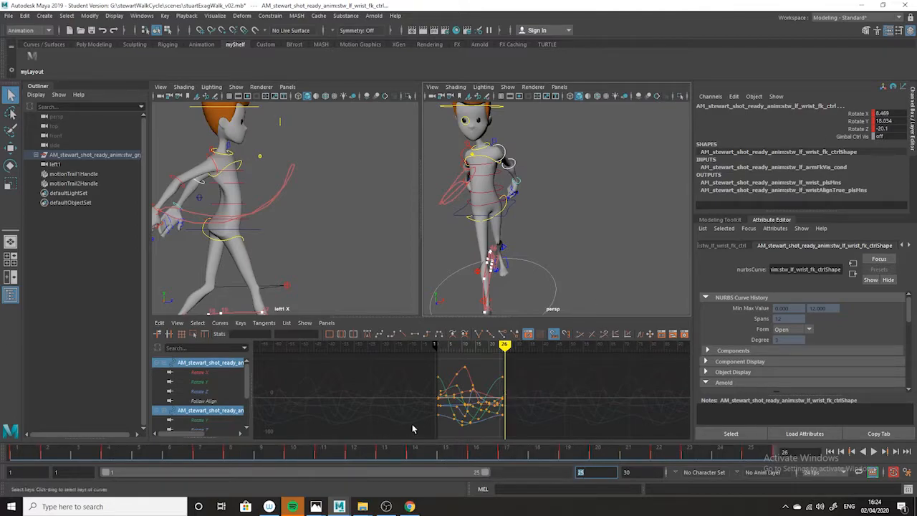
{"action": "left_click", "coordinate": [385, 456]}
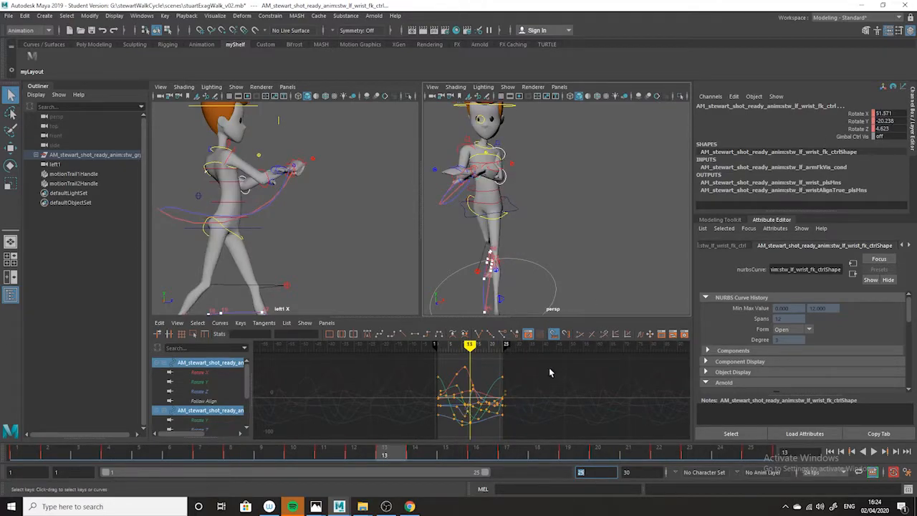
{"action": "left_click_drag", "start_coordinate": [555, 358], "coordinate": [383, 463]}
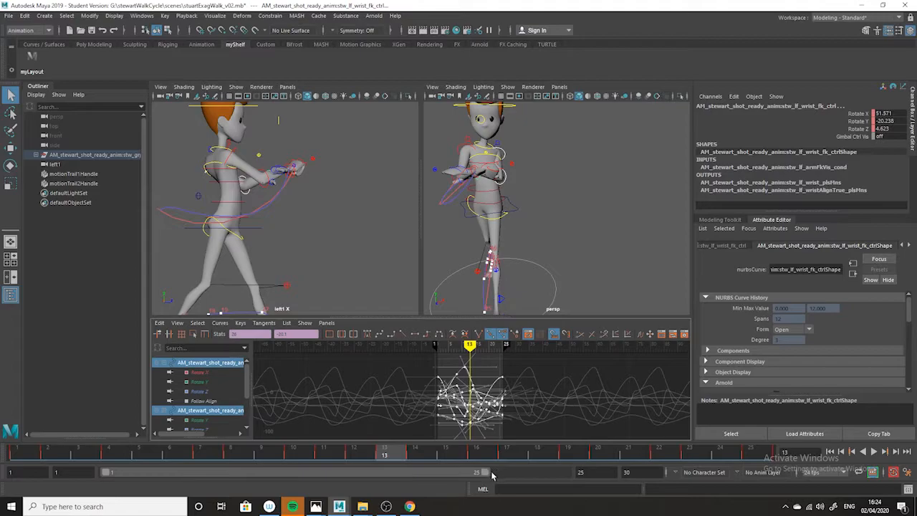
- Extend the playback range to frame 26 to compare the poses at frames 26 and 25, and set the end back to 25
{"action": "left_click_drag", "start_coordinate": [493, 474], "coordinate": [505, 474]}
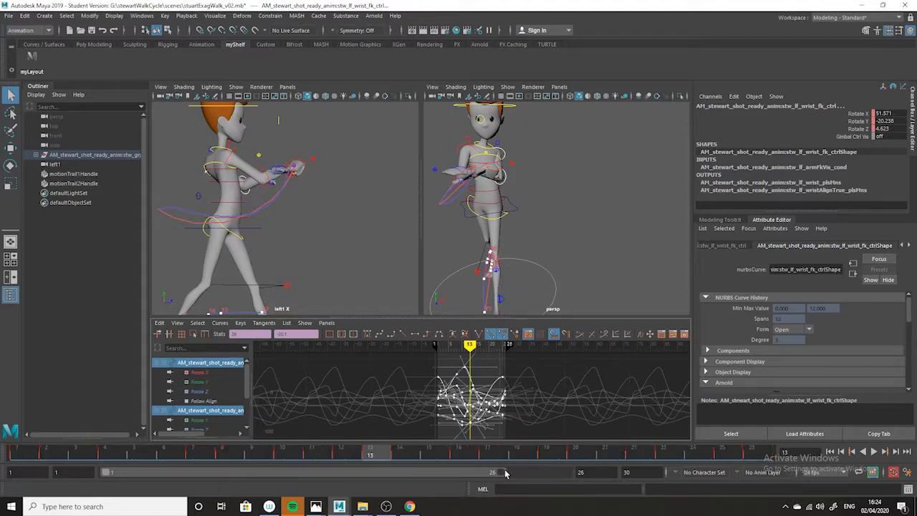
{"action": "left_click", "coordinate": [758, 456]}
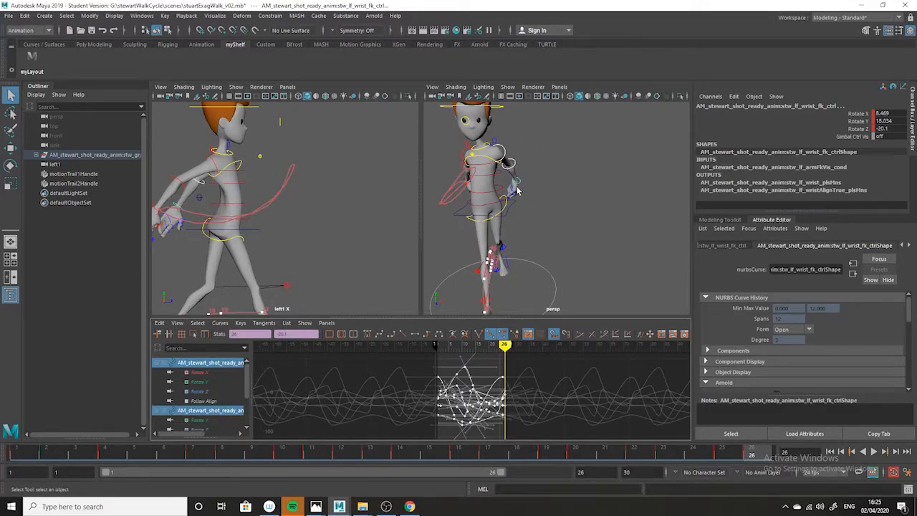
{"action": "left_click_drag", "start_coordinate": [483, 220], "coordinate": [508, 217], "text": "alt"}
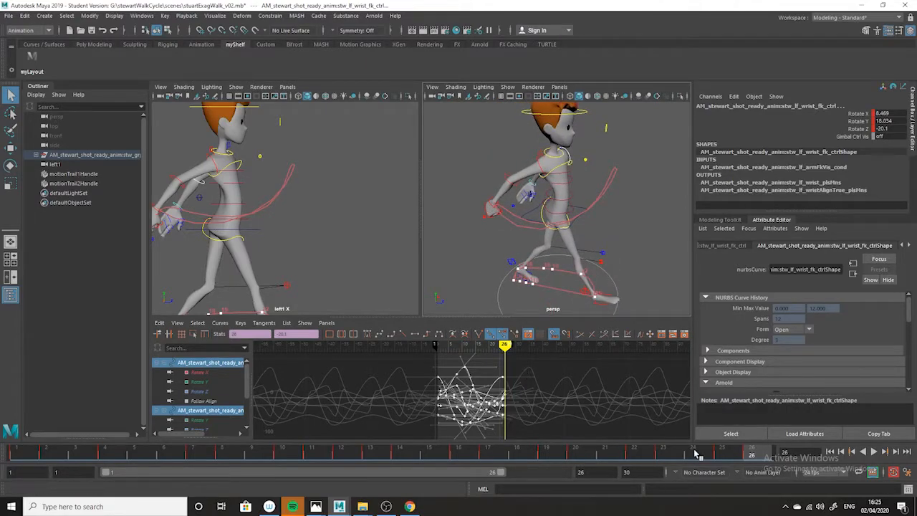
{"action": "left_click_drag", "start_coordinate": [751, 455], "coordinate": [722, 454]}
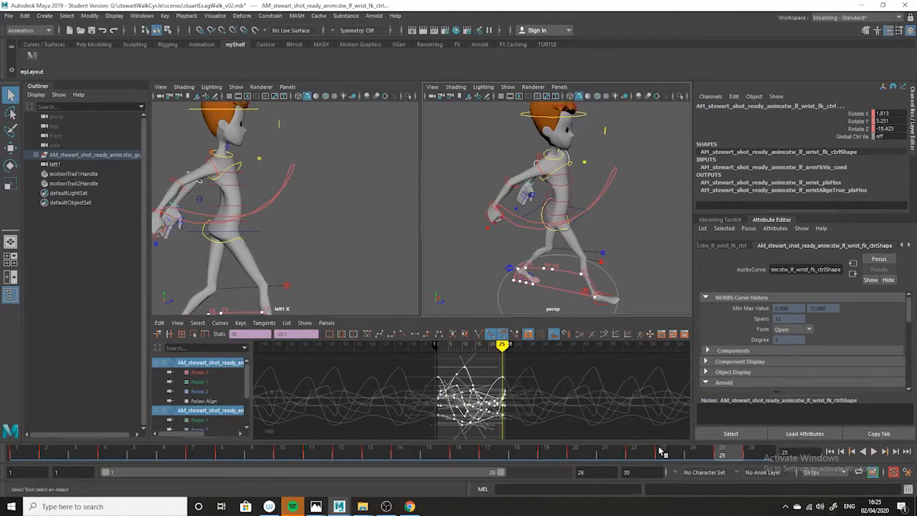
{"action": "left_click_drag", "start_coordinate": [588, 473], "coordinate": [566, 472]}
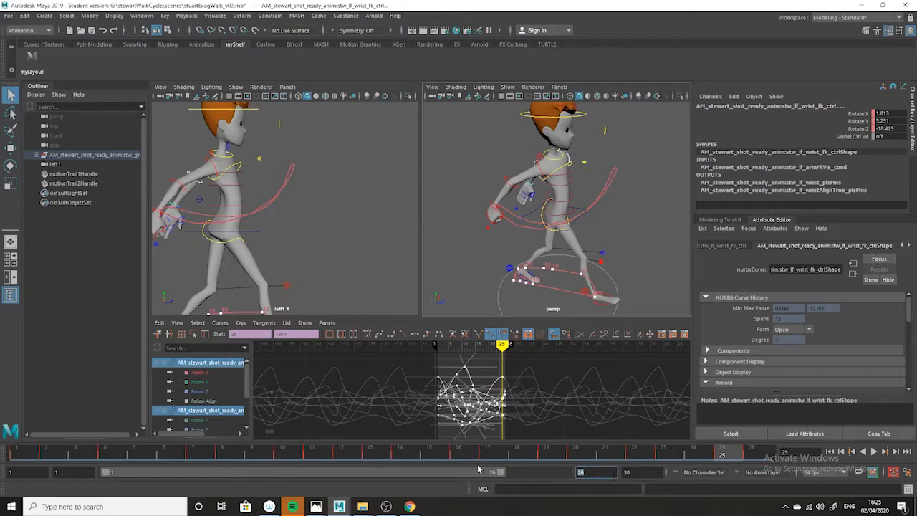
{"action": "type", "text": "25"}
{"action": "key", "text": "Return"}
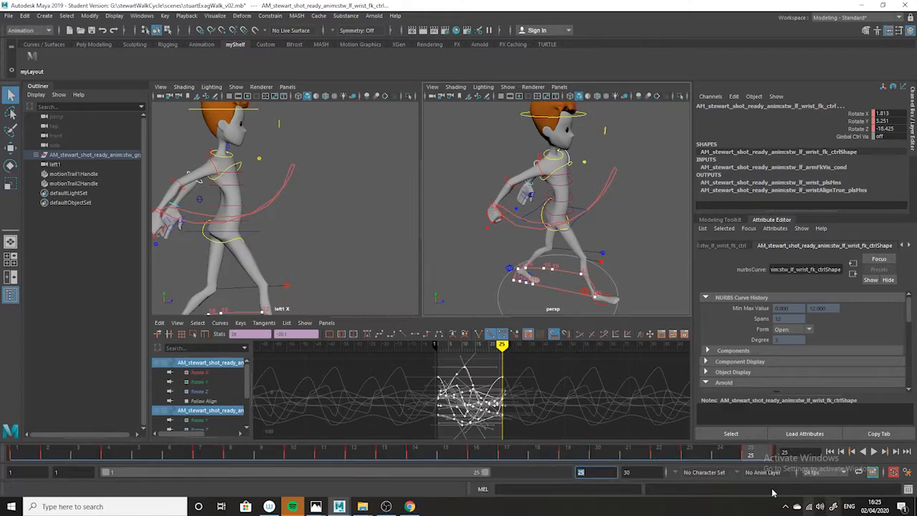
- At frame 13, offset all selected left arm keys forward by 12 frames without changing their values, and play back the walk
{"action": "left_click", "coordinate": [394, 453]}
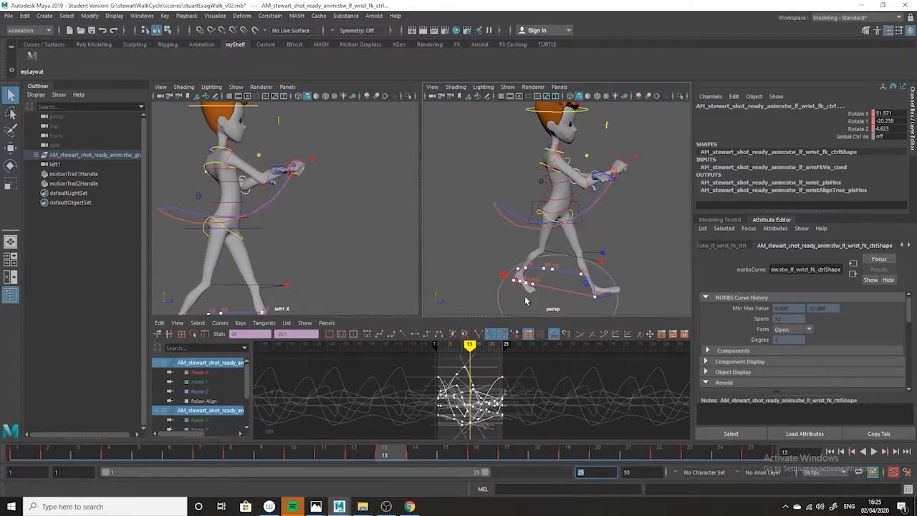
{"action": "left_click_drag", "start_coordinate": [357, 225], "coordinate": [387, 229], "text": "alt"}
{"action": "left_click_drag", "start_coordinate": [569, 250], "coordinate": [495, 251], "text": "alt"}
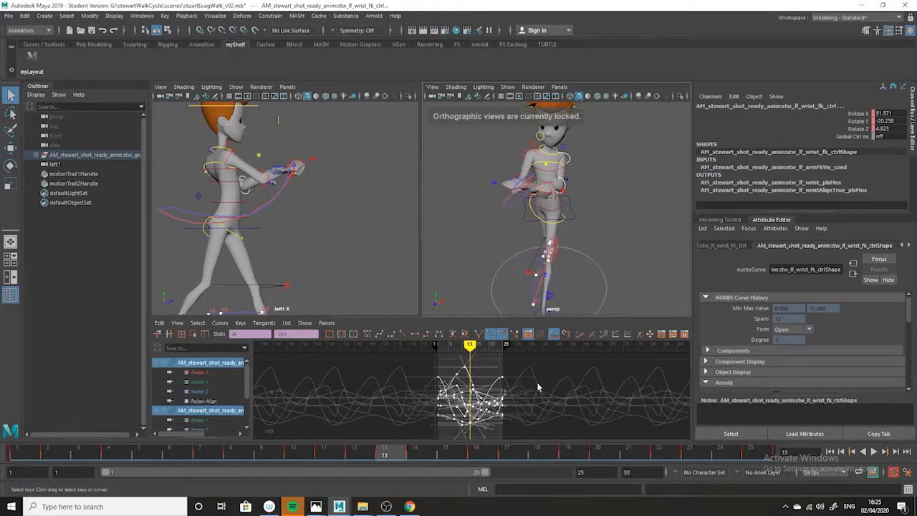
{"action": "middle_click_drag", "start_coordinate": [465, 428], "coordinate": [498, 420]}
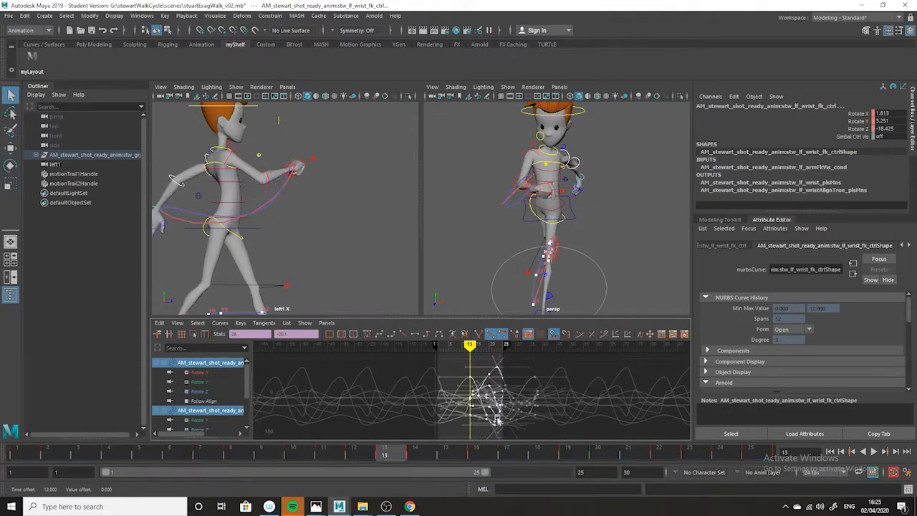
{"action": "left_click_drag", "start_coordinate": [642, 208], "coordinate": [552, 220], "text": "alt"}
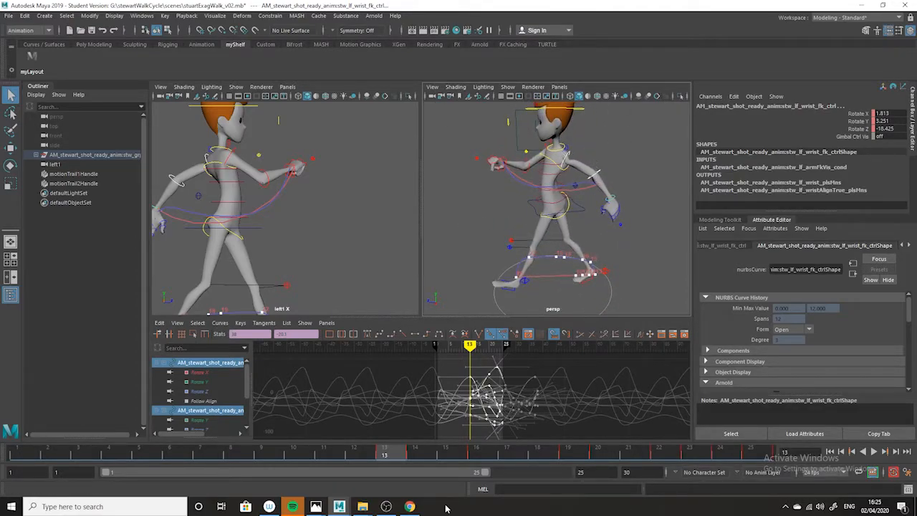
{"action": "key", "text": "alt+v"}
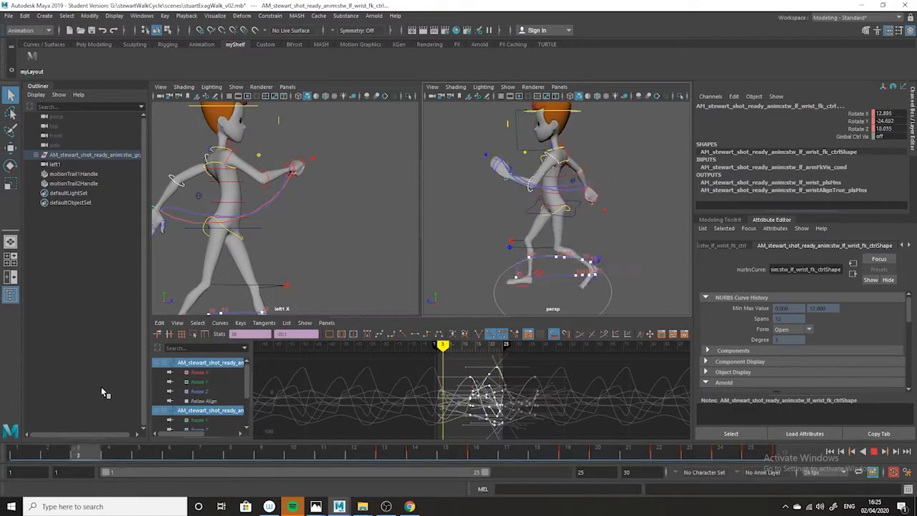
- Play back the walk from a side angle to check the offset arm swing, and stop at frame 19
{"action": "left_click_drag", "start_coordinate": [494, 454], "coordinate": [630, 451]}
{"action": "left_click_drag", "start_coordinate": [629, 220], "coordinate": [682, 250], "text": "alt"}
{"action": "key", "text": "alt+v"}
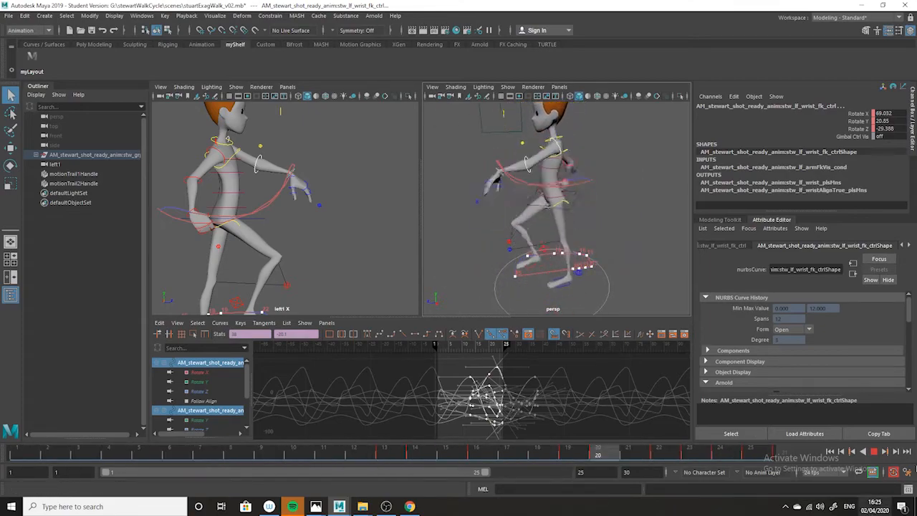
{"action": "key", "text": "alt+v"}
- Delete motionTrail1Handle and motionTrail2Handle from the scene
{"action": "left_click", "coordinate": [509, 217]}
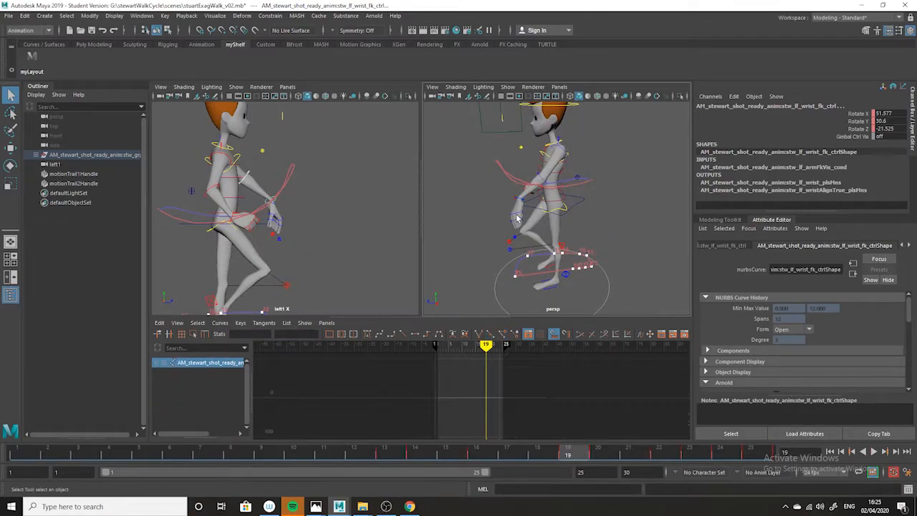
{"action": "left_click_drag", "start_coordinate": [517, 233], "coordinate": [645, 230], "text": "alt"}
{"action": "right_click_drag", "start_coordinate": [612, 240], "coordinate": [663, 290], "text": "alt"}
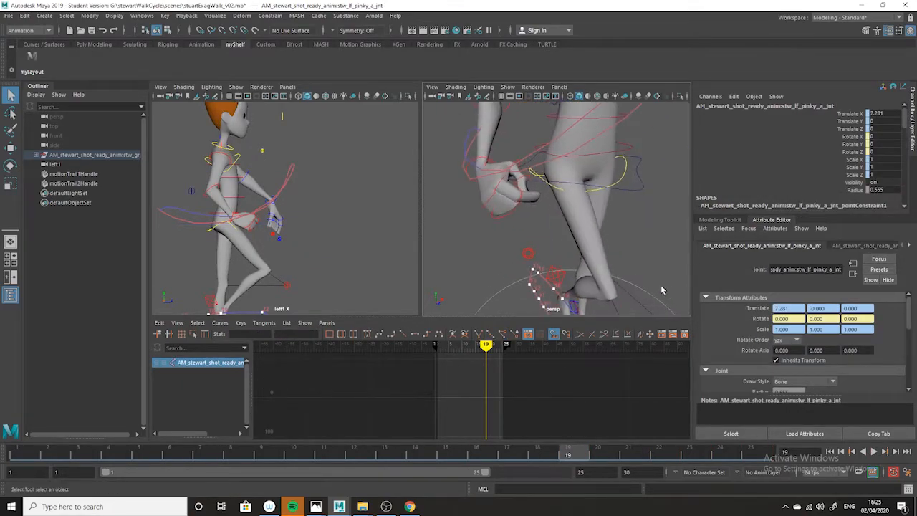
{"action": "left_click", "coordinate": [528, 179]}
{"action": "left_click_drag", "start_coordinate": [515, 166], "coordinate": [535, 207], "text": "alt"}
{"action": "left_click", "coordinate": [75, 175]}
{"action": "left_click", "coordinate": [78, 184], "text": "shift"}
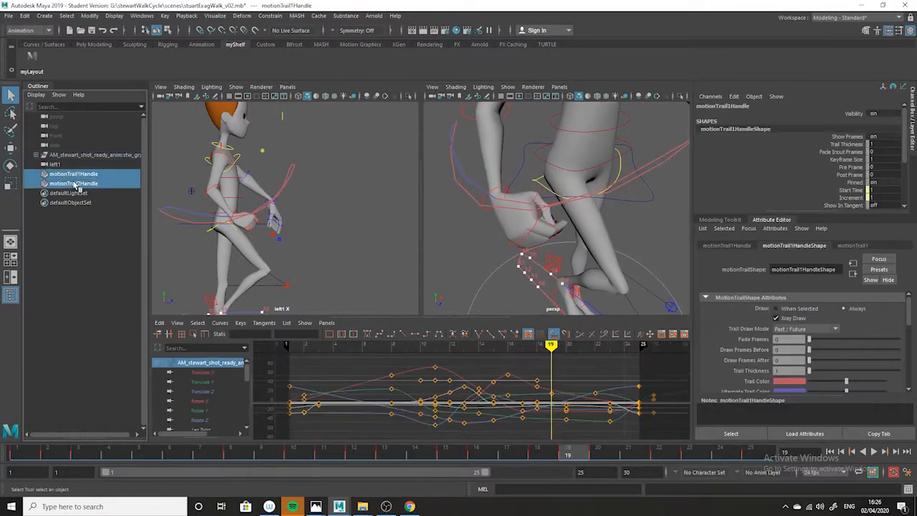
{"action": "key", "text": "Delete"}
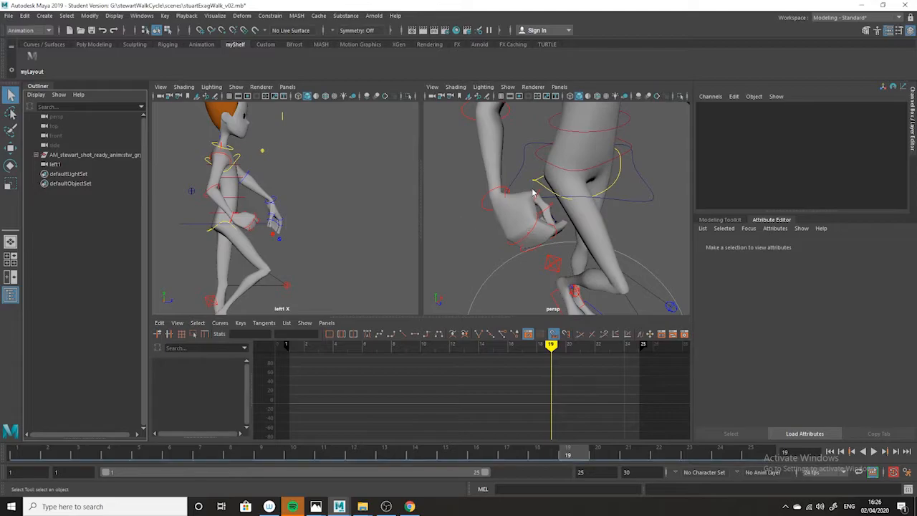
{"action": "left_click", "coordinate": [547, 206]}
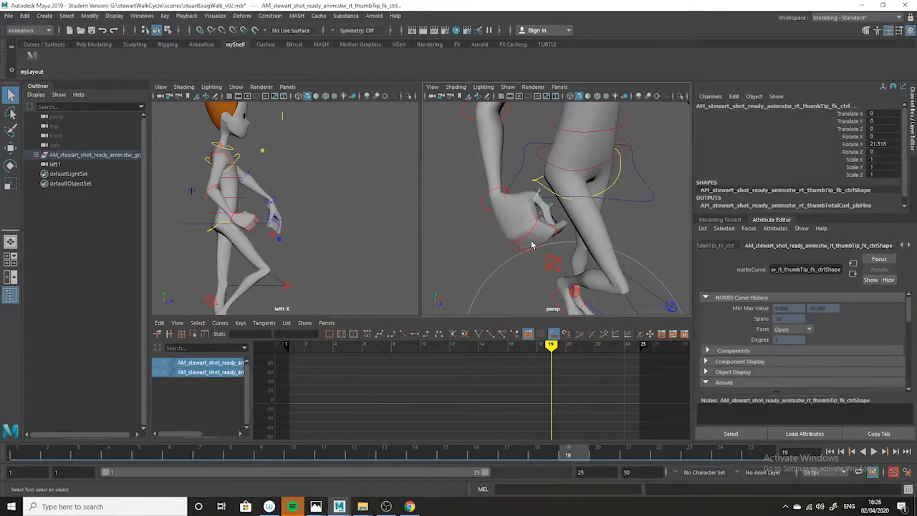
{"action": "left_click", "coordinate": [539, 232]}
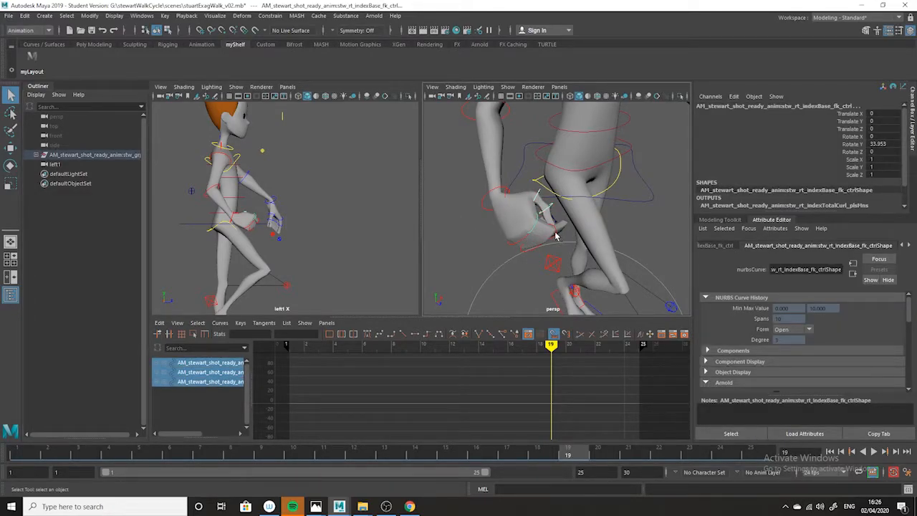
{"action": "left_click", "coordinate": [546, 246]}
{"action": "left_click_drag", "start_coordinate": [549, 252], "coordinate": [530, 215], "text": "alt"}
{"action": "left_click", "coordinate": [521, 176]}
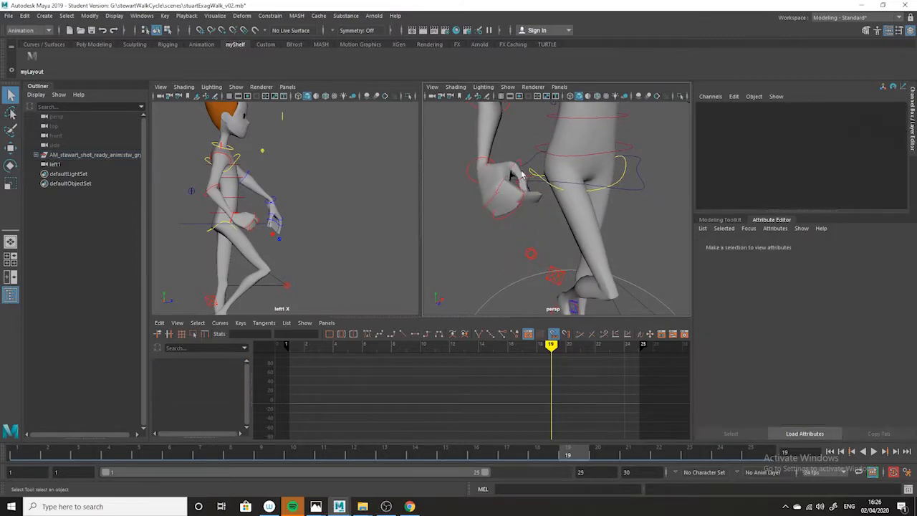
- Set a key at frame 1 on the right hand's thumb, index and pinky finger controls
{"action": "left_click", "coordinate": [520, 169]}
{"action": "left_click", "coordinate": [522, 188], "text": "shift"}
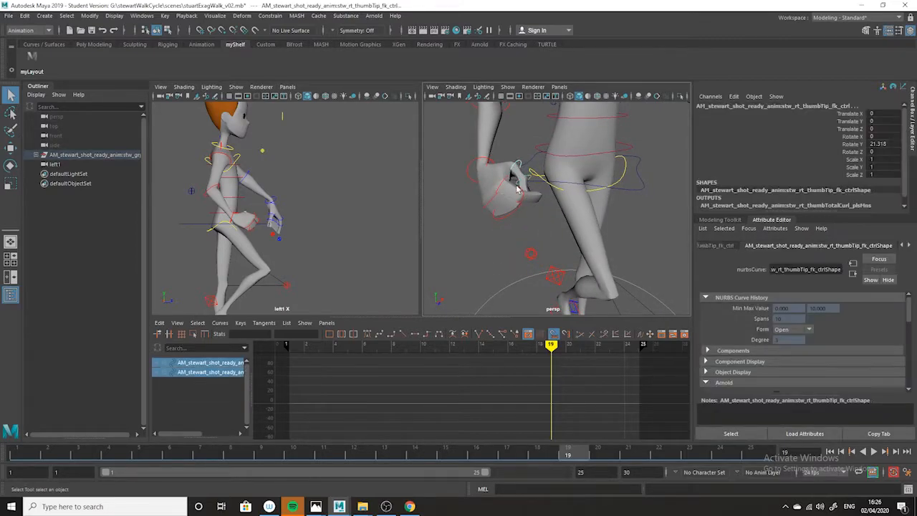
{"action": "left_click", "coordinate": [507, 183], "text": "shift"}
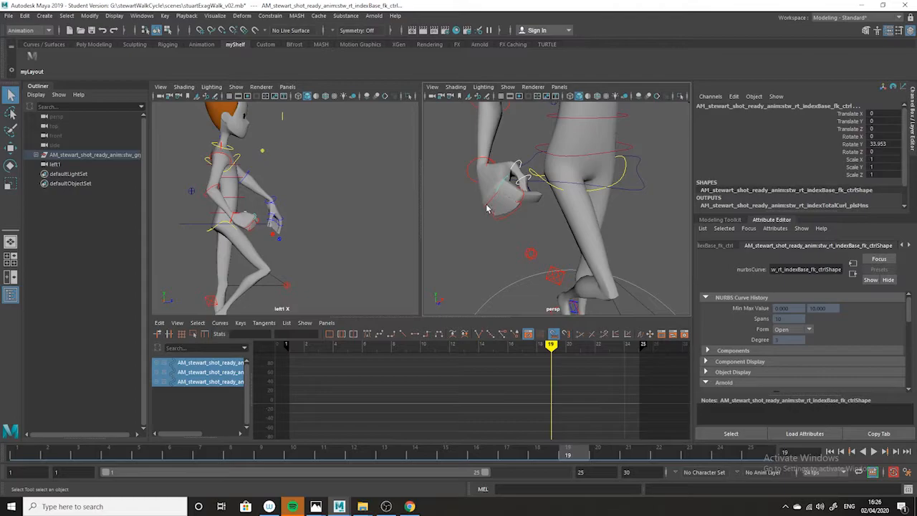
{"action": "left_click", "coordinate": [487, 209], "text": "shift"}
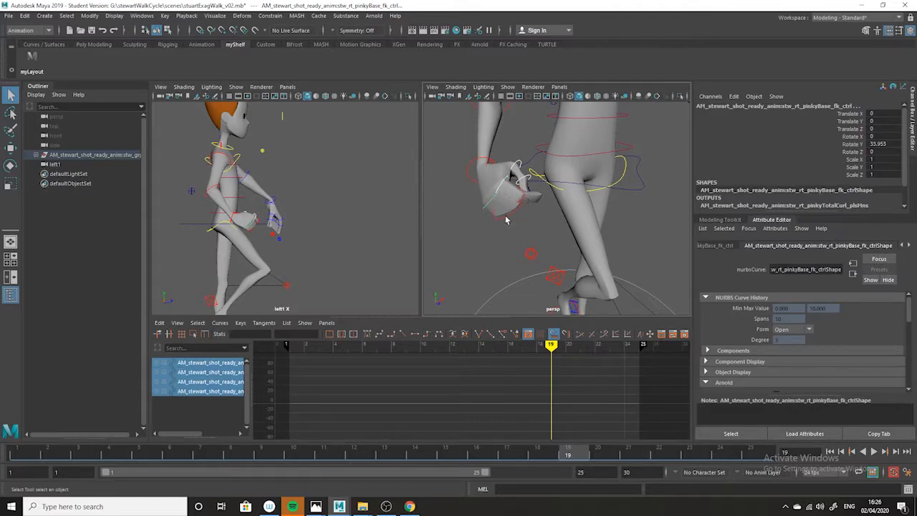
{"action": "left_click", "coordinate": [507, 219], "text": "shift"}
{"action": "left_click", "coordinate": [522, 199], "text": "shift"}
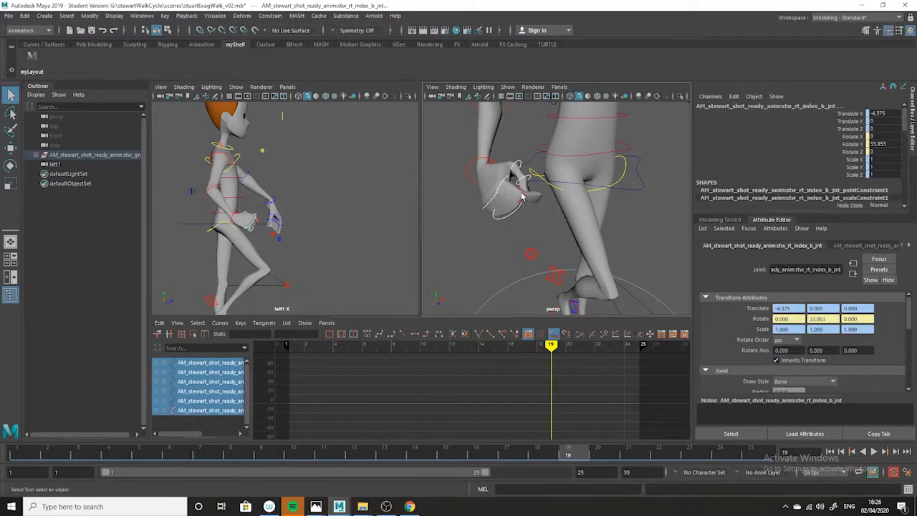
{"action": "left_click", "coordinate": [524, 195], "text": "shift"}
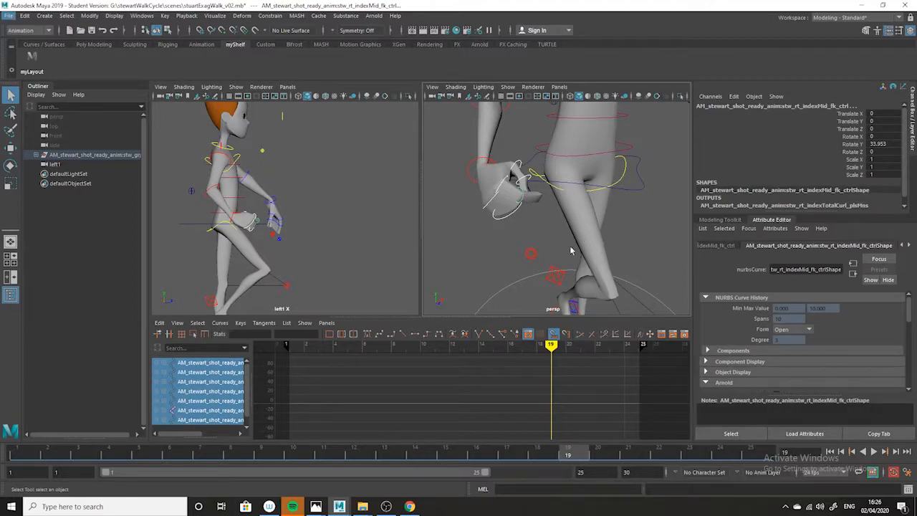
{"action": "key", "text": "a"}
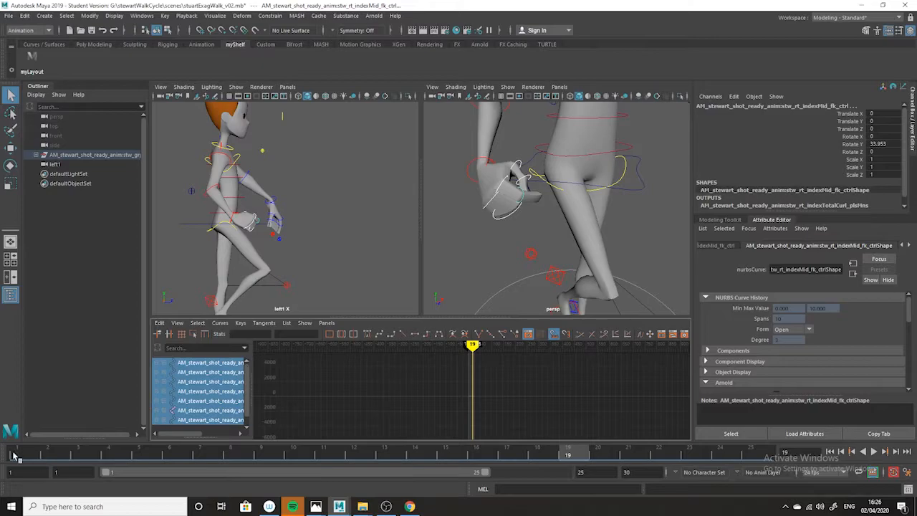
{"action": "left_click", "coordinate": [14, 456]}
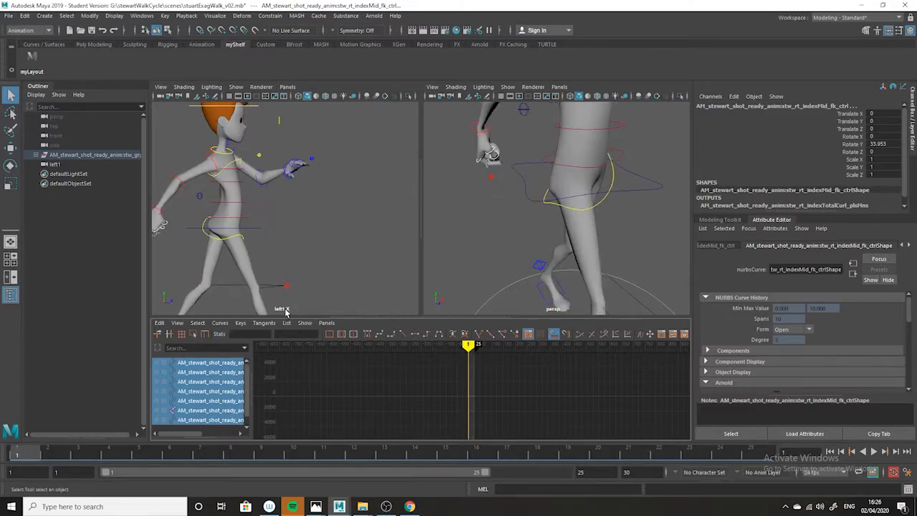
{"action": "key", "text": "s"}
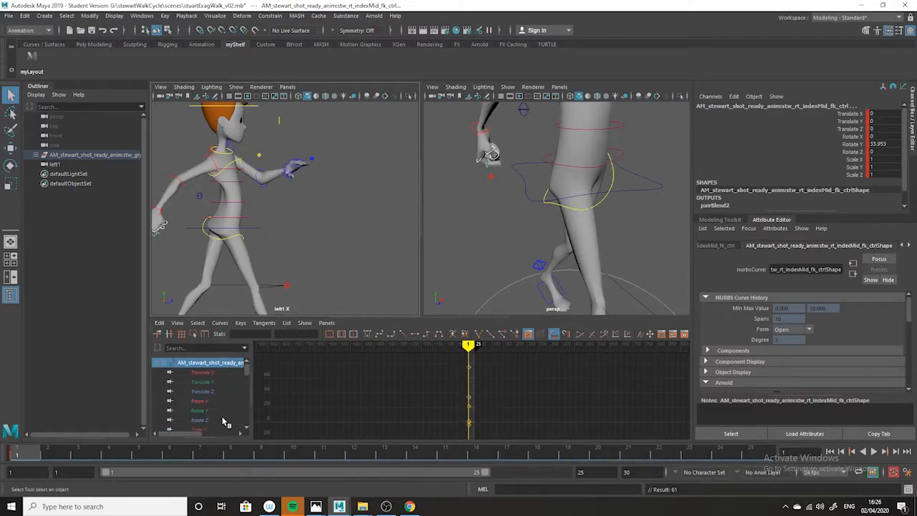
- Copy the right hand's finger keys at frame 1 and paste them onto the left hand's thumb, index and pinky controls
{"action": "right_click", "coordinate": [27, 456]}
{"action": "left_click", "coordinate": [131, 306]}
{"action": "left_click_drag", "start_coordinate": [433, 276], "coordinate": [618, 253], "text": "alt"}
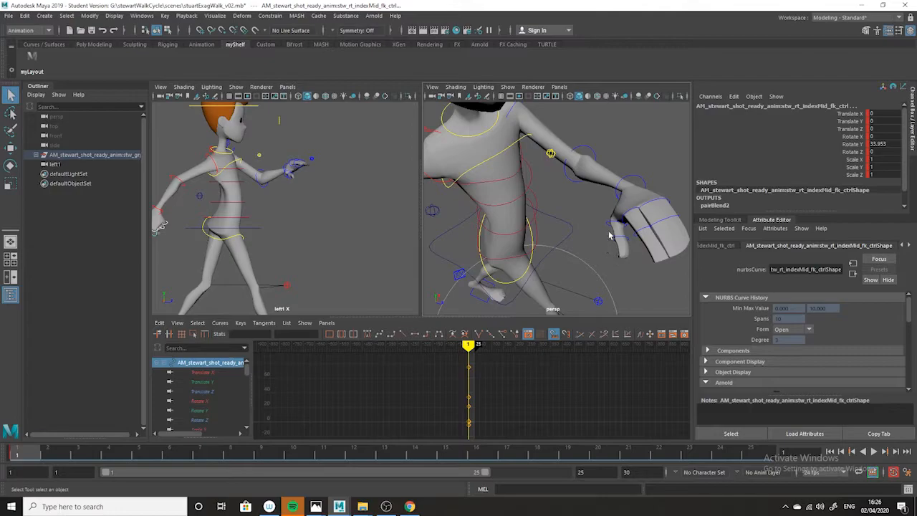
{"action": "left_click", "coordinate": [606, 228]}
{"action": "left_click", "coordinate": [630, 224], "text": "shift"}
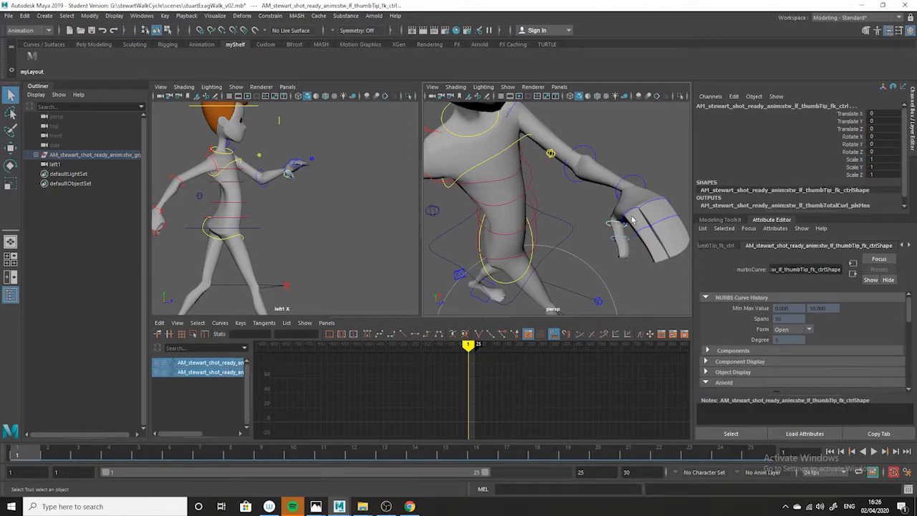
{"action": "left_click", "coordinate": [659, 203], "text": "shift"}
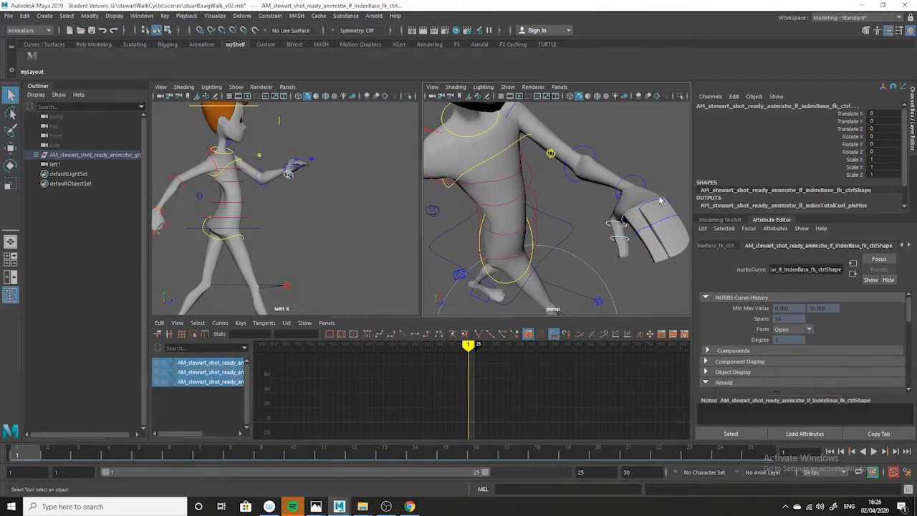
{"action": "left_click", "coordinate": [662, 207], "text": "shift"}
{"action": "left_click", "coordinate": [667, 223], "text": "shift"}
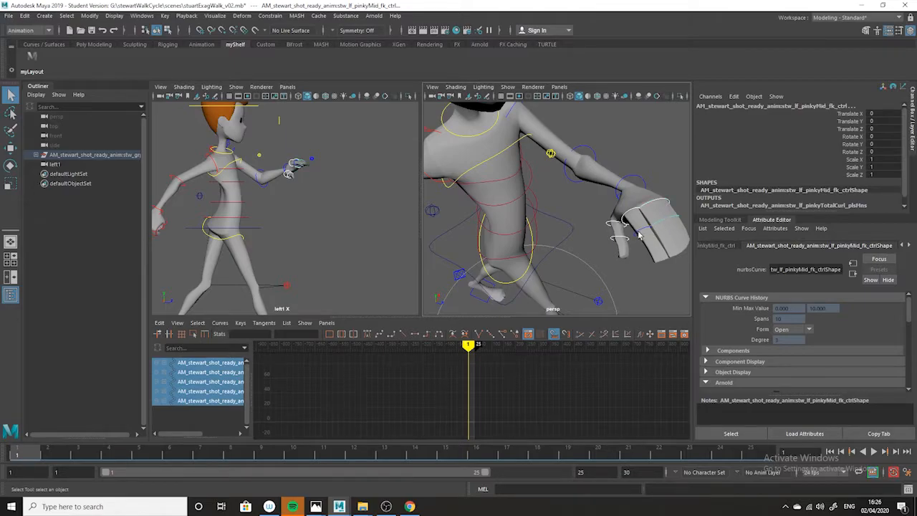
{"action": "left_click", "coordinate": [640, 235], "text": "shift"}
{"action": "right_click", "coordinate": [14, 458]}
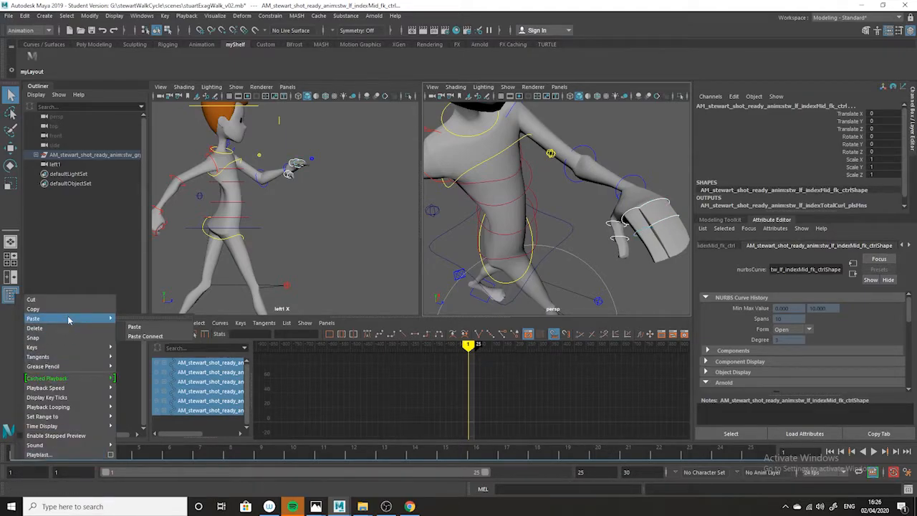
{"action": "left_click", "coordinate": [154, 333]}
- Examine the left hand's finger pose and thumb controls at frame 1 from several angles
{"action": "left_click_drag", "start_coordinate": [654, 233], "coordinate": [588, 257], "text": "alt"}
{"action": "left_click_drag", "start_coordinate": [293, 459], "coordinate": [4, 424]}
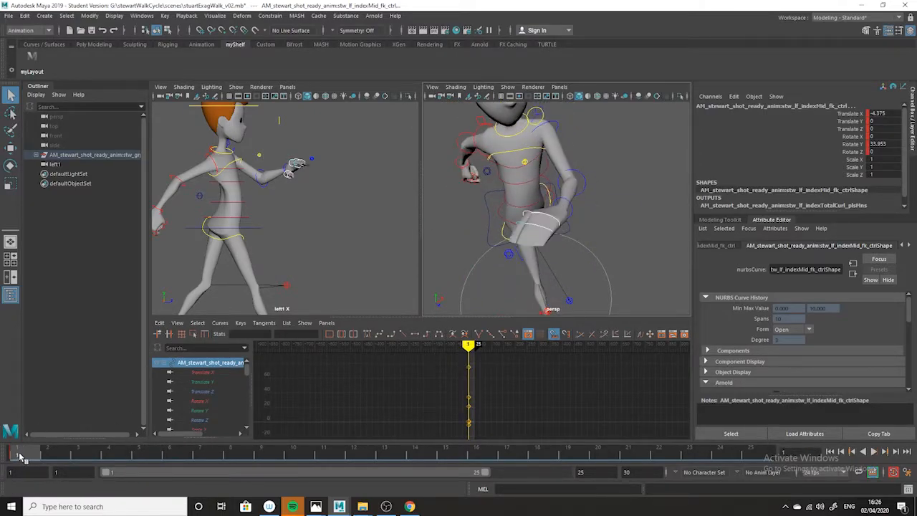
{"action": "left_click_drag", "start_coordinate": [540, 255], "coordinate": [613, 219], "text": "alt"}
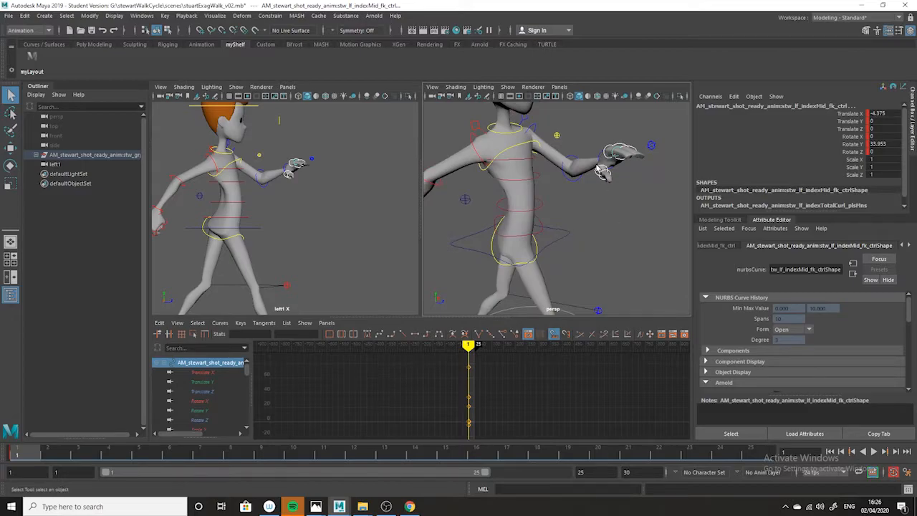
{"action": "left_click", "coordinate": [599, 169]}
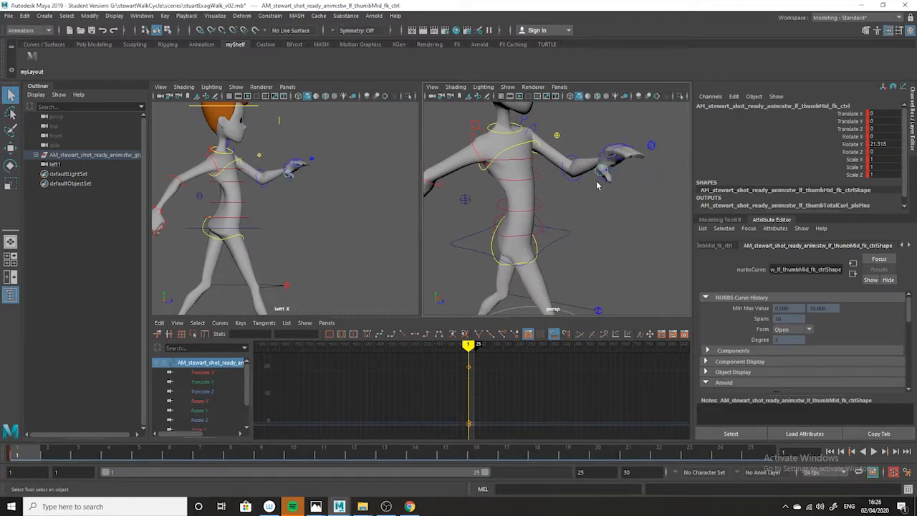
{"action": "left_click", "coordinate": [601, 179]}
{"action": "left_click_drag", "start_coordinate": [600, 179], "coordinate": [611, 188], "text": "alt"}
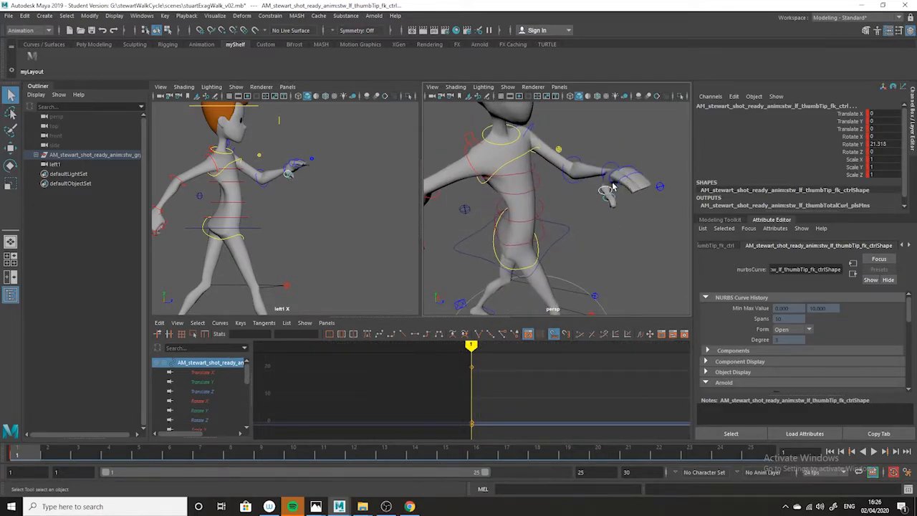
{"action": "left_click", "coordinate": [621, 184]}
{"action": "left_click", "coordinate": [621, 187]}
{"action": "left_click_drag", "start_coordinate": [614, 193], "coordinate": [612, 225], "text": "alt"}
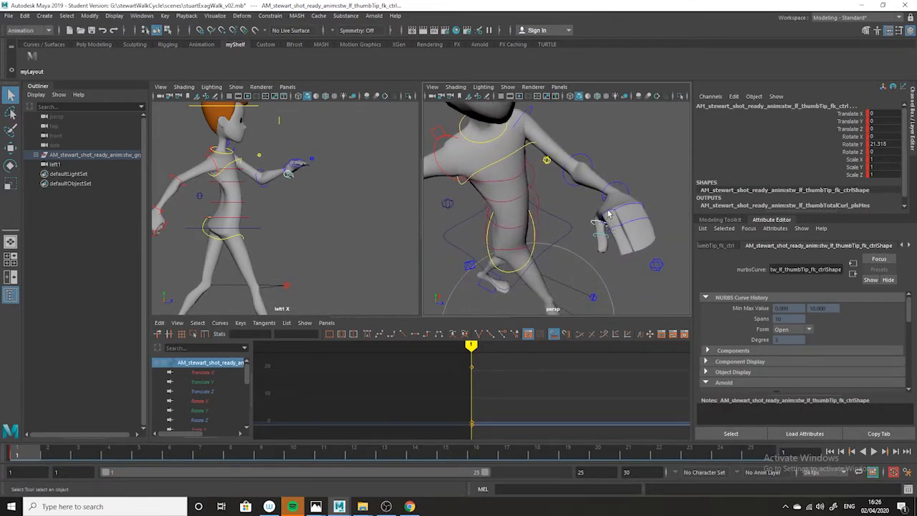
{"action": "left_click", "coordinate": [604, 244]}
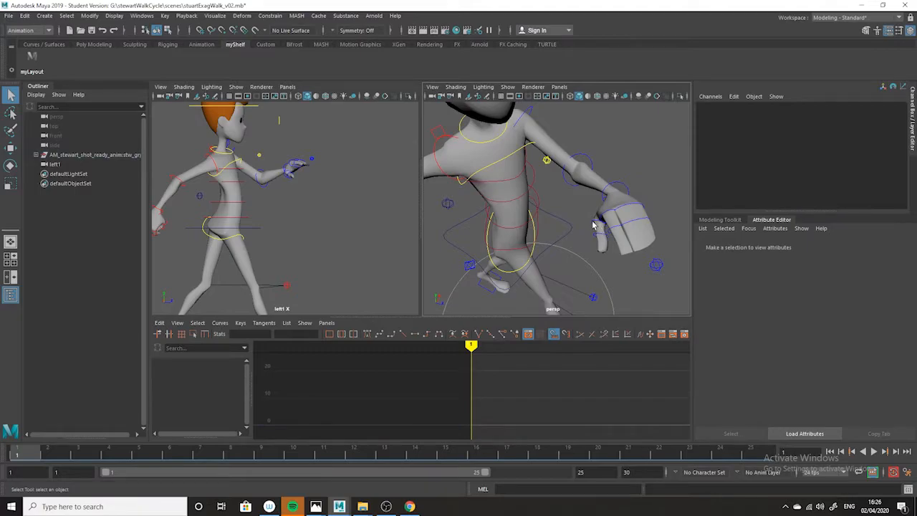
- Try to select the left thumb controls, and show only the thumb joint's Rotate Y curve at frame 4
{"action": "left_click", "coordinate": [594, 227]}
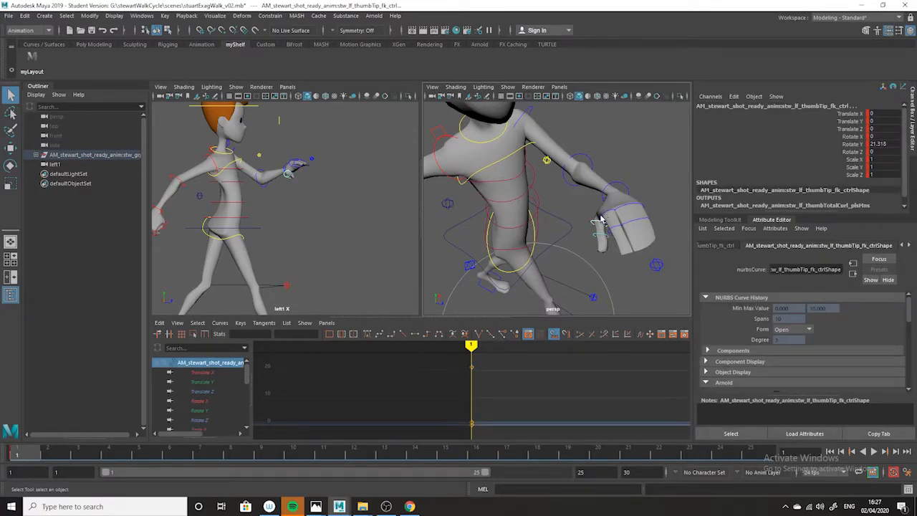
{"action": "left_click", "coordinate": [601, 218], "text": "shift"}
{"action": "left_click", "coordinate": [601, 218], "text": "shift"}
{"action": "left_click", "coordinate": [604, 270]}
{"action": "left_click_drag", "start_coordinate": [613, 267], "coordinate": [642, 274], "text": "alt"}
{"action": "left_click", "coordinate": [612, 209]}
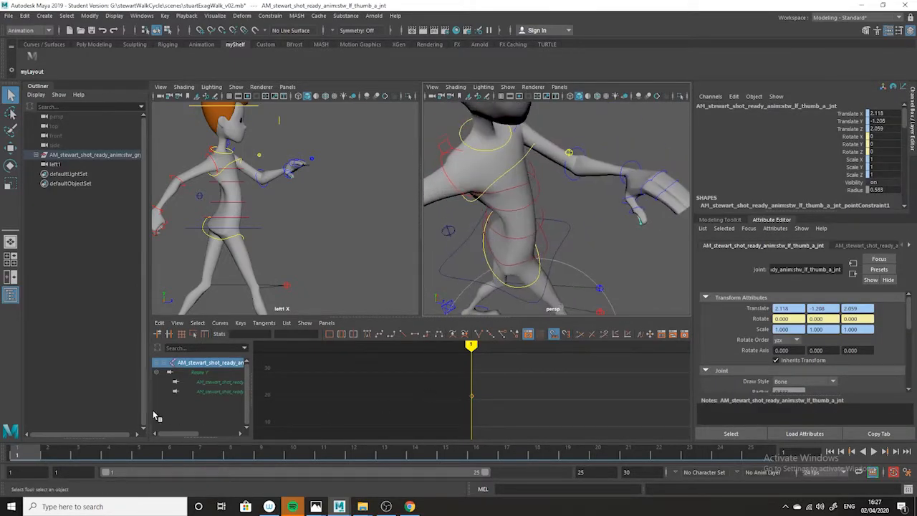
{"action": "left_click", "coordinate": [109, 451]}
{"action": "left_click", "coordinate": [206, 374]}
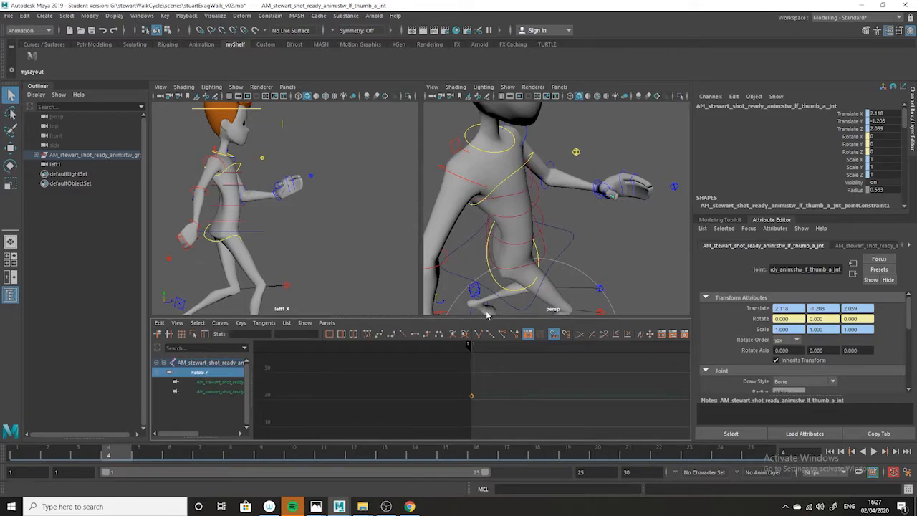
- Undo the latest selection and frame changes back to the left thumb selection at frame 1
{"action": "key", "text": "ctrl+z"}
{"action": "key", "text": "ctrl+z"}
{"action": "key", "text": "ctrl+z"}
{"action": "key", "text": "ctrl+z"}
{"action": "key", "text": "ctrl+z"}
{"action": "key", "text": "ctrl+z"}
{"action": "key", "text": "ctrl+z"}
{"action": "key", "text": "ctrl+z"}
{"action": "key", "text": "ctrl+z"}
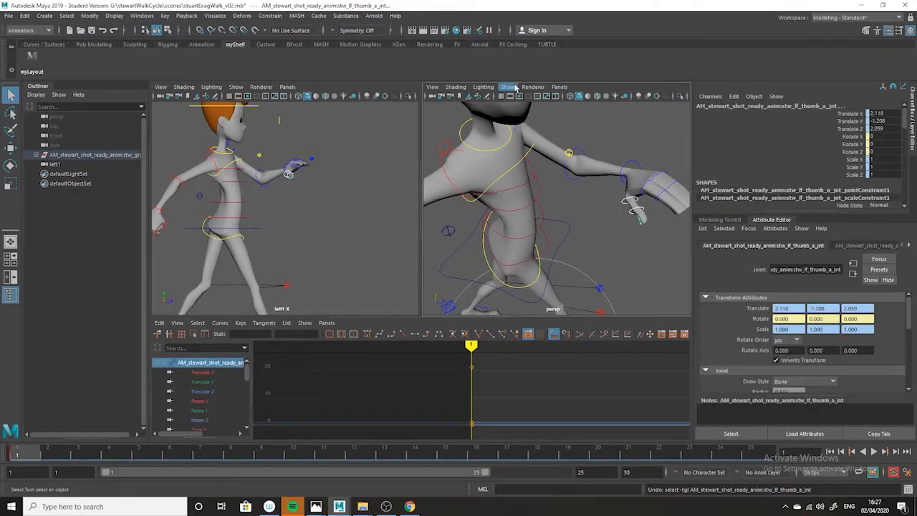
- Limit the perspective view's displayed object types to the rig's control curves and the character's meshes, leaving joints hidden
{"action": "left_click", "coordinate": [516, 87]}
{"action": "left_click", "coordinate": [539, 125]}
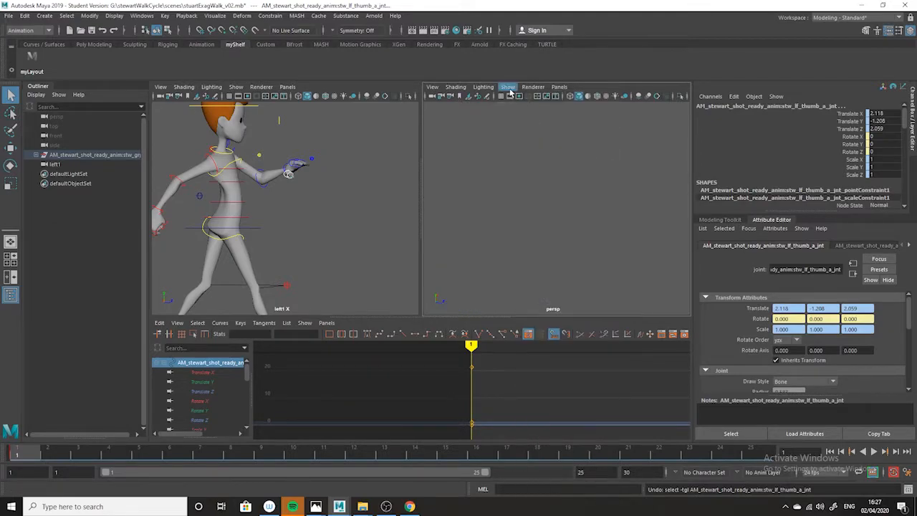
{"action": "left_click", "coordinate": [511, 91]}
{"action": "left_click", "coordinate": [546, 164]}
{"action": "left_click", "coordinate": [508, 88]}
{"action": "left_click", "coordinate": [546, 144]}
{"action": "left_click", "coordinate": [508, 87]}
{"action": "left_click", "coordinate": [566, 175]}
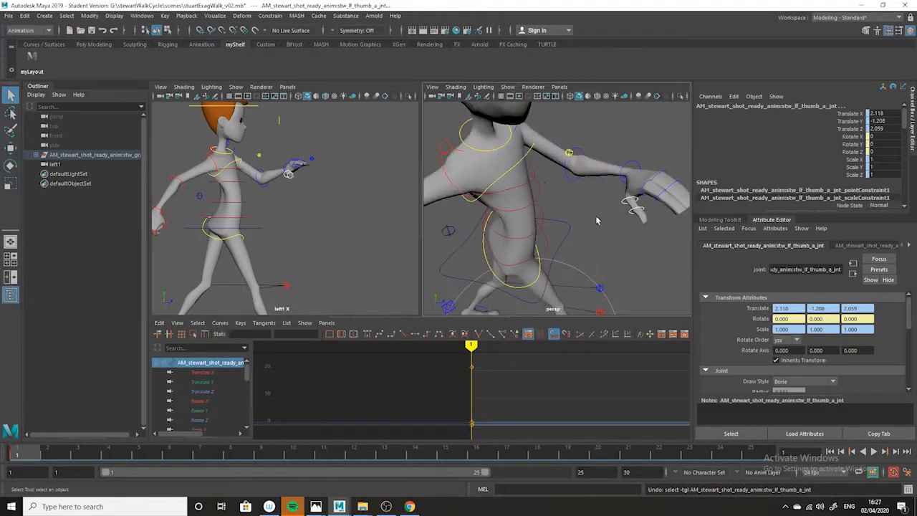
- Try to paste the copied finger keys onto the left thumb, index and pinky controls at frame 1
{"action": "left_click", "coordinate": [646, 189]}
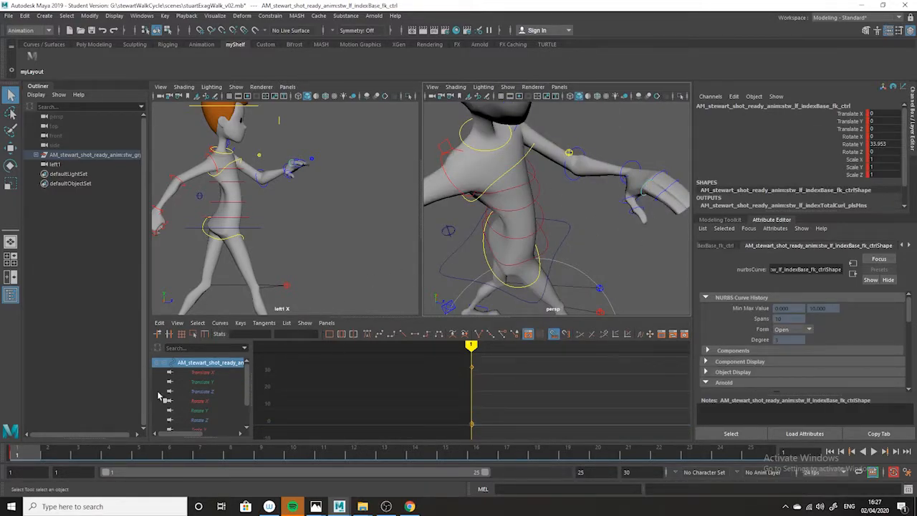
{"action": "left_click", "coordinate": [628, 205], "text": "shift"}
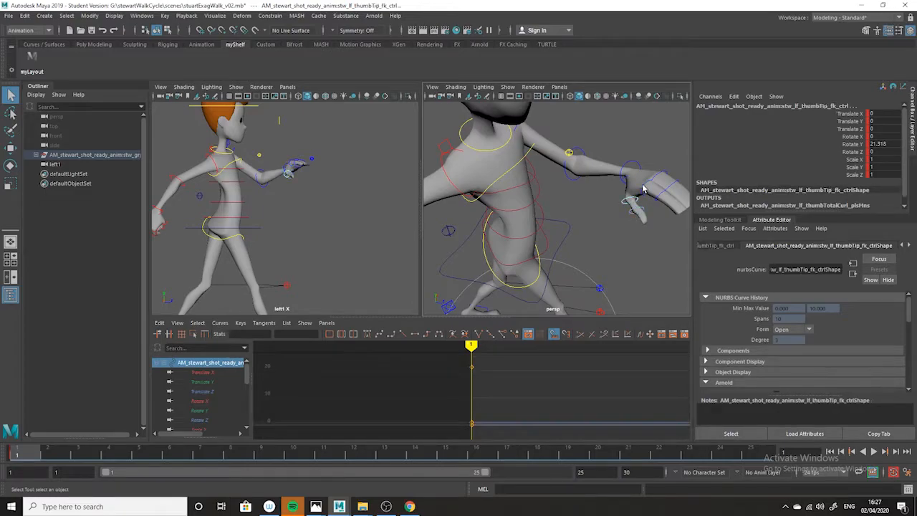
{"action": "left_click", "coordinate": [655, 201]}
{"action": "left_click", "coordinate": [661, 180]}
{"action": "left_click", "coordinate": [671, 188]}
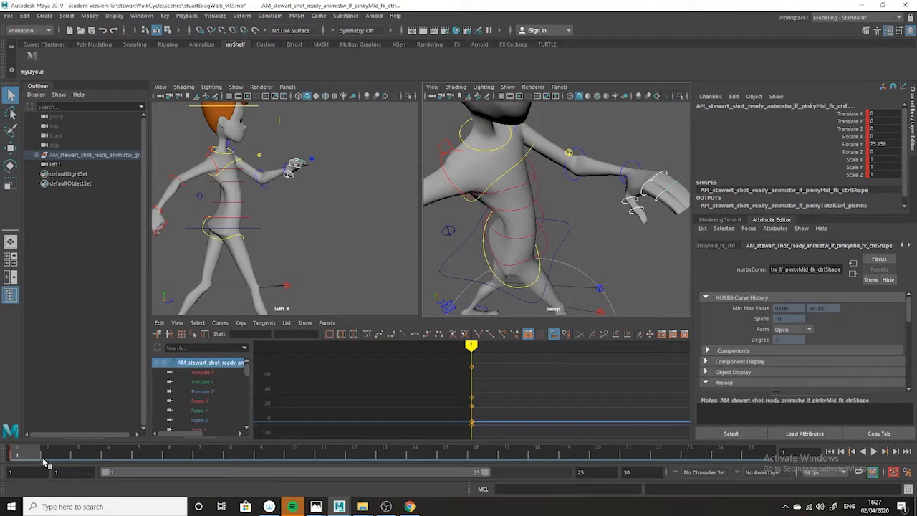
{"action": "right_click", "coordinate": [19, 458]}
{"action": "mouse_move", "coordinate": [75, 315]}
{"action": "left_click", "coordinate": [149, 323]}
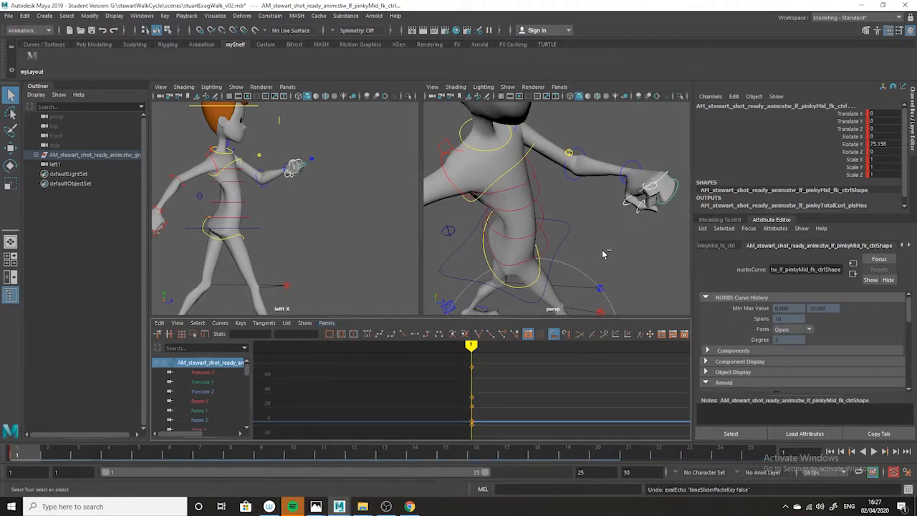
- Try setting Rotate Y to 0 on the left hand's thumb, index and pinky controls
{"action": "left_click", "coordinate": [647, 254]}
{"action": "key", "text": "ctrl+z"}
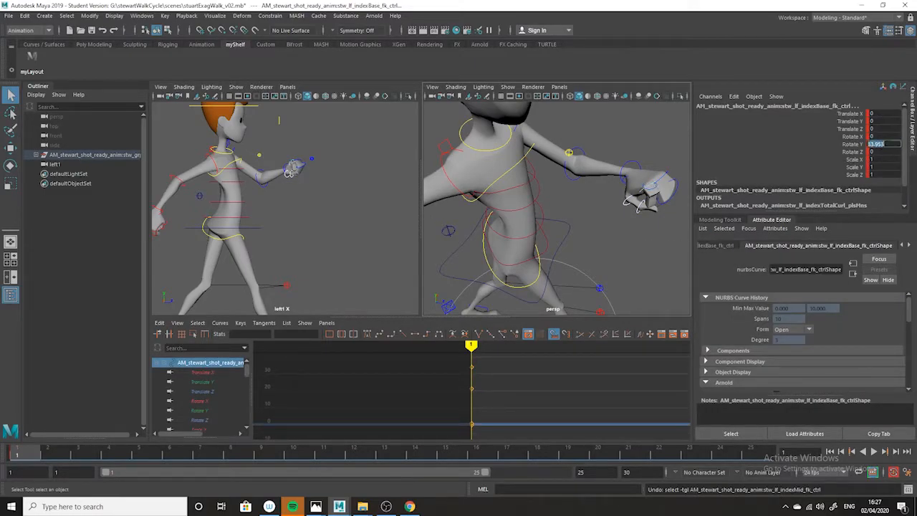
{"action": "type", "text": "0"}
{"action": "key", "text": "Return"}
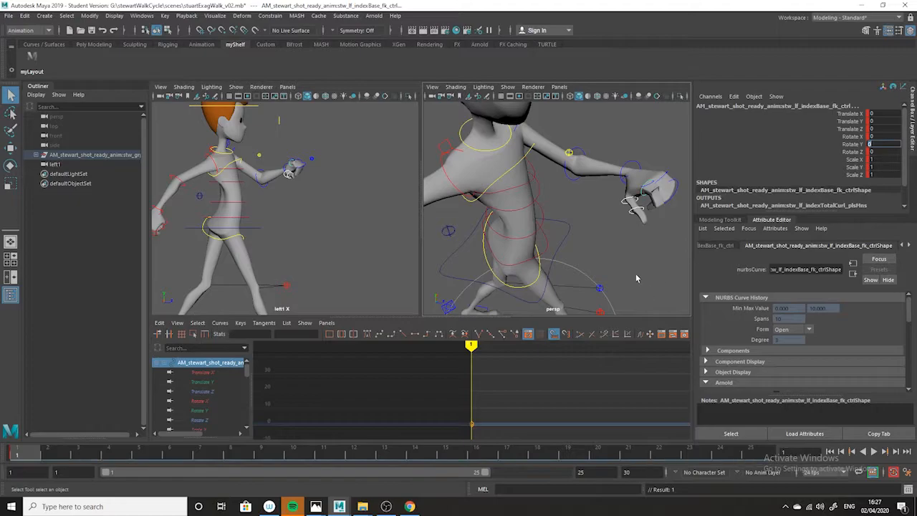
{"action": "left_click", "coordinate": [645, 281]}
{"action": "left_click_drag", "start_coordinate": [665, 212], "coordinate": [639, 211], "text": "alt"}
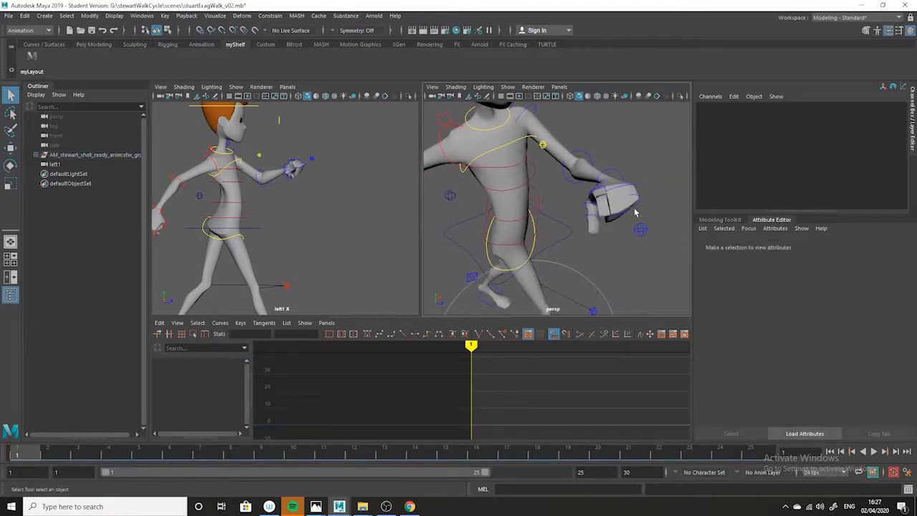
{"action": "left_click", "coordinate": [635, 210]}
{"action": "type", "text": "0"}
{"action": "key", "text": "Return"}
{"action": "left_click_drag", "start_coordinate": [631, 215], "coordinate": [624, 184], "text": "alt"}
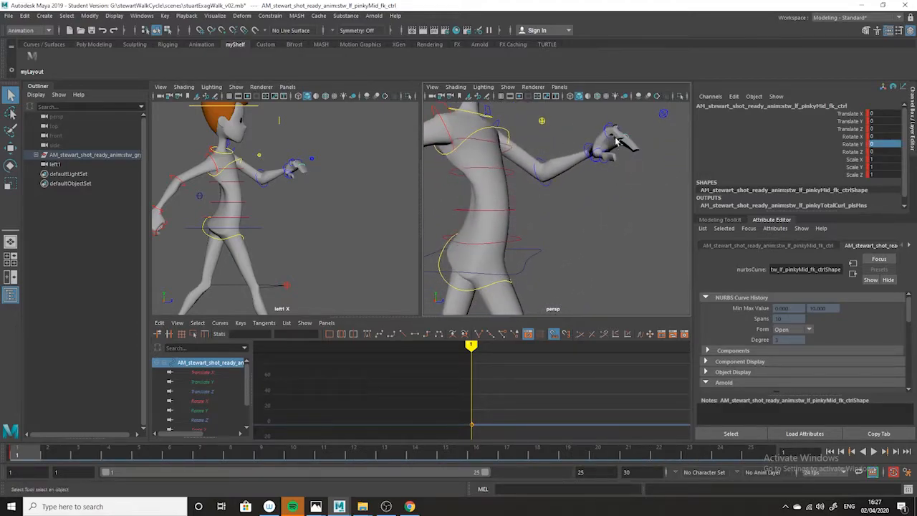
- Undo the recent left-hand edits, including the zeroed rotations and the keys pasted onto the finger controls
{"action": "key", "text": "ctrl+z"}
{"action": "key", "text": "ctrl+z"}
{"action": "key", "text": "ctrl+z"}
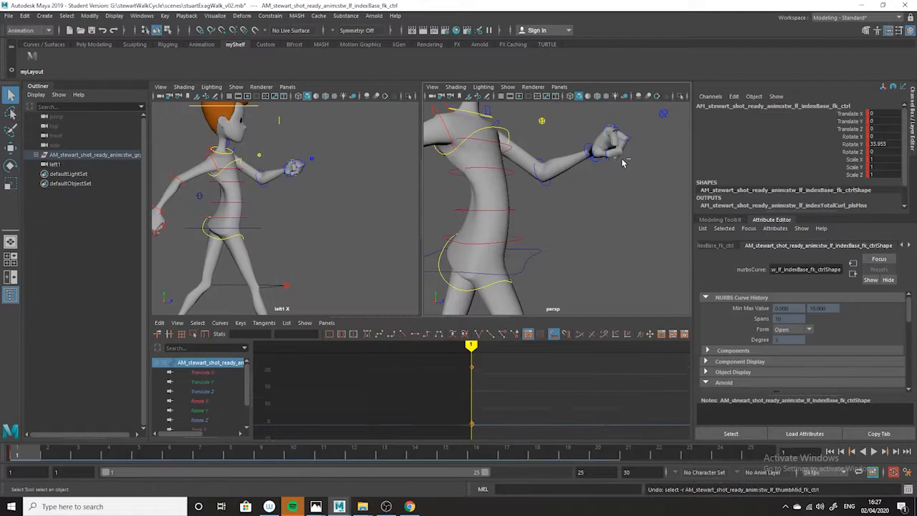
{"action": "key", "text": "ctrl+z"}
{"action": "key", "text": "ctrl+z"}
{"action": "key", "text": "ctrl+z"}
{"action": "key", "text": "ctrl+z"}
{"action": "key", "text": "ctrl+z"}
{"action": "key", "text": "ctrl+z"}
{"action": "left_click_drag", "start_coordinate": [635, 188], "coordinate": [613, 219], "text": "alt"}
{"action": "key", "text": "ctrl+z"}
{"action": "key", "text": "ctrl+z"}
{"action": "key", "text": "ctrl+z"}
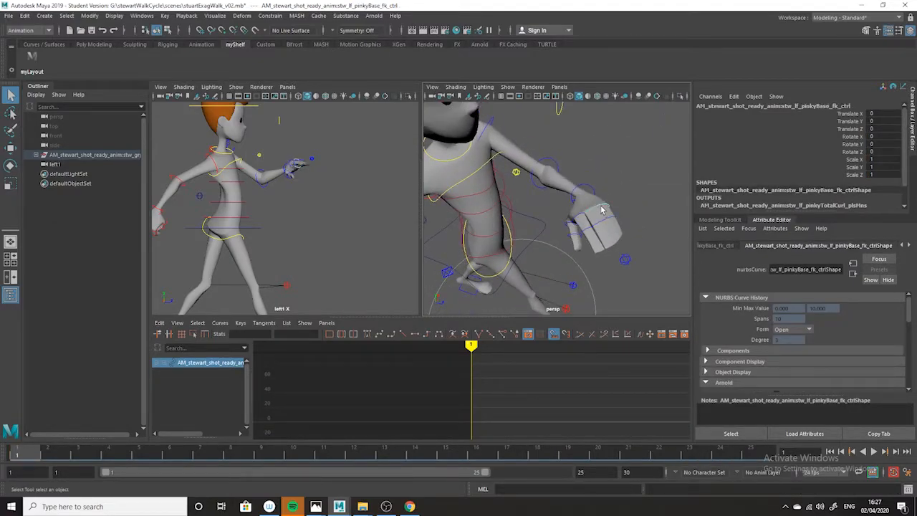
- Rotate the left hand's index and pinky base and mid controls together to curl the fingers into a loose fist
{"action": "left_click", "coordinate": [587, 232], "text": "shift"}
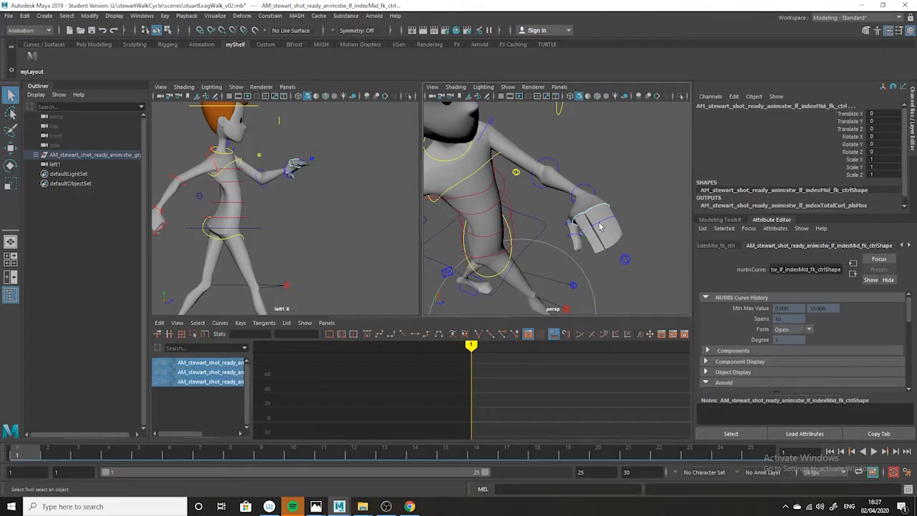
{"action": "left_click", "coordinate": [603, 223], "text": "shift"}
{"action": "left_click", "coordinate": [11, 166]}
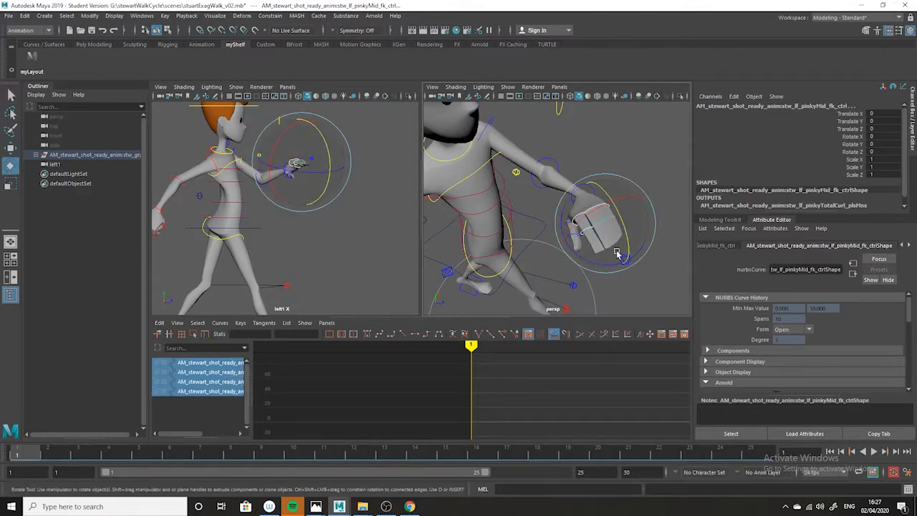
{"action": "left_click_drag", "start_coordinate": [627, 214], "coordinate": [631, 258]}
{"action": "left_click_drag", "start_coordinate": [607, 289], "coordinate": [623, 260], "text": "alt"}
{"action": "left_click", "coordinate": [623, 261]}
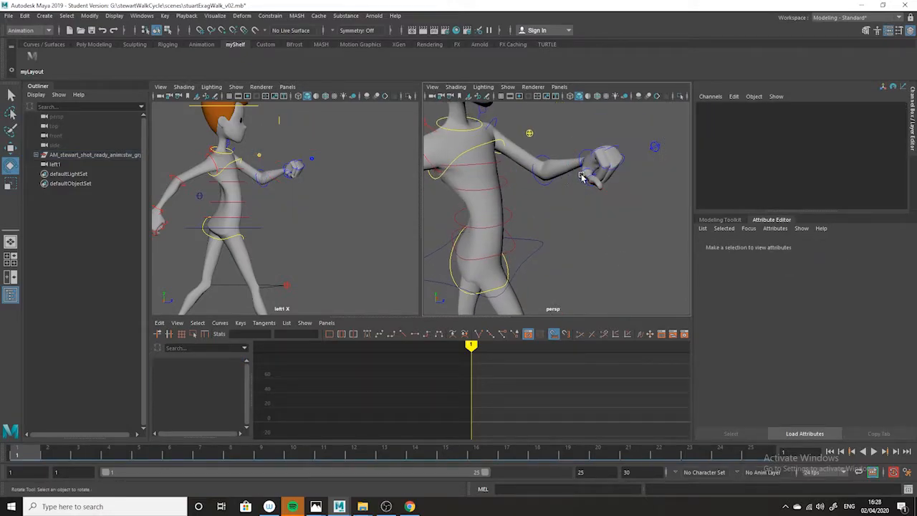
- Rotate the left thumb's mid and tip controls together to about 8.3 in Rotate Y
{"action": "left_click", "coordinate": [582, 179]}
{"action": "left_click", "coordinate": [11, 95]}
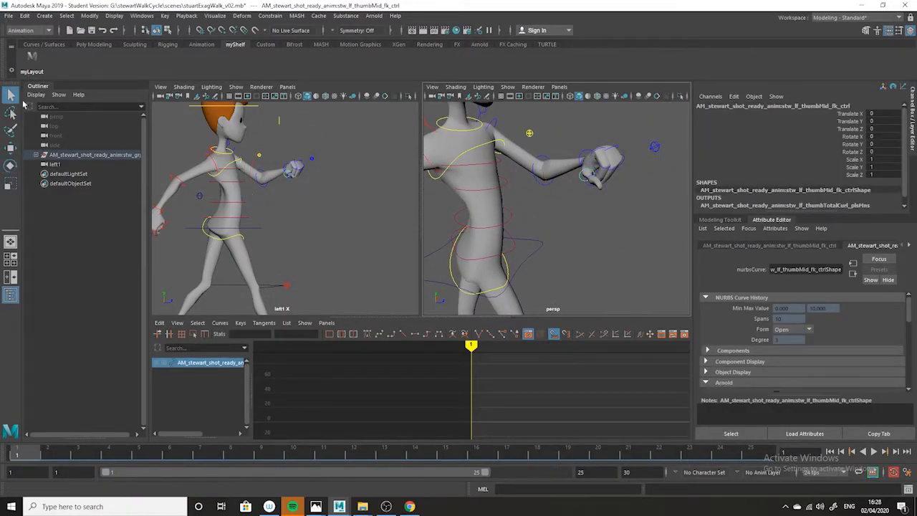
{"action": "left_click", "coordinate": [588, 190], "text": "shift"}
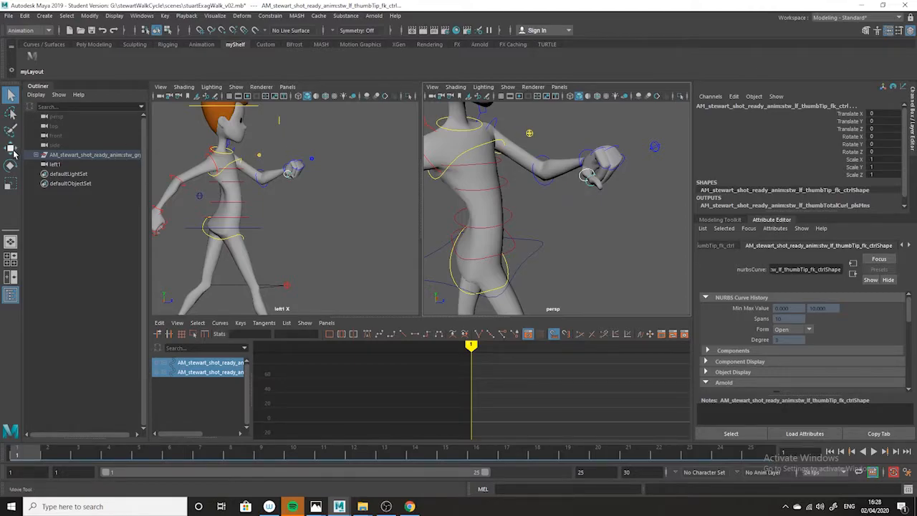
{"action": "left_click", "coordinate": [11, 167]}
{"action": "left_click_drag", "start_coordinate": [570, 213], "coordinate": [544, 272]}
- Scrub the walk to frame 24 and examine the full body and hand poses from several angles
{"action": "scroll", "coordinate": [597, 270], "scroll_direction": "down", "scroll_amount": 6}
{"action": "left_click_drag", "start_coordinate": [383, 454], "coordinate": [720, 453]}
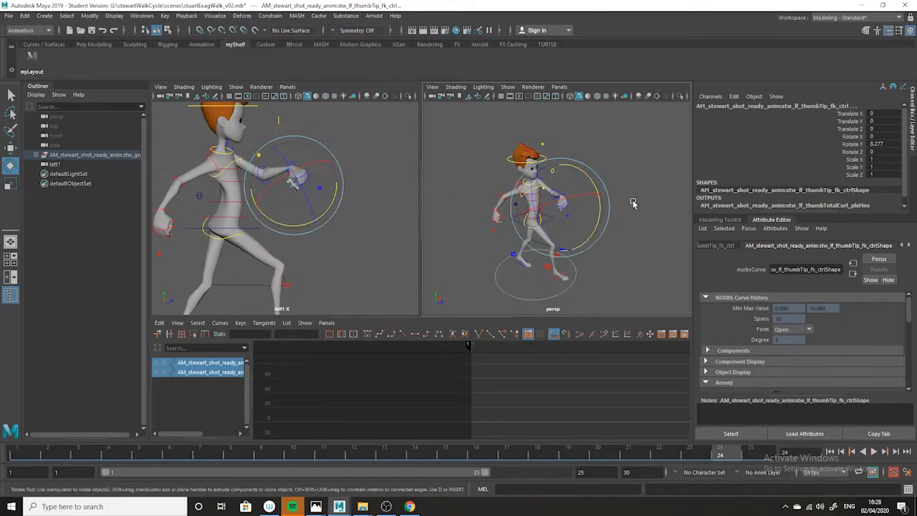
{"action": "left_click", "coordinate": [614, 268]}
{"action": "left_click_drag", "start_coordinate": [614, 268], "coordinate": [578, 205], "text": "alt"}
{"action": "scroll", "coordinate": [501, 226], "scroll_direction": "up", "scroll_amount": 5}
{"action": "middle_click_drag", "start_coordinate": [575, 278], "coordinate": [583, 217], "text": "alt"}
{"action": "scroll", "coordinate": [551, 258], "scroll_direction": "down", "scroll_amount": 2}
{"action": "left_click_drag", "start_coordinate": [551, 259], "coordinate": [558, 288], "text": "alt"}
{"action": "left_click_drag", "start_coordinate": [613, 277], "coordinate": [539, 137], "text": "alt"}
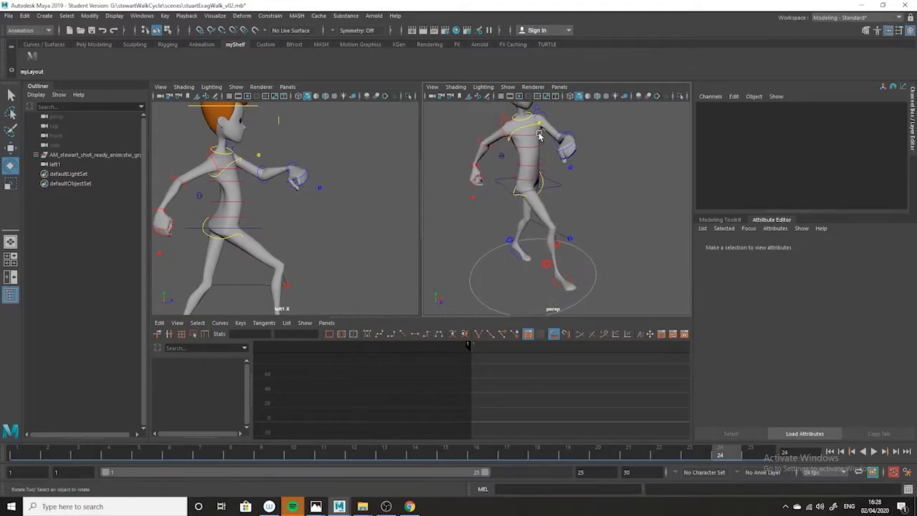
- Key the spine's shoulder control at frame 25, and copy that key to frame 1
{"action": "left_click", "coordinate": [526, 129]}
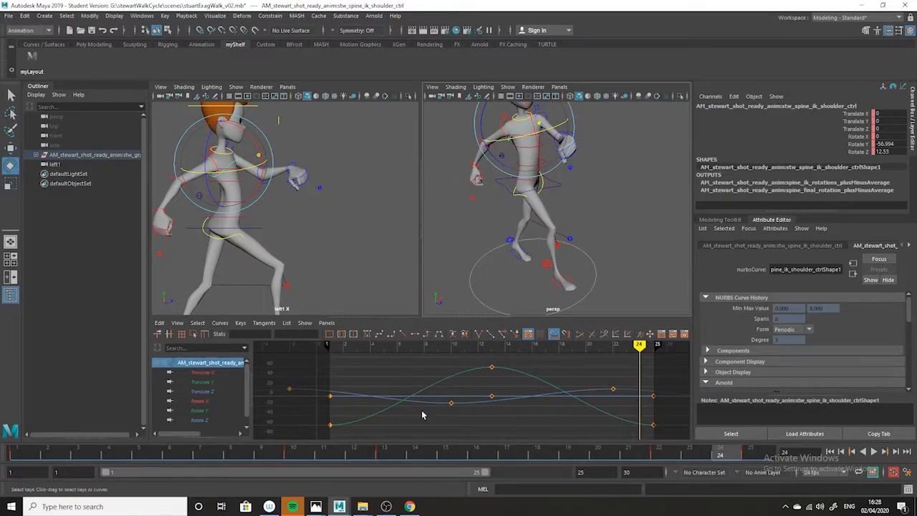
{"action": "scroll", "coordinate": [470, 430], "scroll_direction": "down", "scroll_amount": 5}
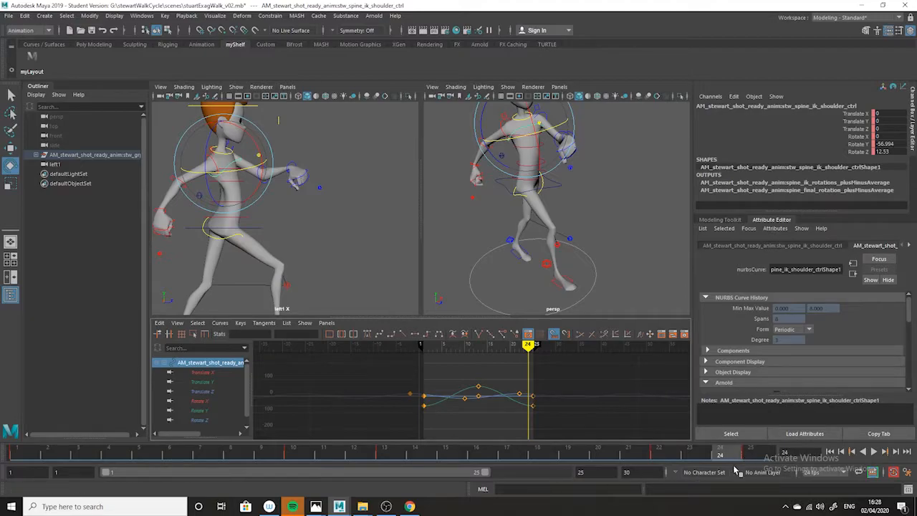
{"action": "left_click", "coordinate": [765, 457]}
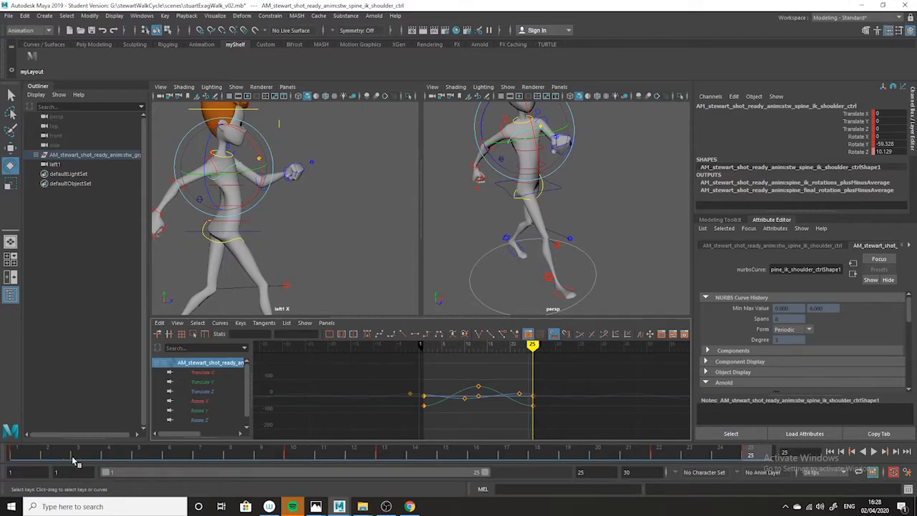
{"action": "right_click", "coordinate": [752, 462]}
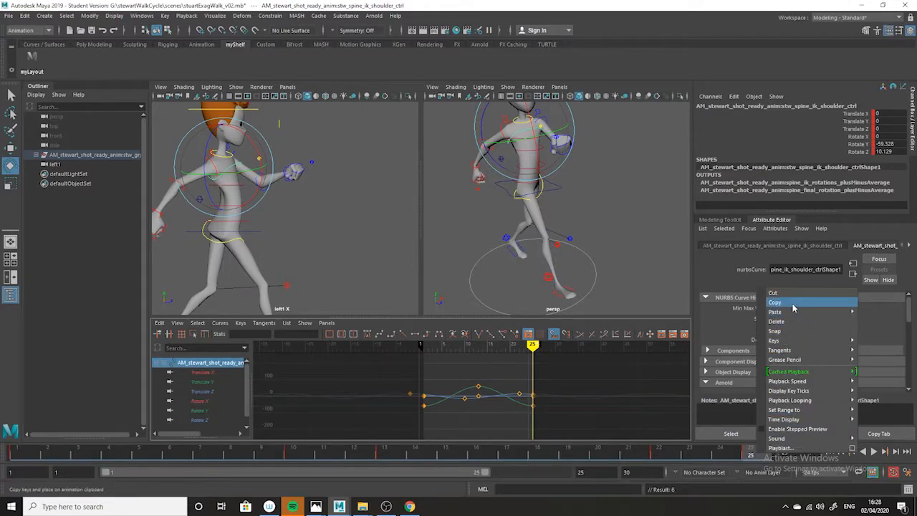
{"action": "left_click", "coordinate": [775, 303]}
{"action": "left_click", "coordinate": [19, 456]}
{"action": "right_click", "coordinate": [20, 456]}
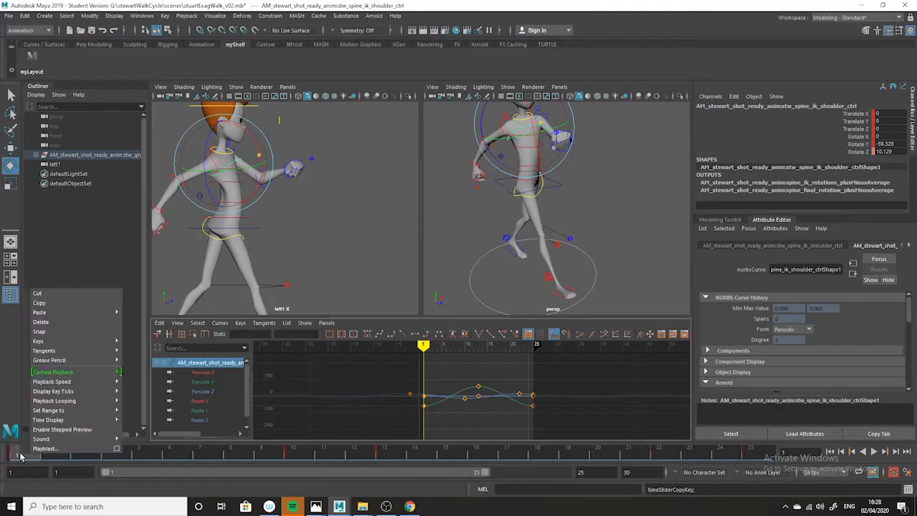
{"action": "mouse_move", "coordinate": [64, 313]}
{"action": "left_click", "coordinate": [159, 324]}
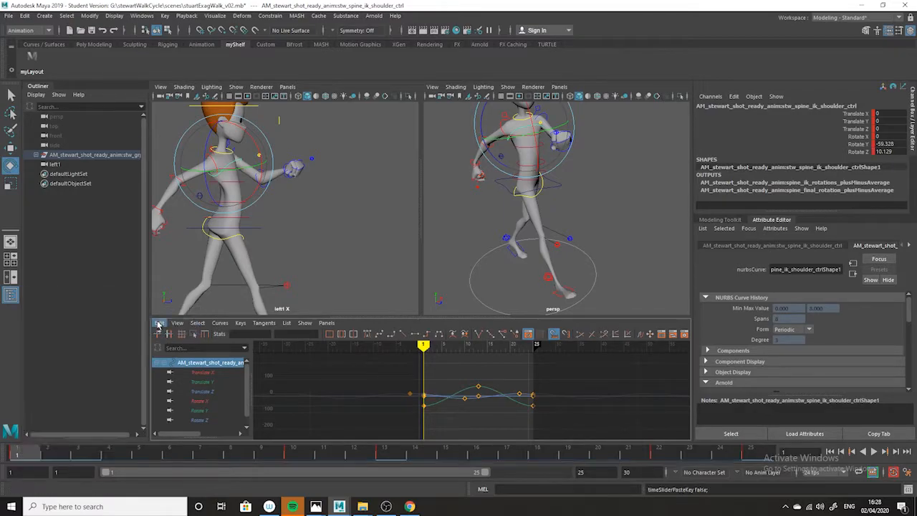
- Delete the shoulder control's Rotate Z key at frame -2, and play back the walk cycle
{"action": "left_click_drag", "start_coordinate": [408, 408], "coordinate": [414, 419]}
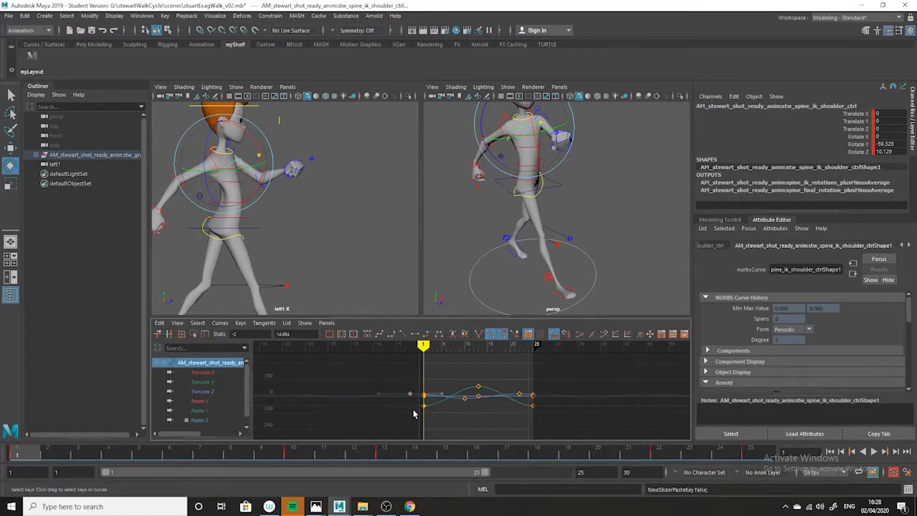
{"action": "key", "text": "Delete"}
{"action": "right_click_drag", "start_coordinate": [531, 430], "coordinate": [524, 407], "text": "alt+shift"}
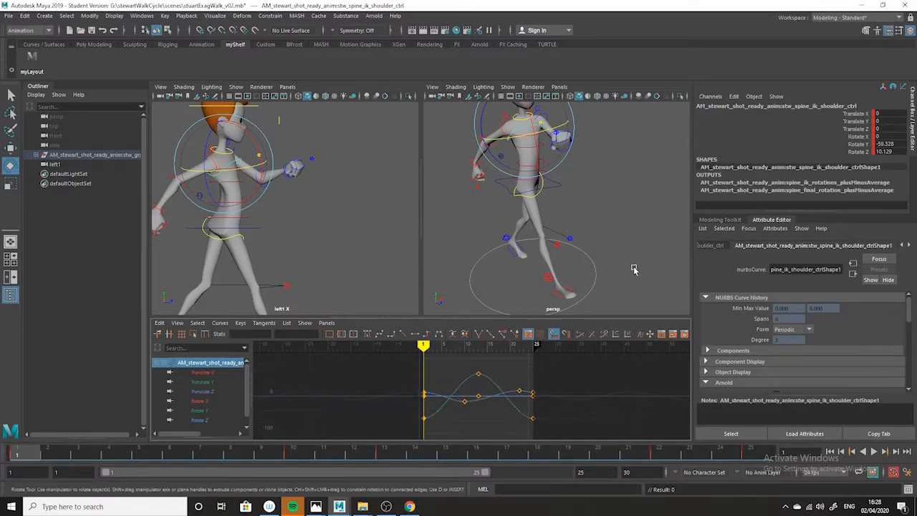
{"action": "middle_click_drag", "start_coordinate": [577, 184], "coordinate": [576, 213], "text": "alt+shift"}
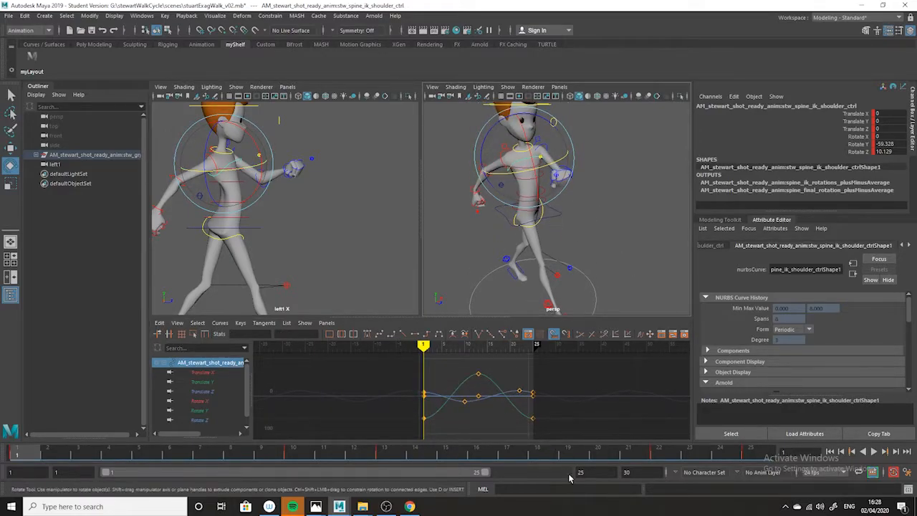
{"action": "key", "text": "alt+v"}
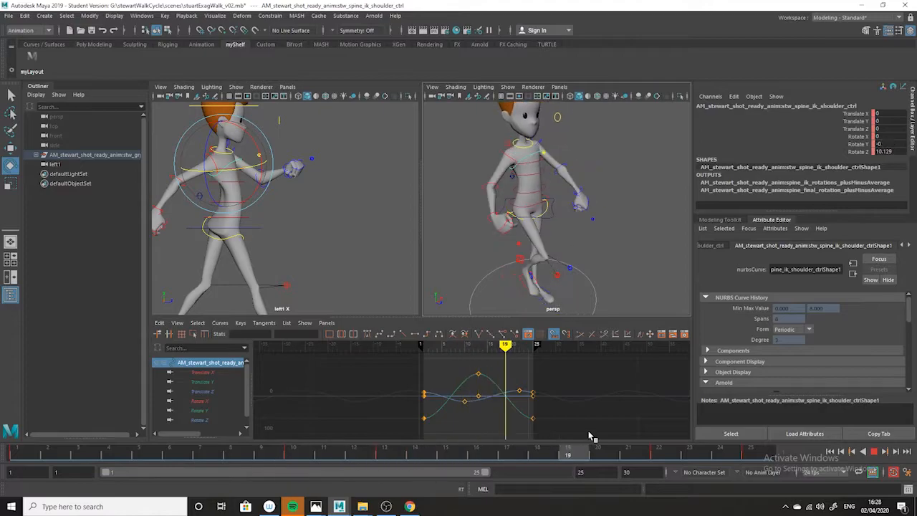
{"action": "left_click_drag", "start_coordinate": [588, 432], "coordinate": [2, 371]}
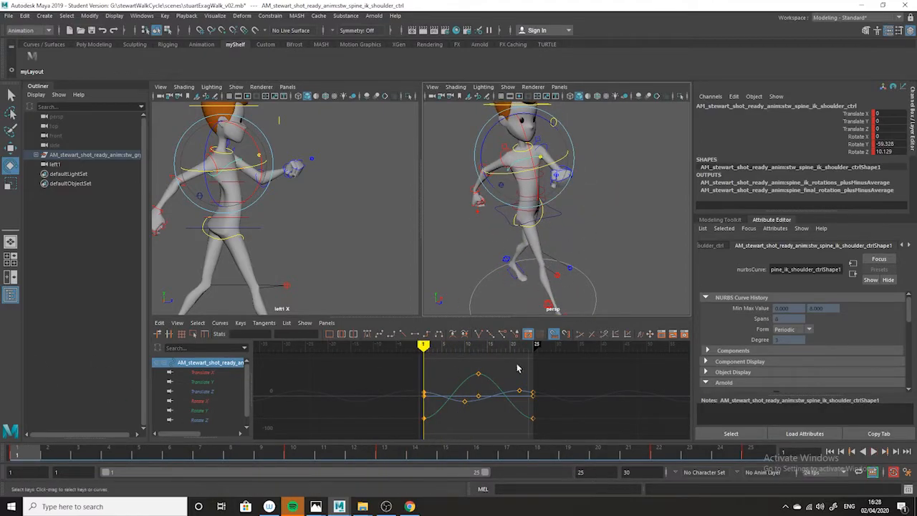
- Isolate the shoulder control's Rotate Z curve and inspect its keys across the cycle
{"action": "left_click", "coordinate": [221, 383]}
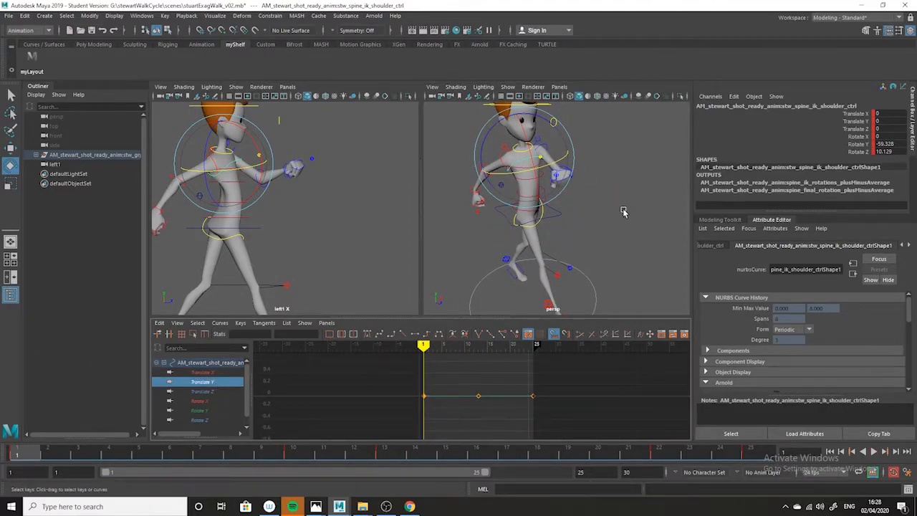
{"action": "left_click", "coordinate": [201, 420]}
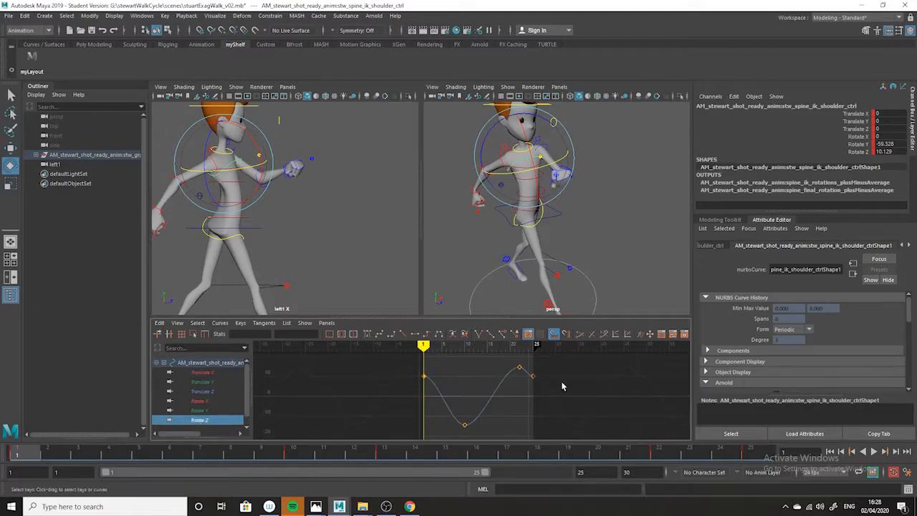
{"action": "left_click", "coordinate": [533, 375]}
{"action": "left_click_drag", "start_coordinate": [570, 369], "coordinate": [562, 389]}
{"action": "left_click_drag", "start_coordinate": [448, 387], "coordinate": [463, 379]}
{"action": "key", "text": "f"}
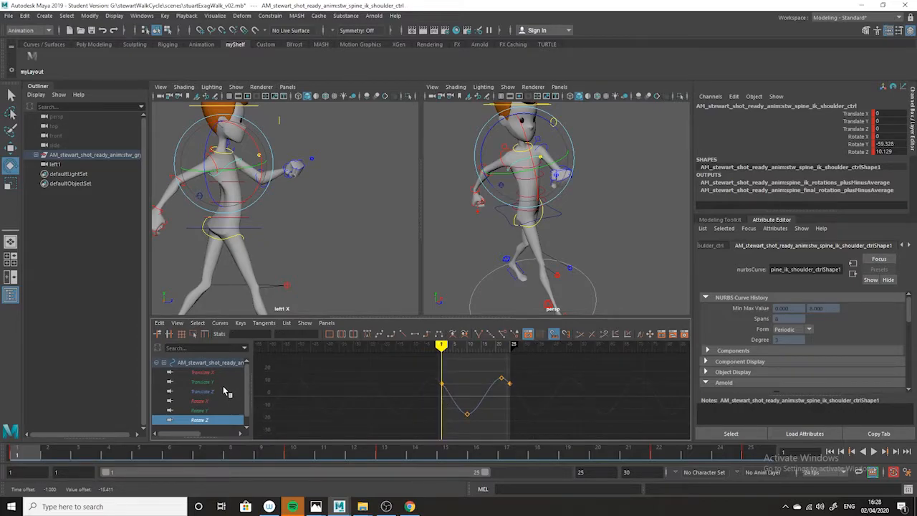
- Set both pre and post infinity to Cycle on the IK shoulder control's Rotate Y curve
{"action": "left_click", "coordinate": [205, 410]}
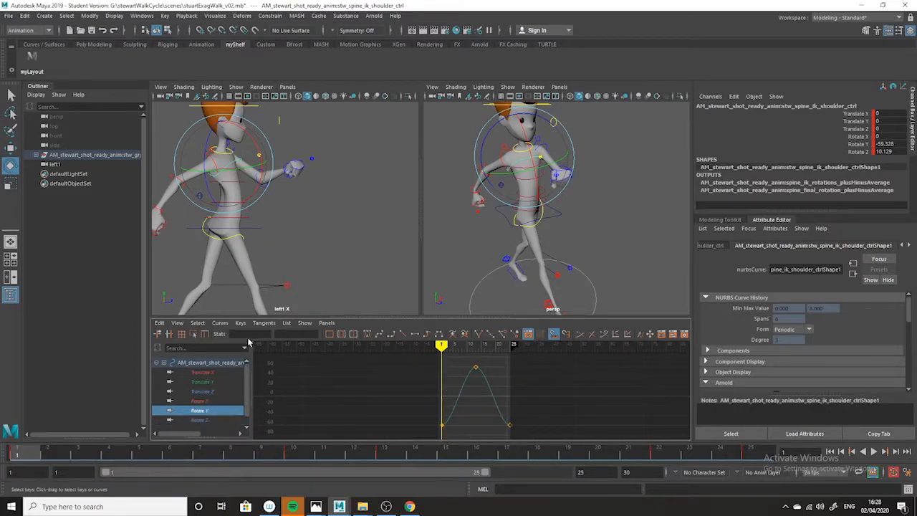
{"action": "left_click", "coordinate": [220, 322]}
{"action": "mouse_move", "coordinate": [301, 89]}
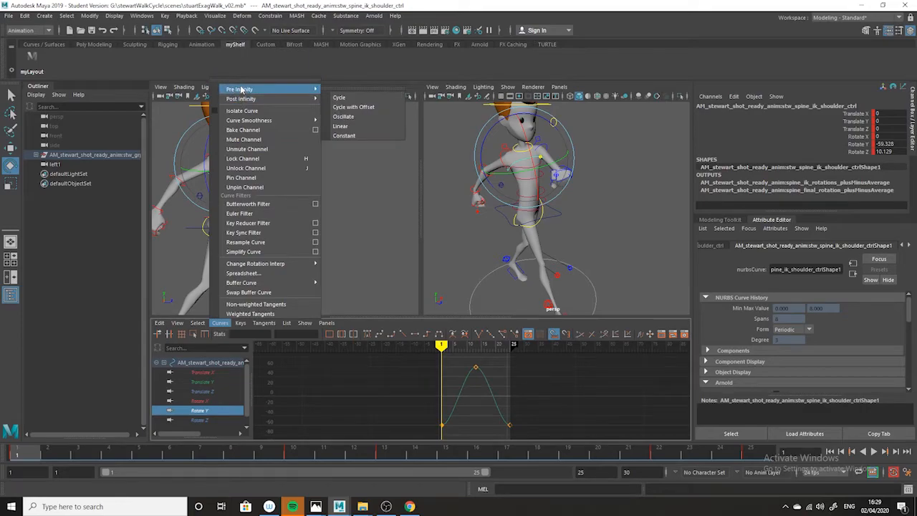
{"action": "left_click", "coordinate": [366, 102]}
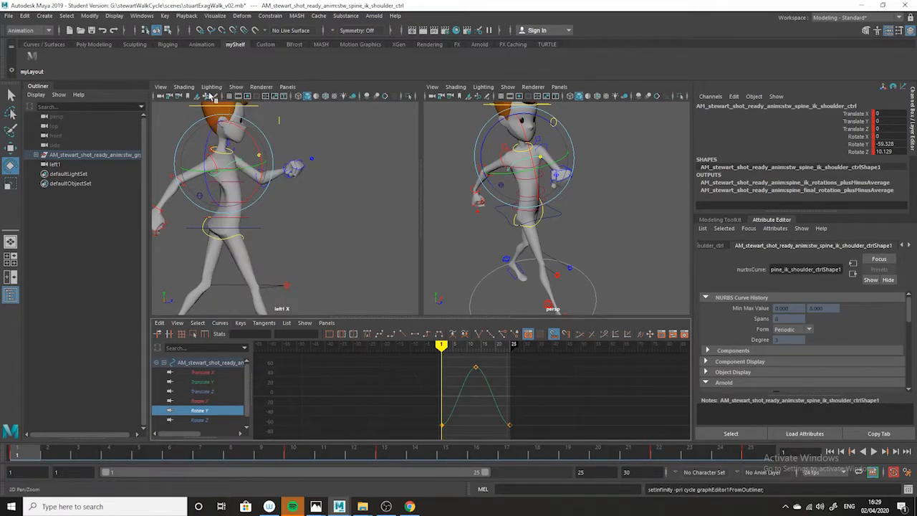
{"action": "left_click", "coordinate": [220, 324]}
{"action": "mouse_move", "coordinate": [271, 99]}
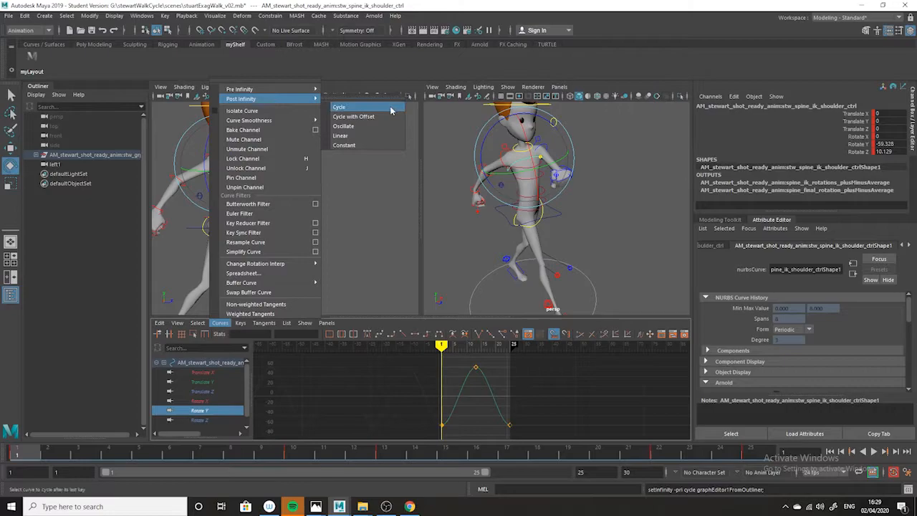
{"action": "left_click", "coordinate": [366, 109]}
- Try to move the first Rotate Y key of the IK shoulder control, and undo the move
{"action": "left_click", "coordinate": [608, 189]}
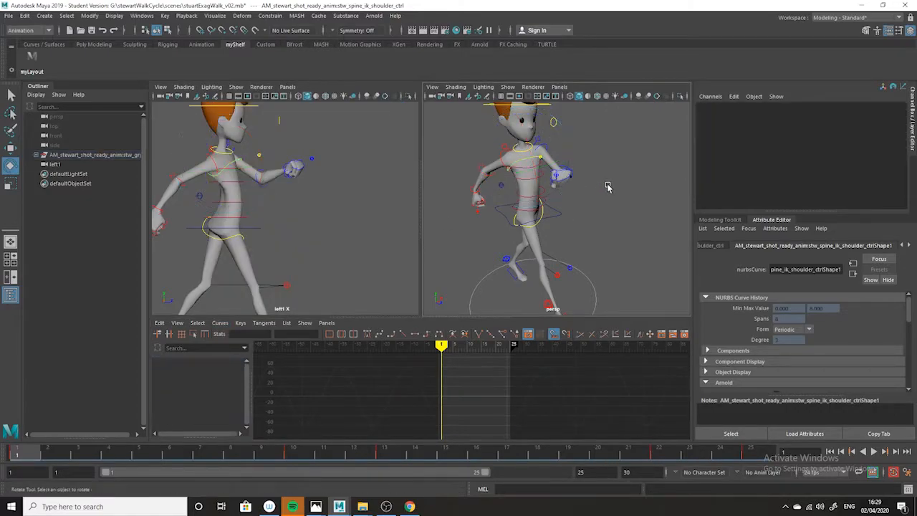
{"action": "left_click", "coordinate": [537, 176]}
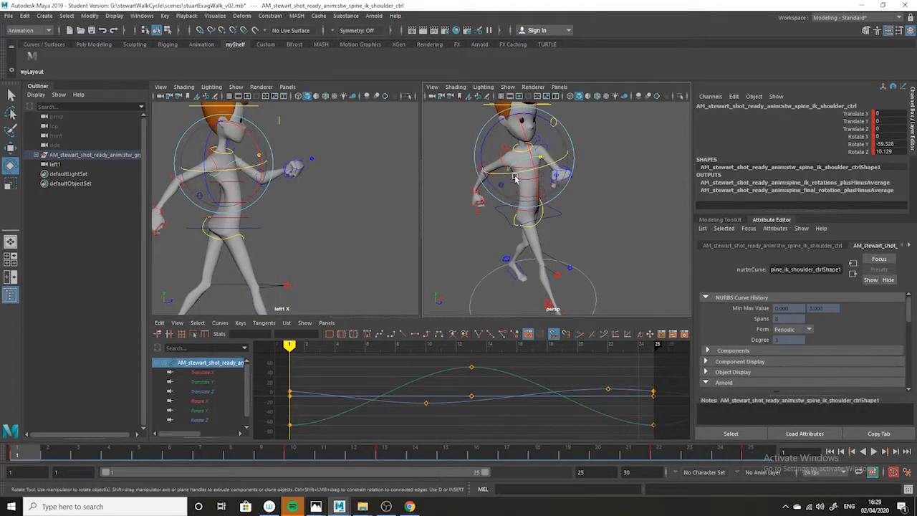
{"action": "left_click", "coordinate": [209, 411]}
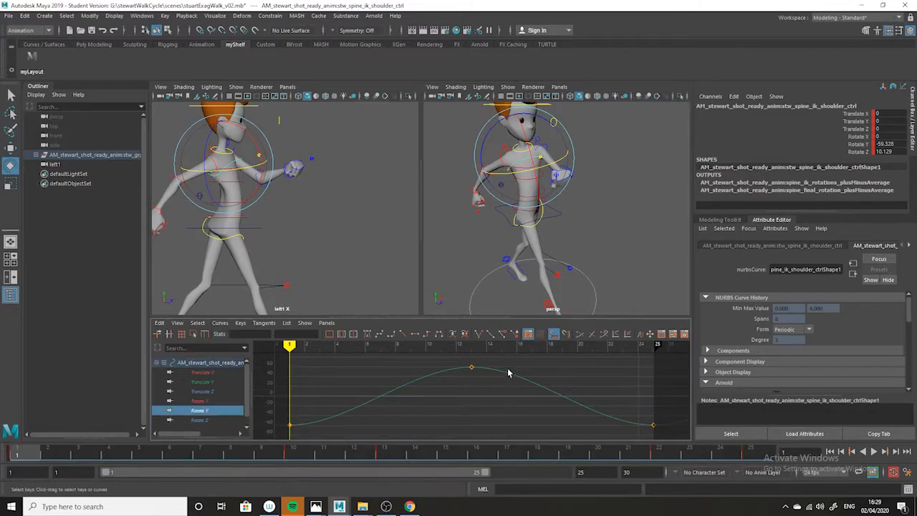
{"action": "left_click_drag", "start_coordinate": [301, 409], "coordinate": [285, 428]}
{"action": "middle_click_drag", "start_coordinate": [297, 409], "coordinate": [296, 405], "text": "shift"}
{"action": "key", "text": "ctrl+z"}
- Try to shift the frame 10 key on the IK shoulder control's Rotate Z curve, and undo the edit
{"action": "left_click", "coordinate": [204, 420]}
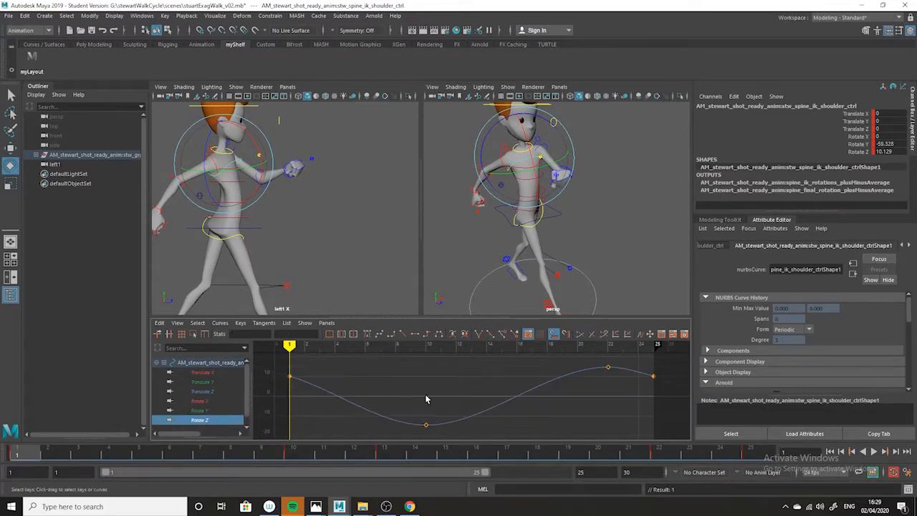
{"action": "key", "text": "f"}
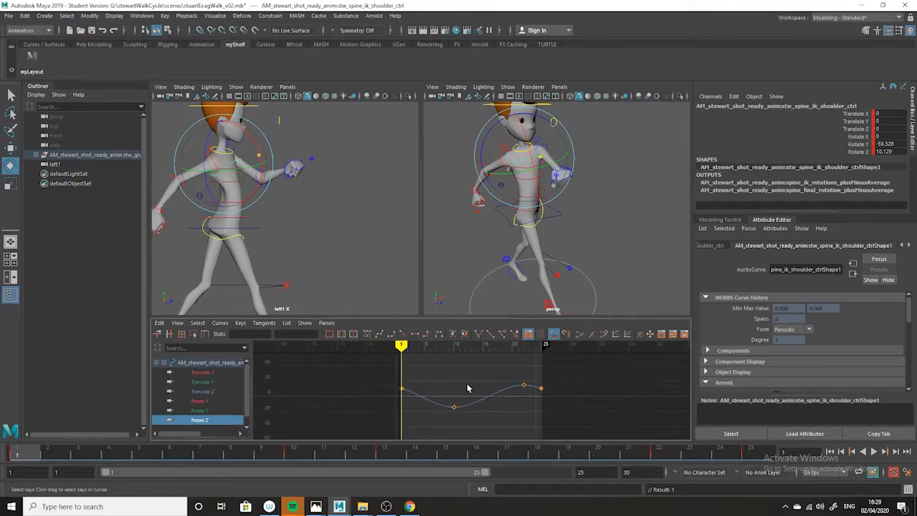
{"action": "left_click_drag", "start_coordinate": [469, 387], "coordinate": [449, 433]}
{"action": "mouse_move", "coordinate": [449, 433]}
{"action": "middle_mouse_down", "text": "shift"}
{"action": "mouse_move", "coordinate": [448, 415]}
{"action": "mouse_move", "coordinate": [455, 446]}
{"action": "mouse_move", "coordinate": [456, 434]}
{"action": "middle_mouse_up", "text": "shift"}
{"action": "left_click", "coordinate": [524, 412]}
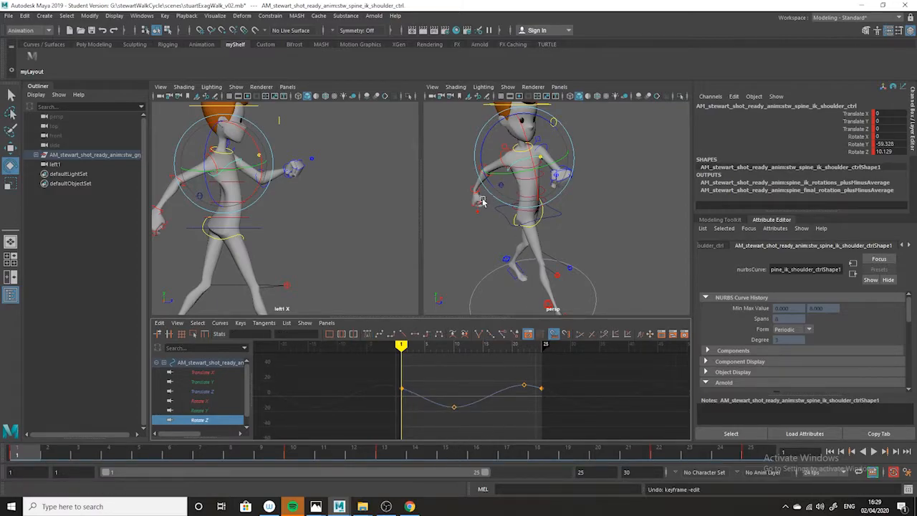
- Copy the IK shoulder control's keys across frames 1 to 25
{"action": "left_click", "coordinate": [554, 200]}
{"action": "left_click", "coordinate": [528, 157]}
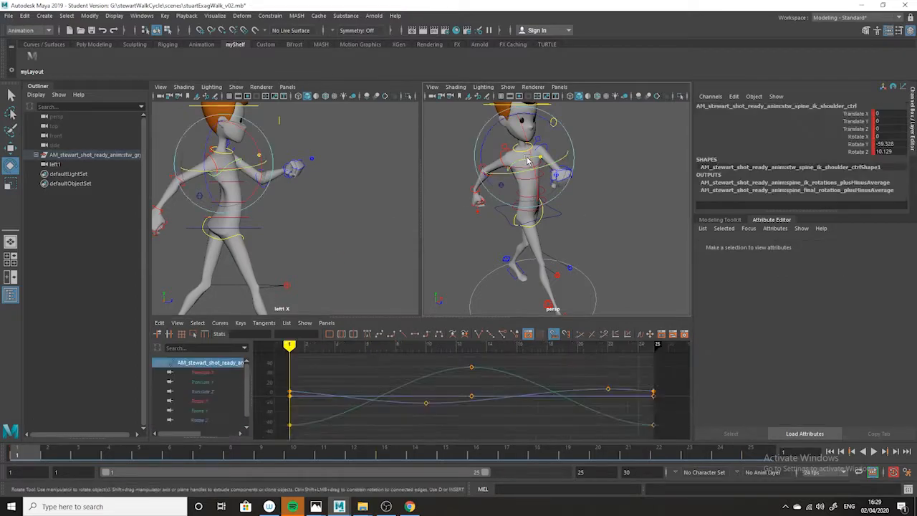
{"action": "scroll", "coordinate": [547, 413], "scroll_direction": "down", "scroll_amount": 3}
{"action": "right_click_drag", "start_coordinate": [523, 418], "coordinate": [521, 395], "text": "alt+shift"}
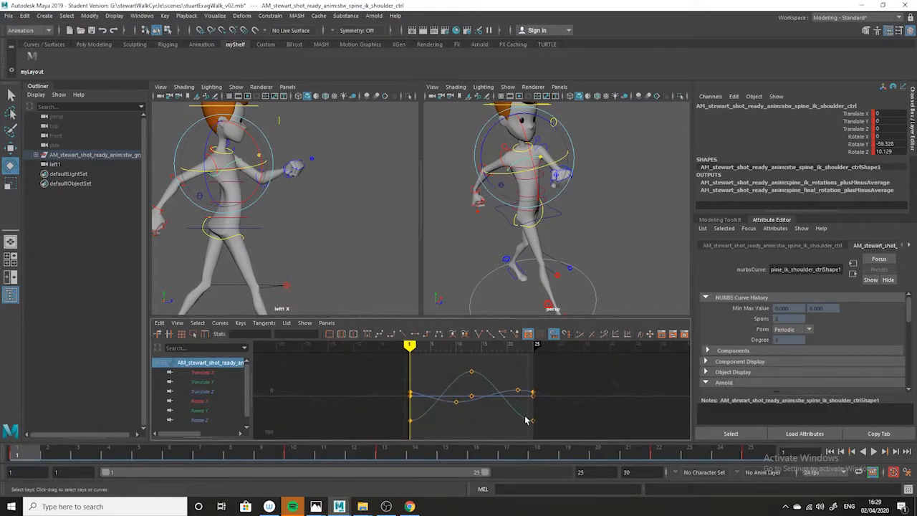
{"action": "left_click_drag", "start_coordinate": [30, 460], "coordinate": [775, 459], "text": "shift"}
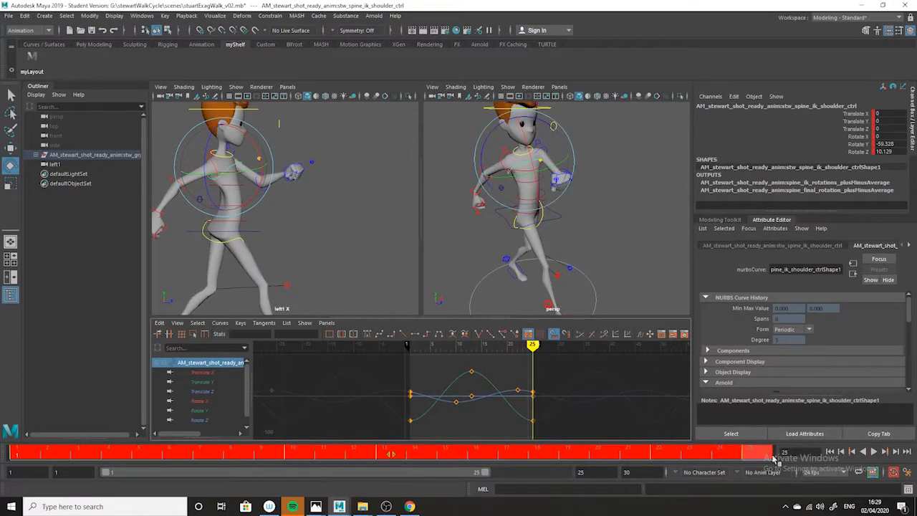
{"action": "right_click", "coordinate": [662, 456]}
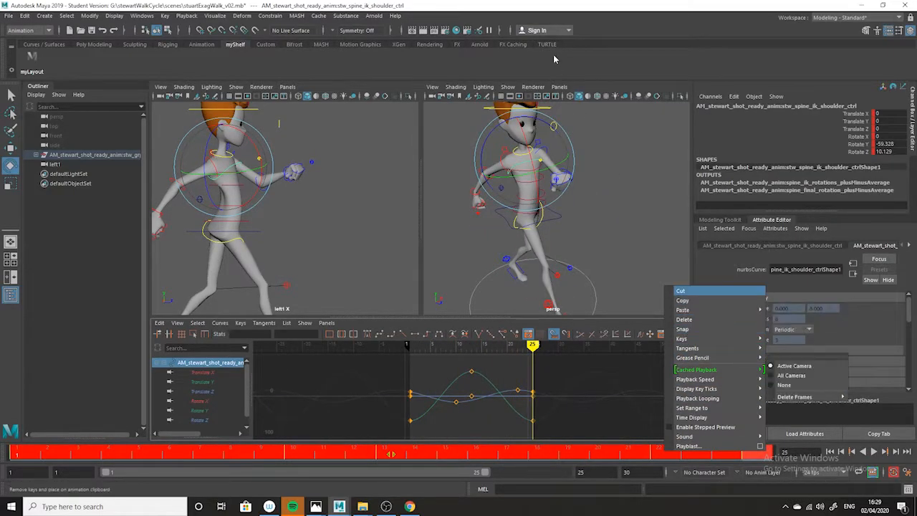
{"action": "left_click", "coordinate": [689, 302]}
- Paste the copied keys onto the spine's FK shoulder control at frame 1
{"action": "left_click", "coordinate": [610, 161]}
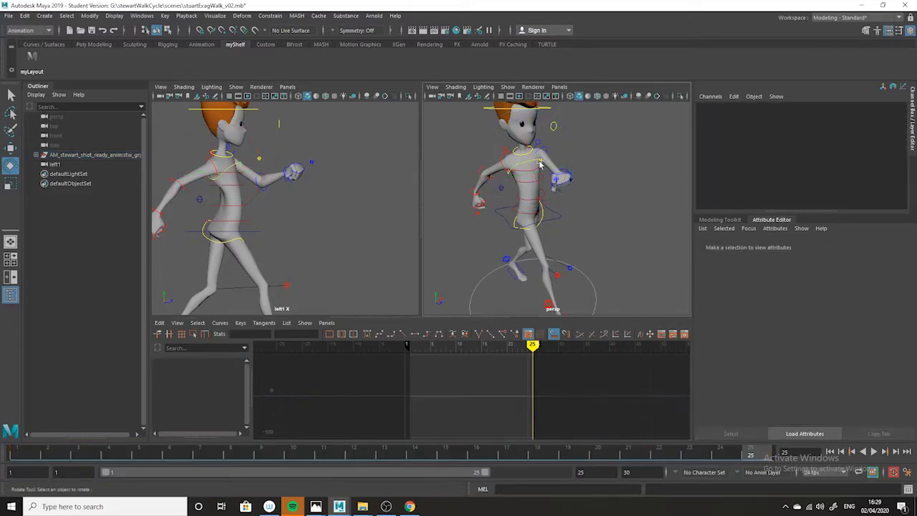
{"action": "left_click", "coordinate": [531, 176]}
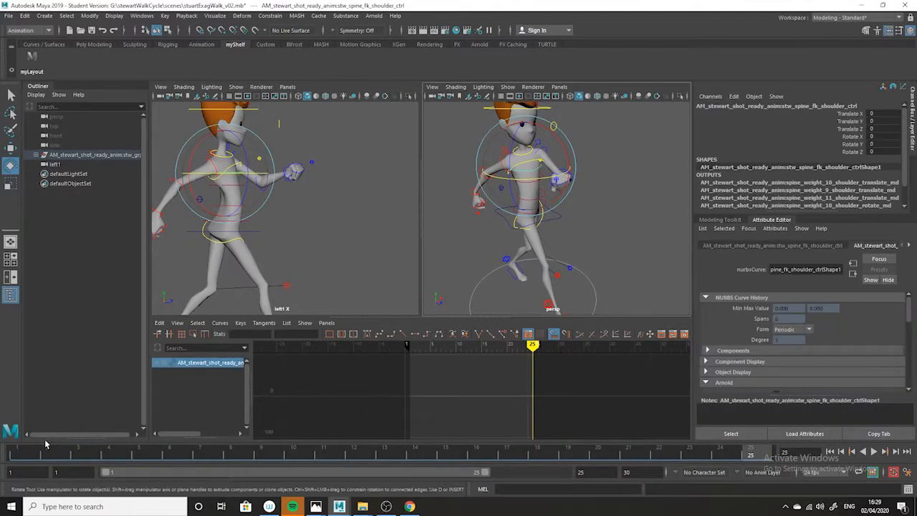
{"action": "left_click", "coordinate": [15, 459]}
{"action": "right_click", "coordinate": [16, 457]}
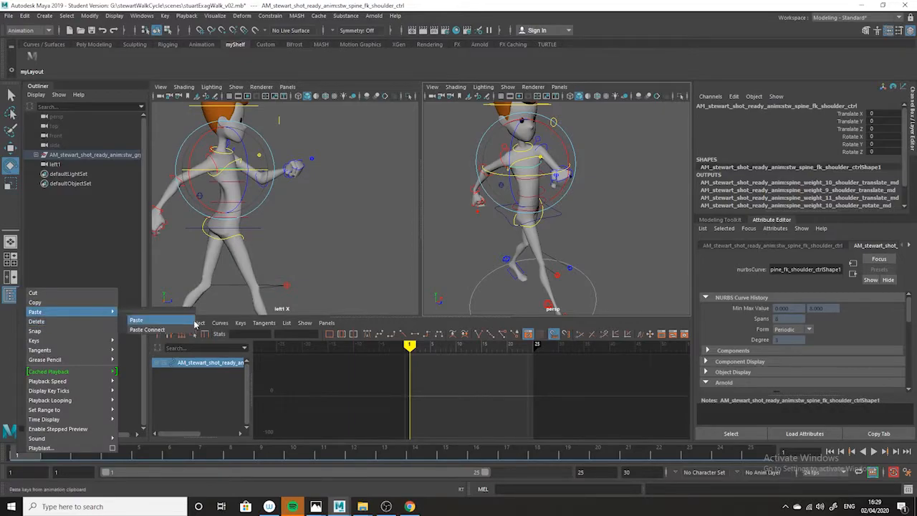
{"action": "left_click", "coordinate": [173, 326]}
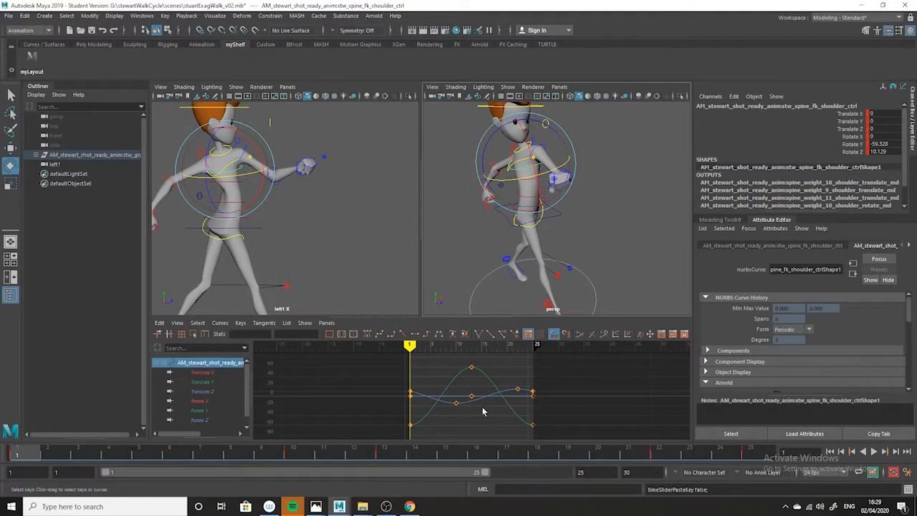
- Set post and pre infinity to Cycle on all of the FK shoulder control's curves
{"action": "right_click_drag", "start_coordinate": [514, 426], "coordinate": [495, 423], "text": "alt"}
{"action": "left_click_drag", "start_coordinate": [575, 369], "coordinate": [401, 424]}
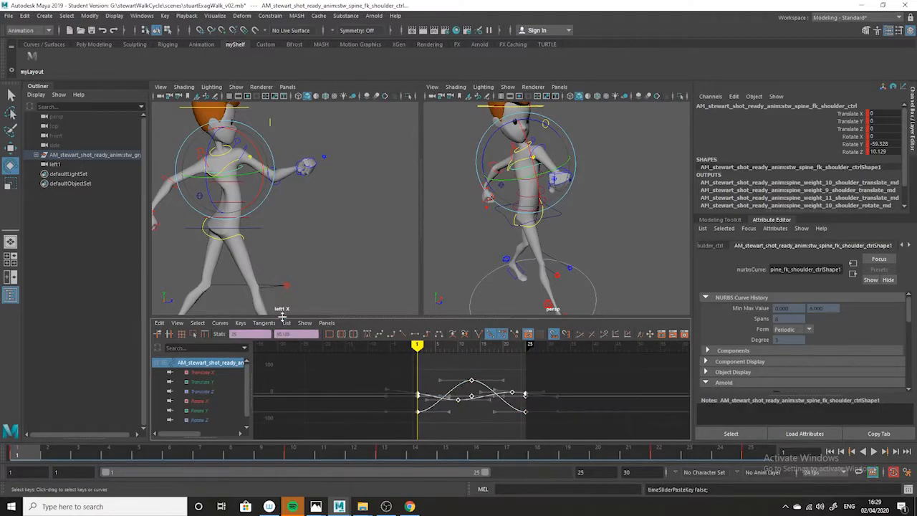
{"action": "left_click", "coordinate": [224, 326]}
{"action": "mouse_move", "coordinate": [286, 99]}
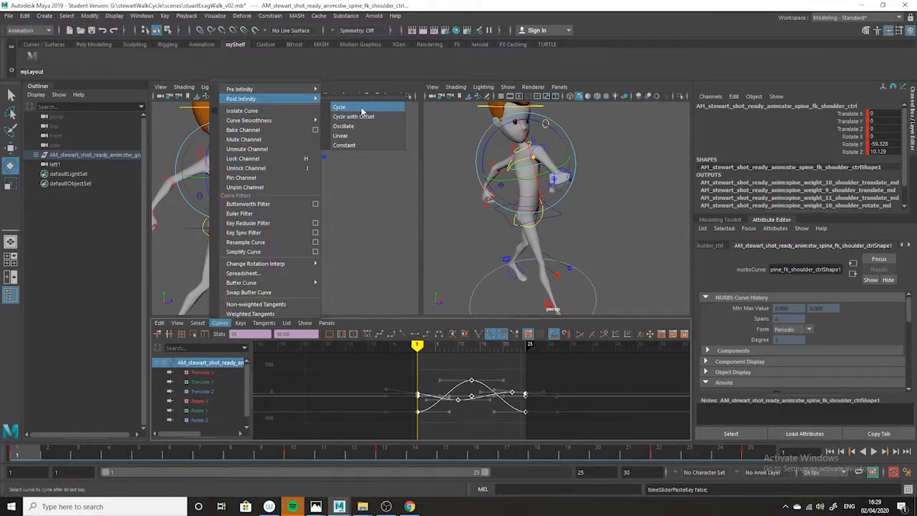
{"action": "left_click", "coordinate": [361, 110]}
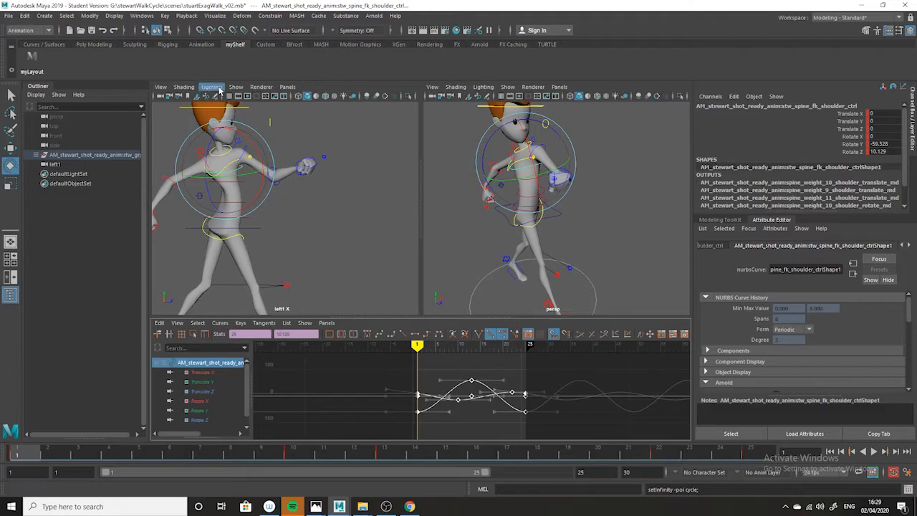
{"action": "left_click", "coordinate": [220, 323]}
{"action": "mouse_move", "coordinate": [266, 90]}
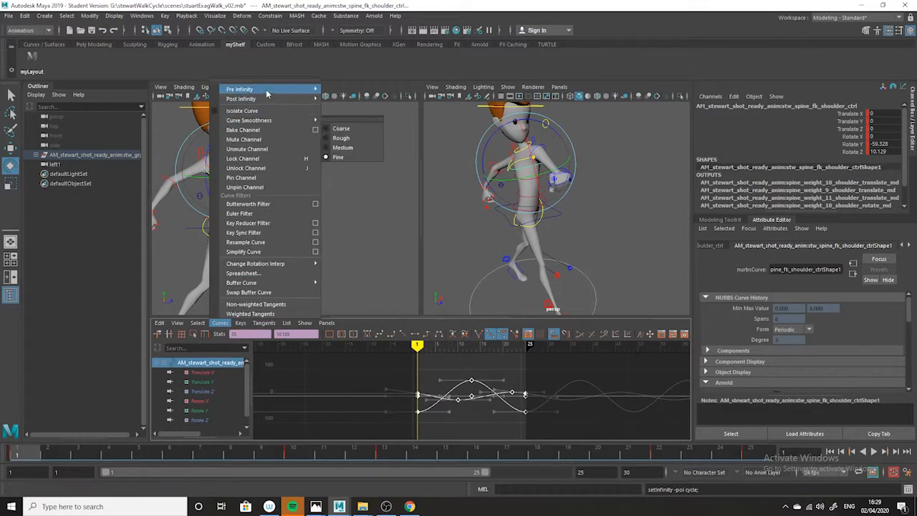
{"action": "left_click", "coordinate": [337, 96]}
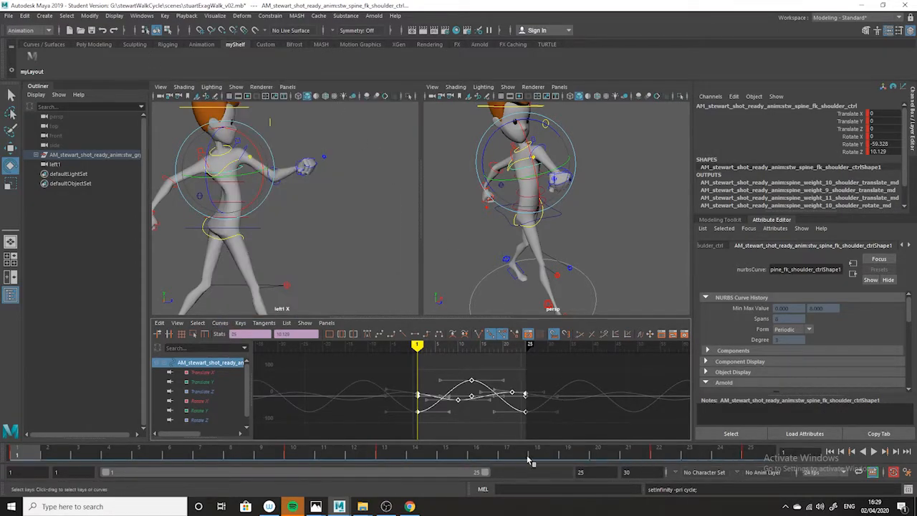
- Scale down the values of all FK shoulder keys about zero until Rotate Y is -11.866 and Rotate Z 2.026 at frame 1
{"action": "mouse_move", "coordinate": [499, 424]}
{"action": "right_mouse_down", "text": "alt"}
{"action": "mouse_move", "coordinate": [524, 423]}
{"action": "mouse_move", "coordinate": [497, 423]}
{"action": "right_mouse_up", "text": "alt"}
{"action": "left_click_drag", "start_coordinate": [547, 364], "coordinate": [402, 438]}
{"action": "mouse_move", "coordinate": [495, 425]}
{"action": "right_mouse_down", "text": "alt"}
{"action": "mouse_move", "coordinate": [479, 407]}
{"action": "mouse_move", "coordinate": [492, 440]}
{"action": "right_mouse_up", "text": "alt"}
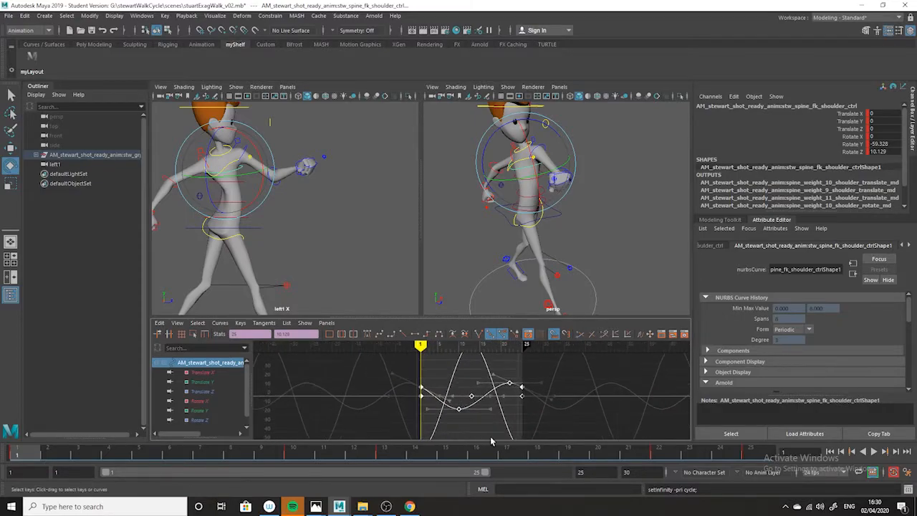
{"action": "left_click", "coordinate": [12, 183]}
{"action": "middle_click_drag", "start_coordinate": [470, 397], "coordinate": [471, 415], "text": "shift"}
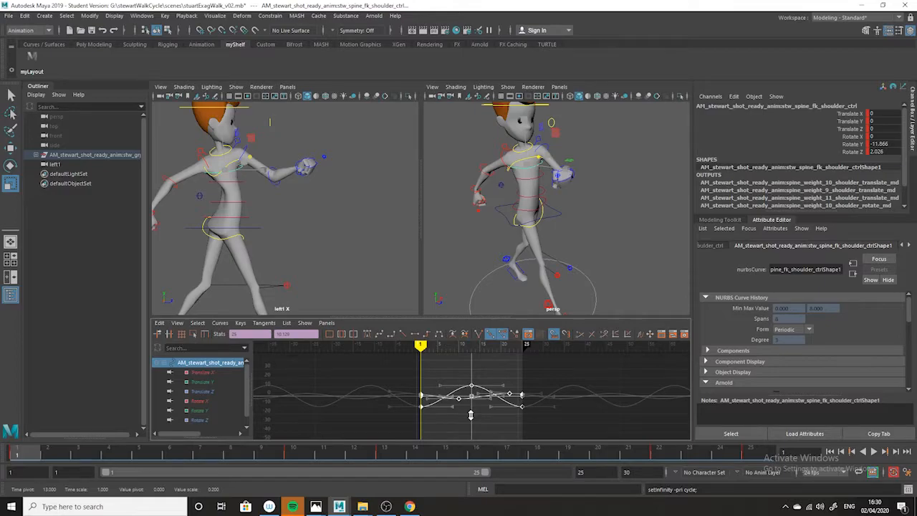
- Play back the walk cycle, and copy the FK shoulder control's keys across frames 1 to 25
{"action": "key", "text": "alt+v"}
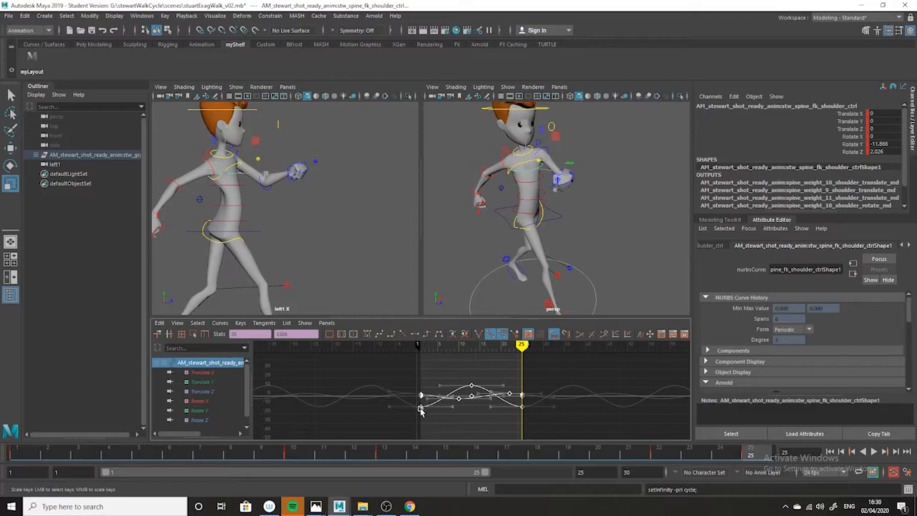
{"action": "left_click_drag", "start_coordinate": [24, 457], "coordinate": [758, 453], "text": "shift"}
{"action": "right_click", "coordinate": [758, 453]}
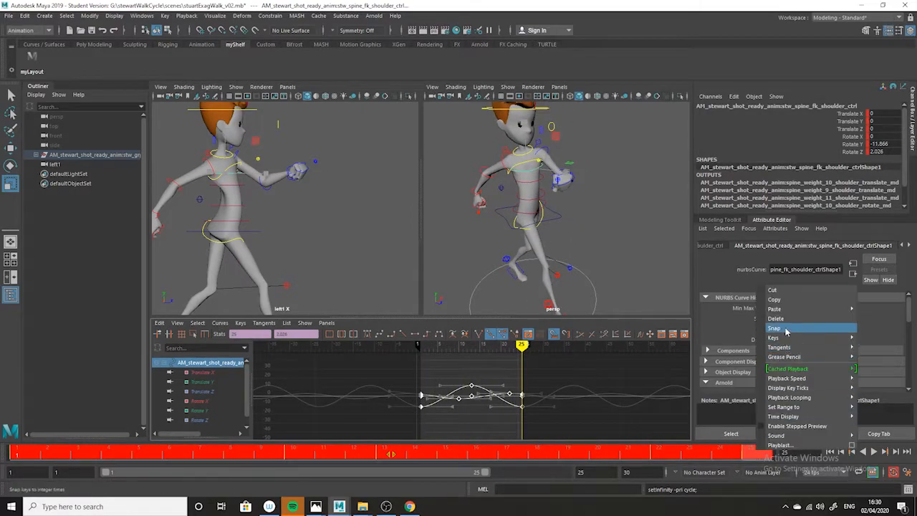
{"action": "left_click", "coordinate": [787, 307]}
- Move all of the FK shoulder control's keys one frame later without changing their values
{"action": "left_click", "coordinate": [530, 185]}
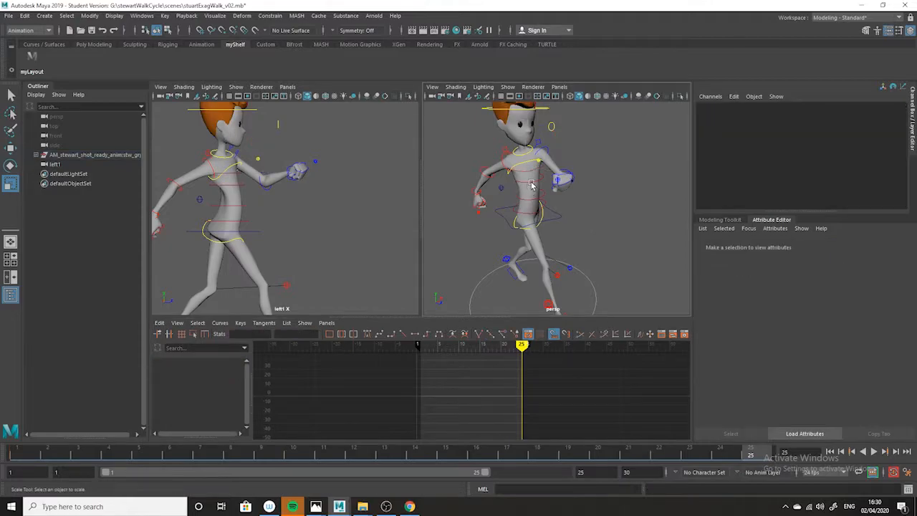
{"action": "left_click", "coordinate": [529, 177]}
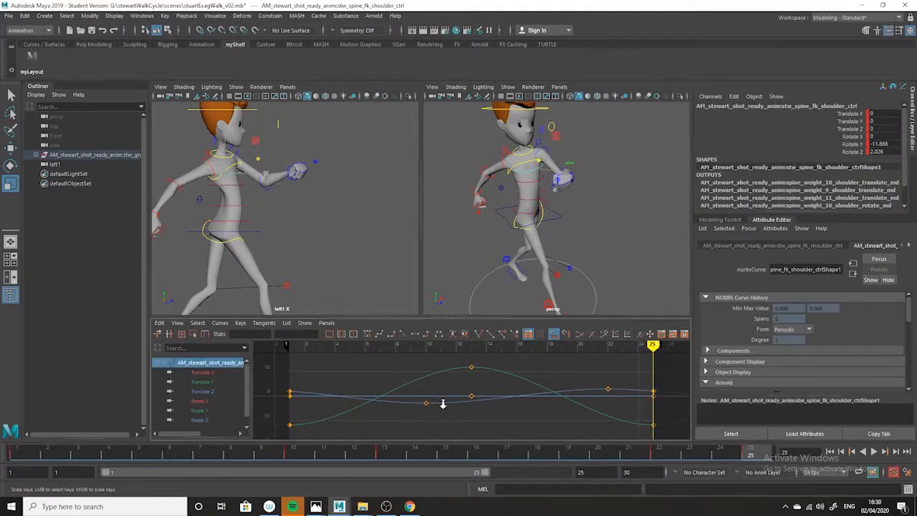
{"action": "key", "text": "f"}
{"action": "left_click_drag", "start_coordinate": [594, 370], "coordinate": [289, 463]}
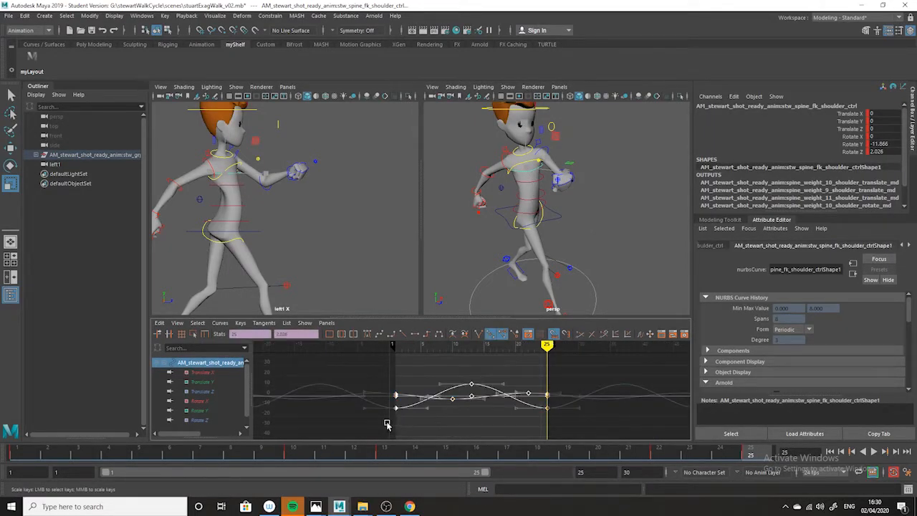
{"action": "left_click", "coordinate": [25, 452]}
{"action": "middle_click_drag", "start_coordinate": [433, 429], "coordinate": [438, 431], "text": "shift"}
{"action": "key", "text": "ctrl+z"}
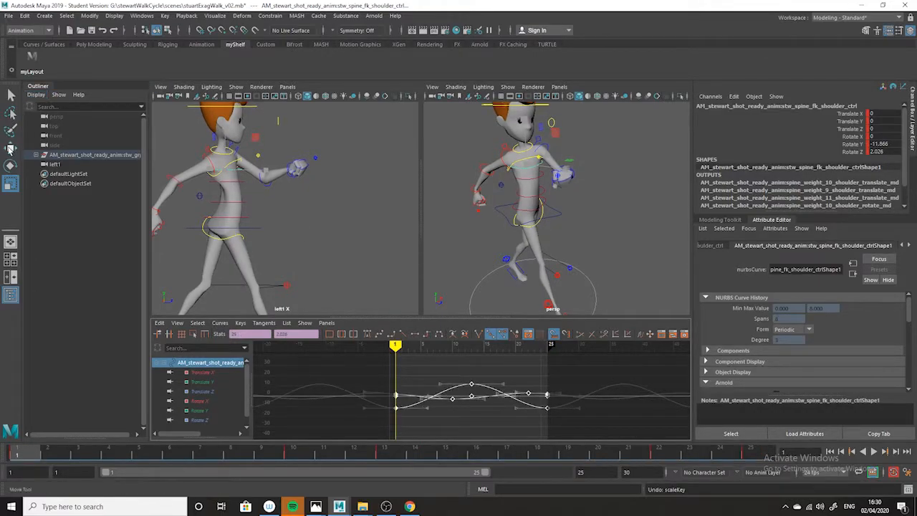
{"action": "left_click", "coordinate": [10, 147]}
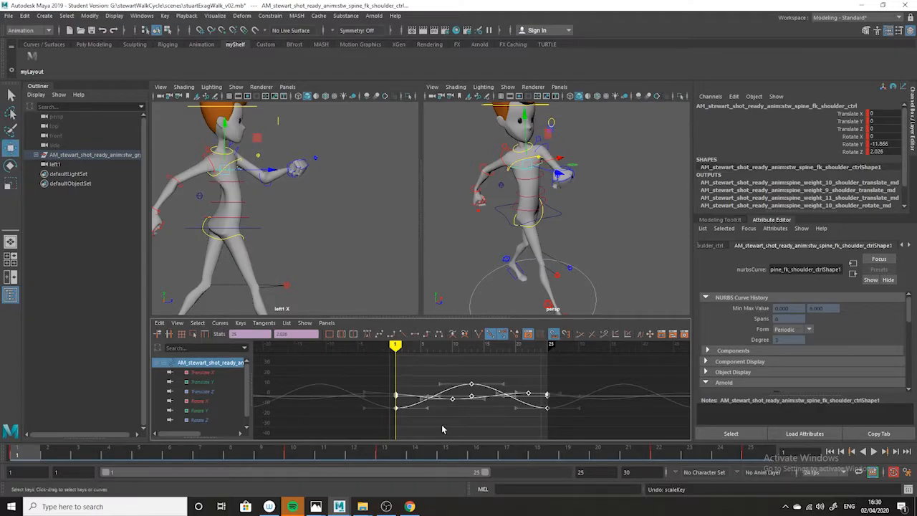
{"action": "middle_click_drag", "start_coordinate": [431, 415], "coordinate": [437, 417], "text": "shift"}
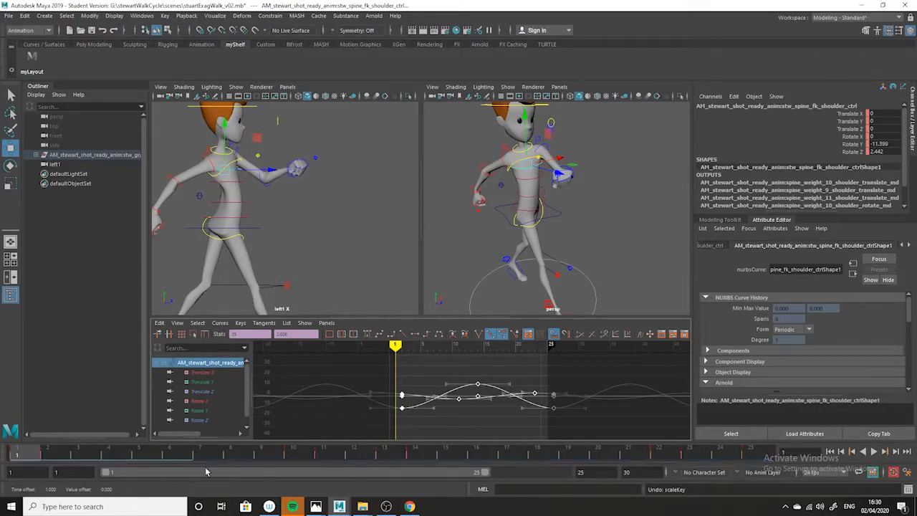
{"action": "mouse_move", "coordinate": [43, 457]}
{"action": "left_mouse_down"}
{"action": "mouse_move", "coordinate": [465, 466]}
{"action": "mouse_move", "coordinate": [50, 459]}
{"action": "mouse_move", "coordinate": [297, 451]}
{"action": "mouse_move", "coordinate": [615, 416]}
{"action": "mouse_move", "coordinate": [200, 430]}
{"action": "mouse_move", "coordinate": [6, 407]}
{"action": "left_mouse_up"}
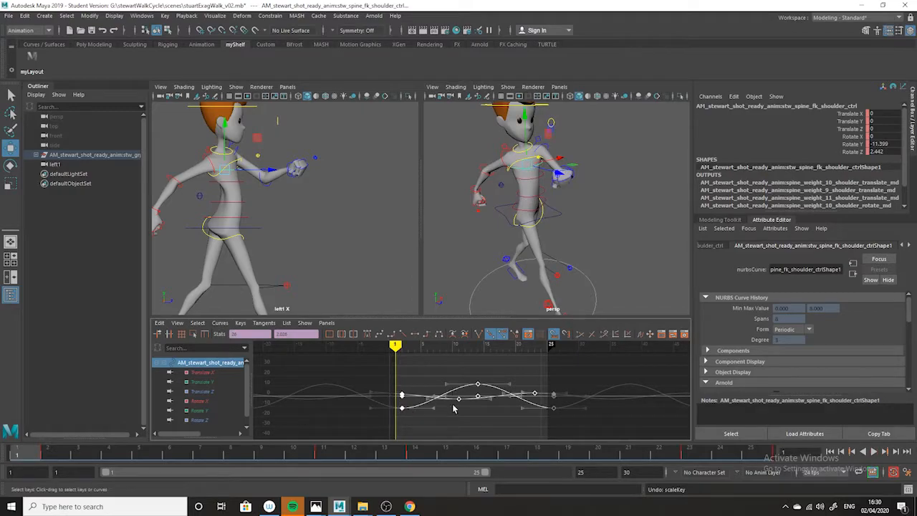
- Reselect the FK shoulder control and extend the playback range to end at frame 27
{"action": "key", "text": "w"}
{"action": "left_click", "coordinate": [534, 182]}
{"action": "left_click", "coordinate": [501, 184]}
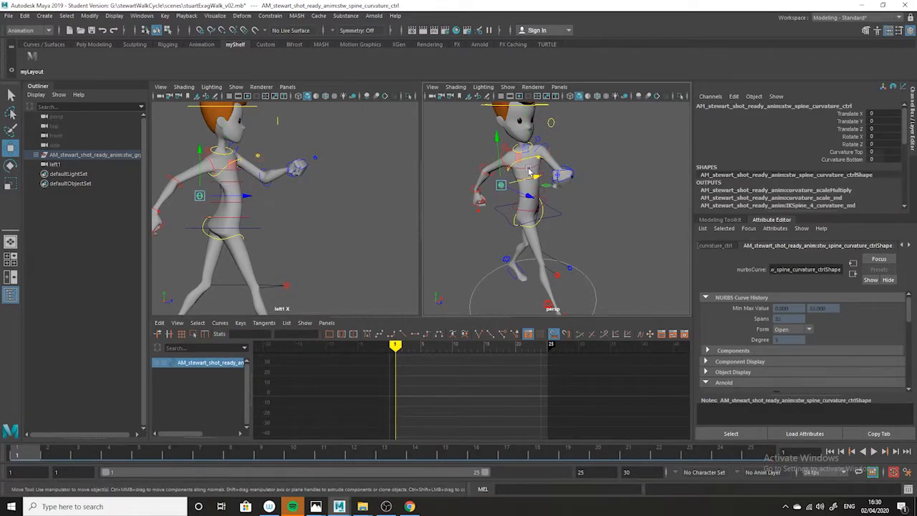
{"action": "left_click", "coordinate": [526, 169]}
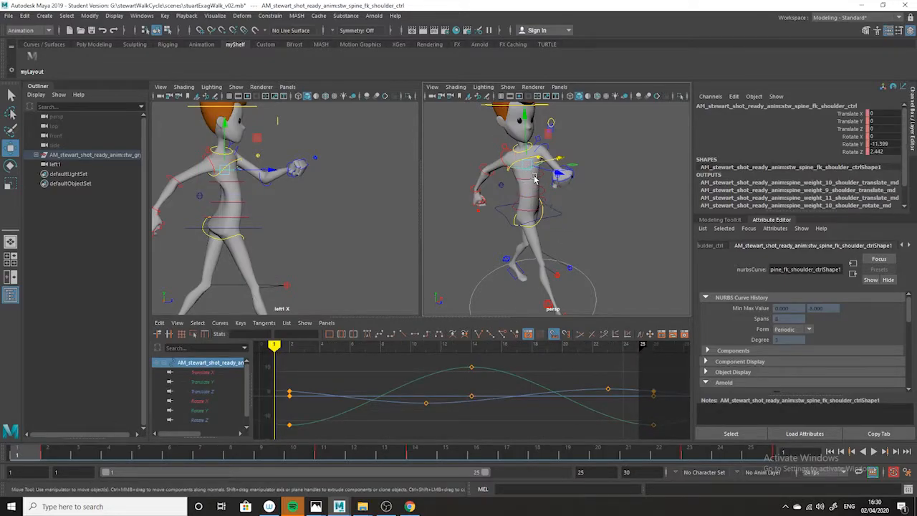
{"action": "left_click", "coordinate": [534, 180]}
{"action": "left_click", "coordinate": [506, 184]}
{"action": "left_click", "coordinate": [520, 170]}
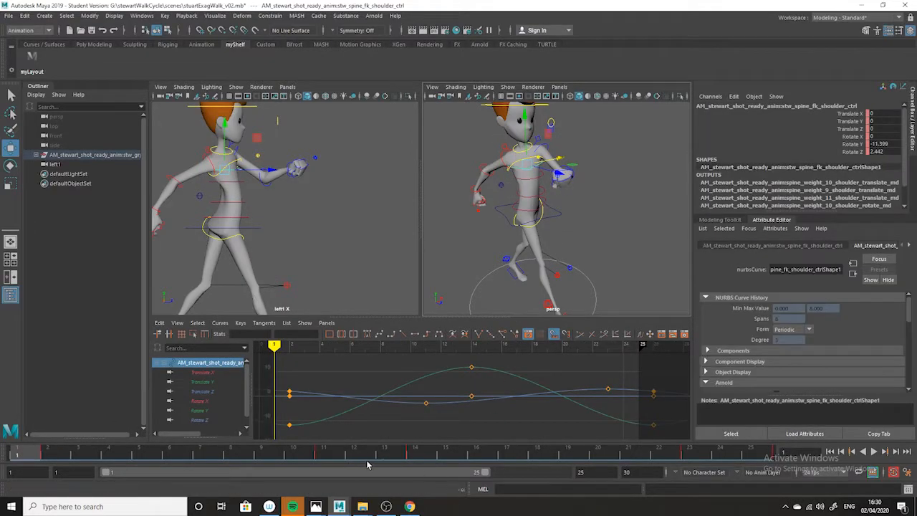
{"action": "left_click", "coordinate": [417, 453]}
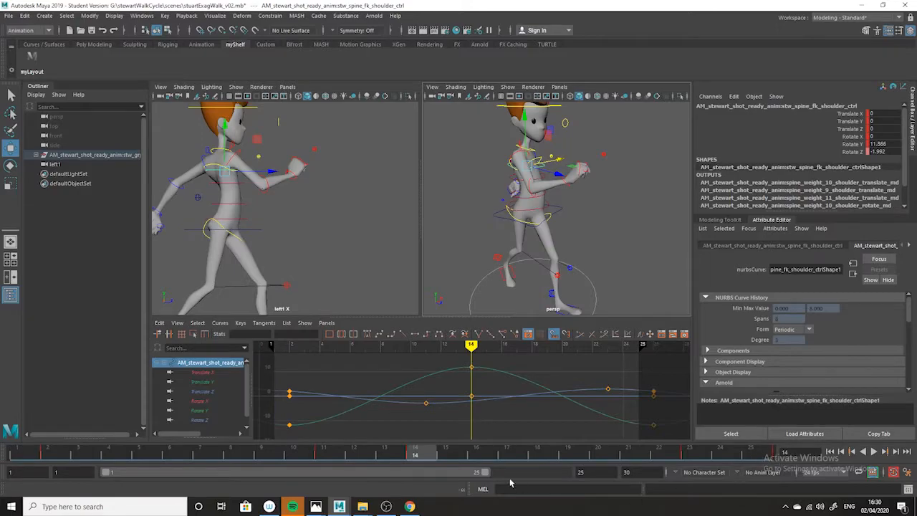
{"action": "left_click_drag", "start_coordinate": [492, 476], "coordinate": [520, 475]}
{"action": "left_click", "coordinate": [723, 455]}
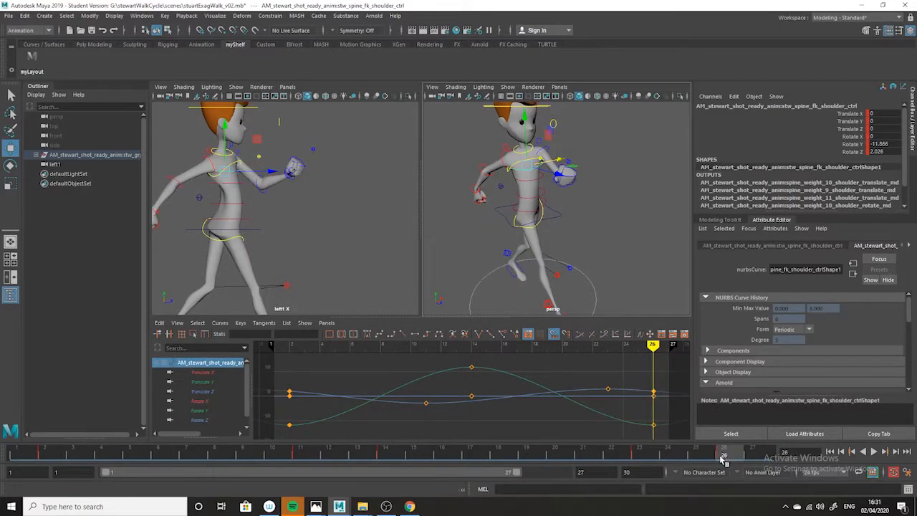
- Copy the FK shoulder control's keys across frames 2 to 26
{"action": "left_click", "coordinate": [49, 456]}
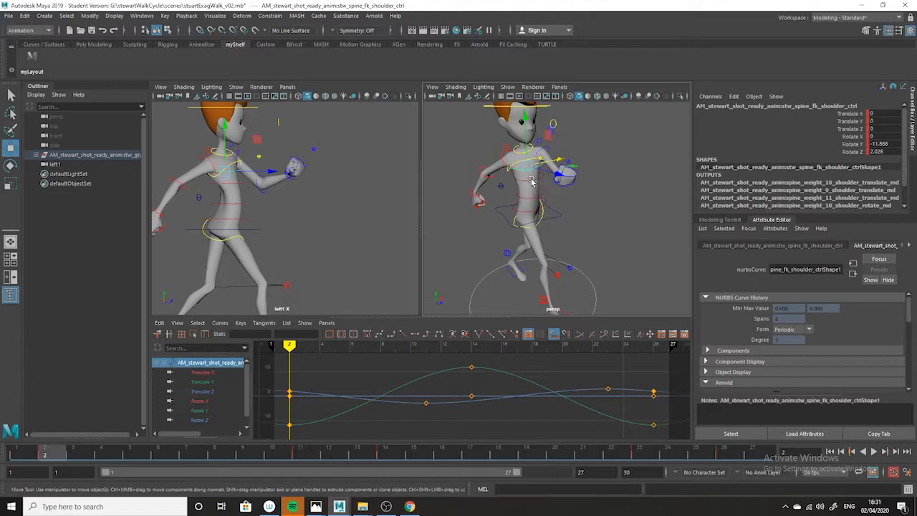
{"action": "left_click", "coordinate": [532, 182]}
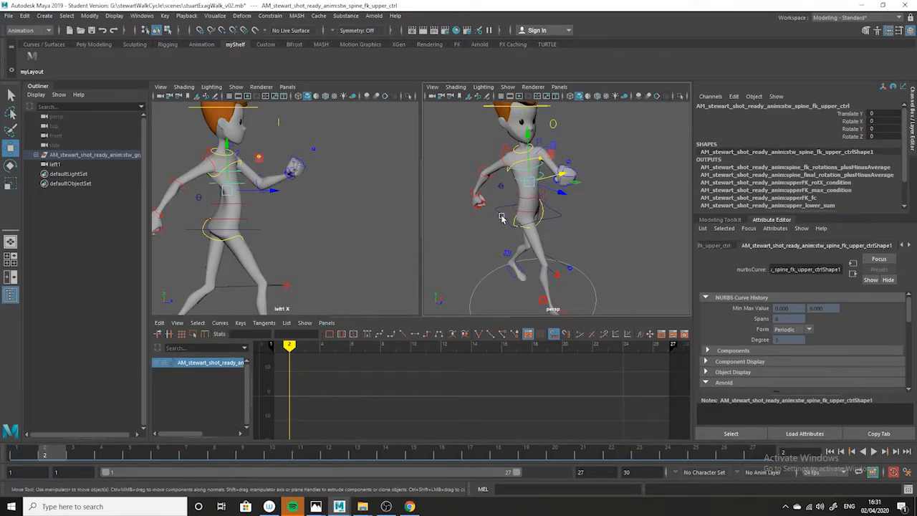
{"action": "left_click", "coordinate": [533, 175]}
{"action": "left_click", "coordinate": [531, 171]}
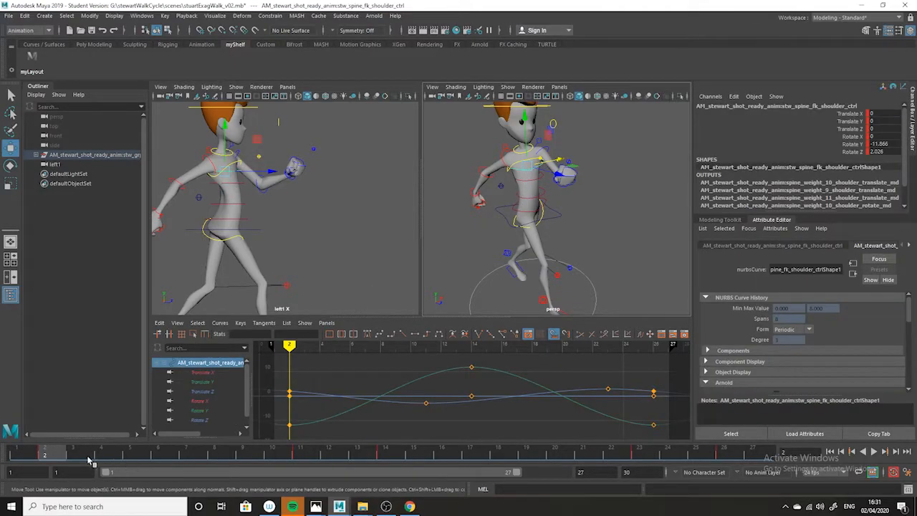
{"action": "left_click_drag", "start_coordinate": [54, 454], "coordinate": [720, 455], "text": "shift"}
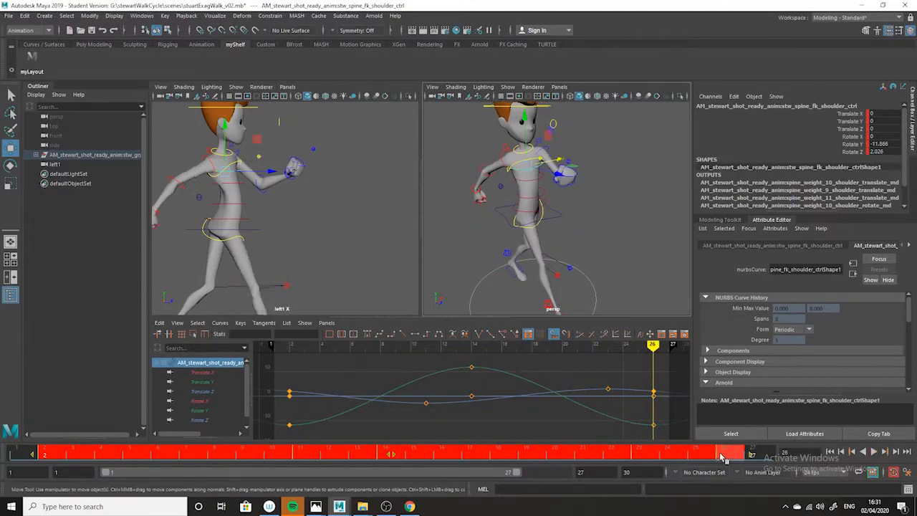
{"action": "right_click", "coordinate": [724, 455]}
{"action": "left_click", "coordinate": [759, 302]}
- Paste the copied shoulder keys onto the FK upper spine control starting at frame 3
{"action": "left_click", "coordinate": [612, 230]}
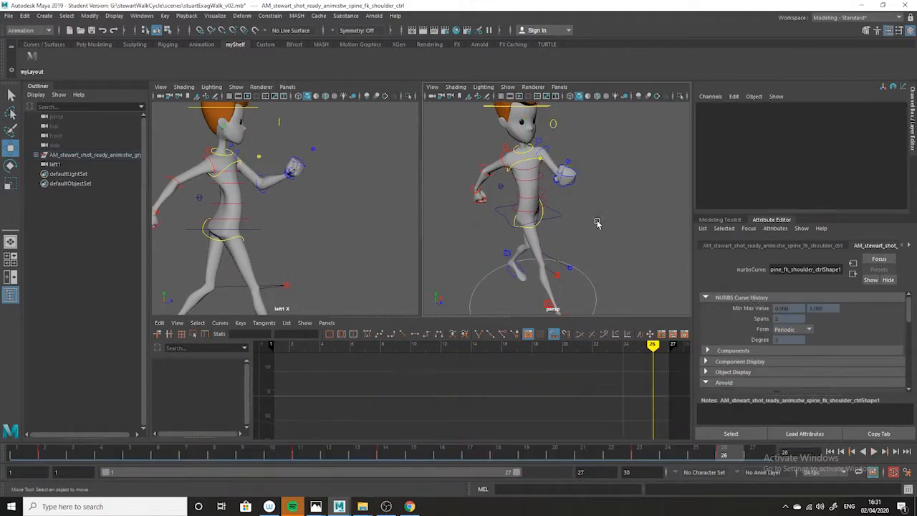
{"action": "left_click", "coordinate": [531, 185]}
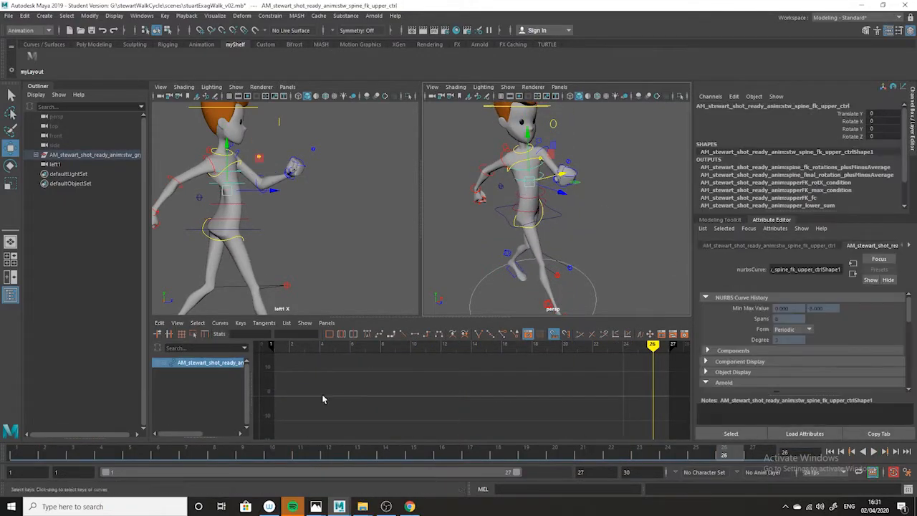
{"action": "left_click", "coordinate": [80, 456]}
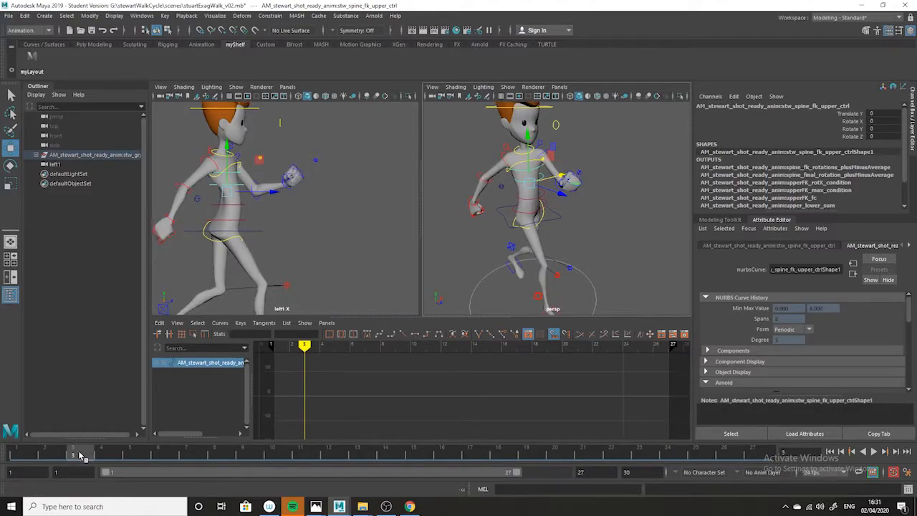
{"action": "right_click", "coordinate": [80, 456]}
{"action": "mouse_move", "coordinate": [116, 313]}
{"action": "left_click", "coordinate": [224, 323]}
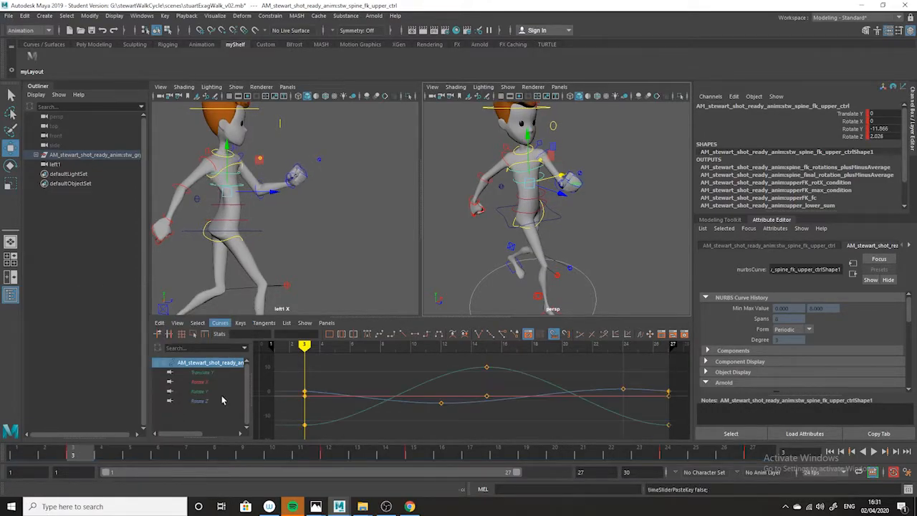
- Set pre and post infinity to Cycle on all of the FK upper spine control's curves
{"action": "key", "text": "a"}
{"action": "left_click_drag", "start_coordinate": [608, 374], "coordinate": [361, 451]}
{"action": "left_click", "coordinate": [223, 323]}
{"action": "mouse_move", "coordinate": [262, 94]}
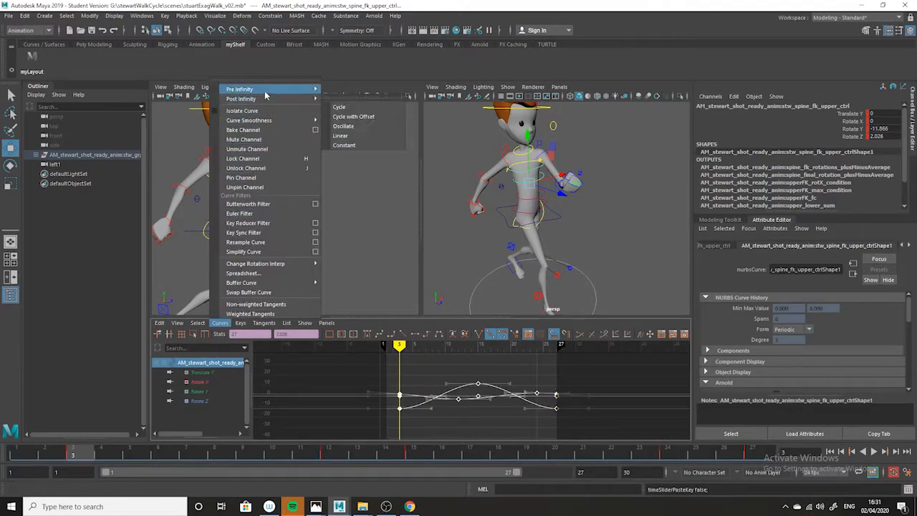
{"action": "left_click", "coordinate": [335, 111]}
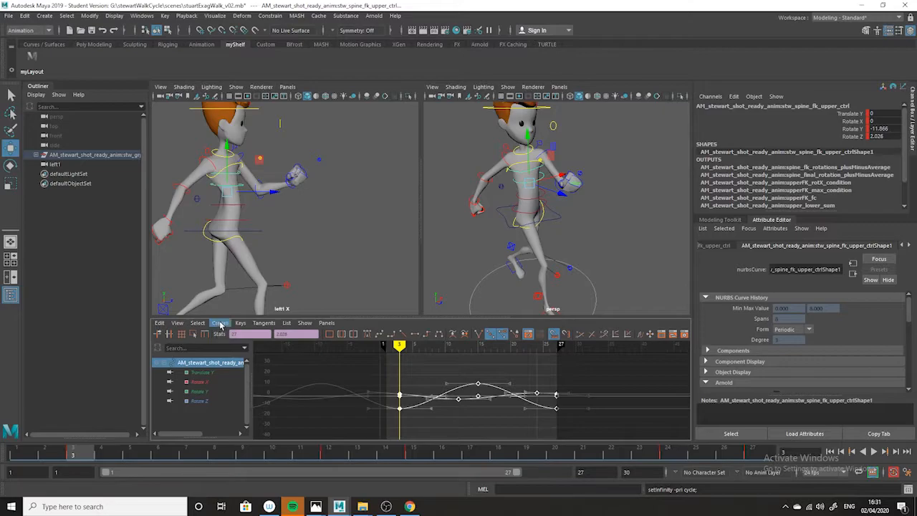
{"action": "left_click", "coordinate": [220, 322]}
{"action": "mouse_move", "coordinate": [273, 99]}
{"action": "left_click", "coordinate": [339, 107]}
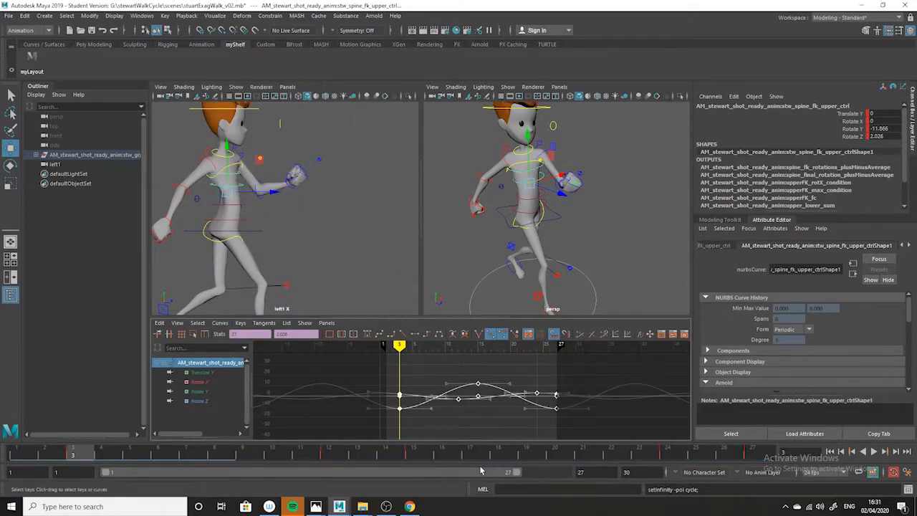
- Play back the walk cycle to check the layered spine rotation, and select the FK hip control
{"action": "key", "text": "alt+v"}
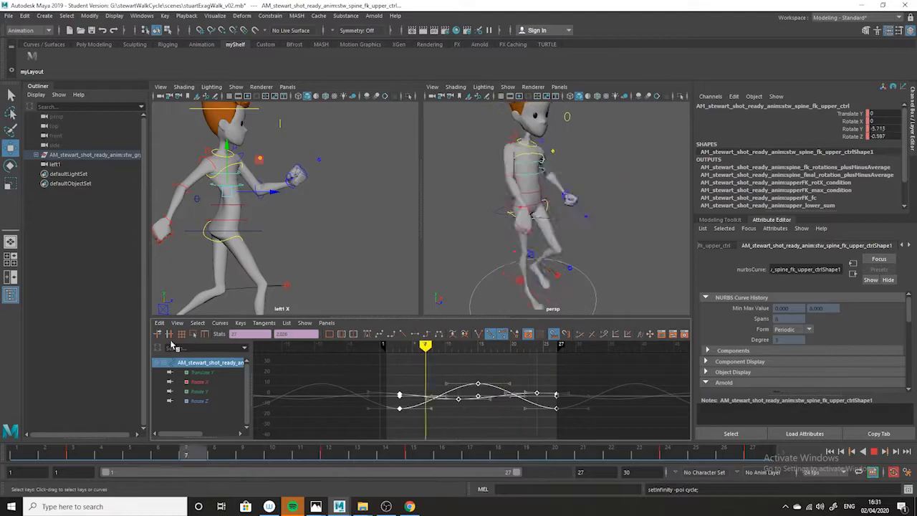
{"action": "key", "text": "alt+v"}
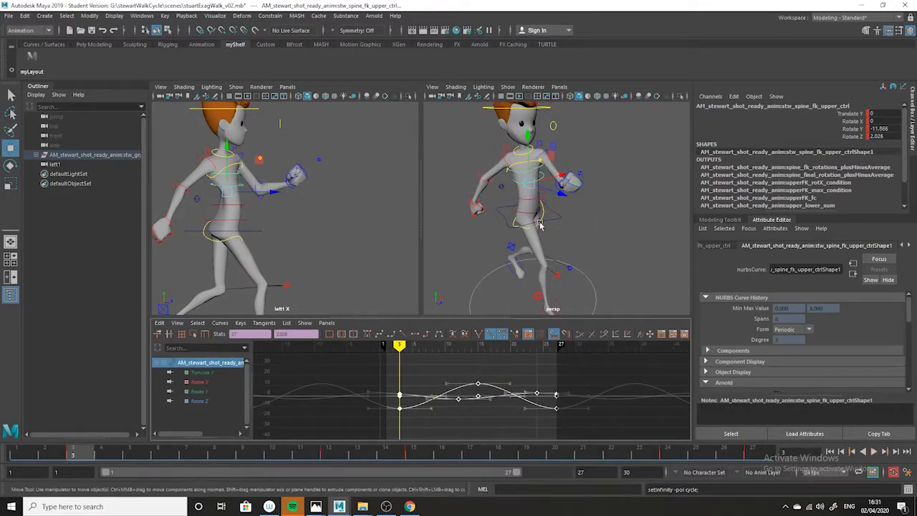
{"action": "key", "text": "alt+v"}
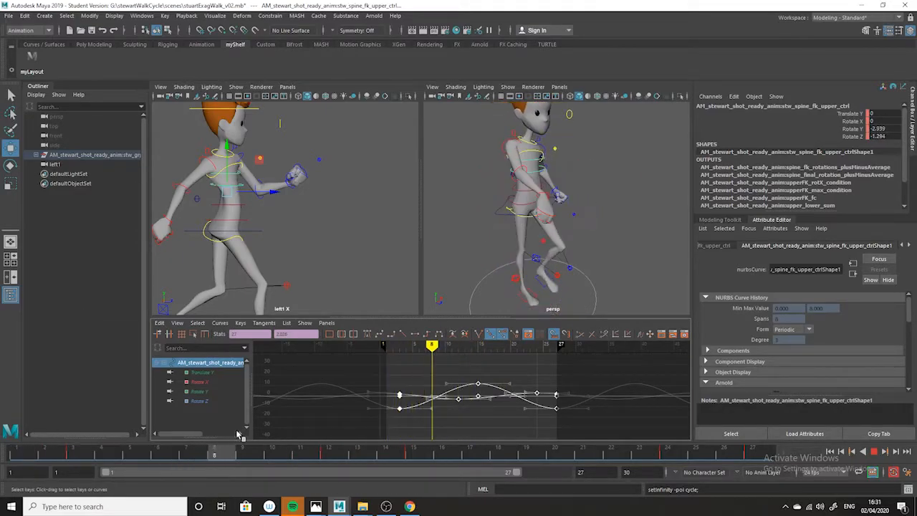
{"action": "key", "text": "alt+v"}
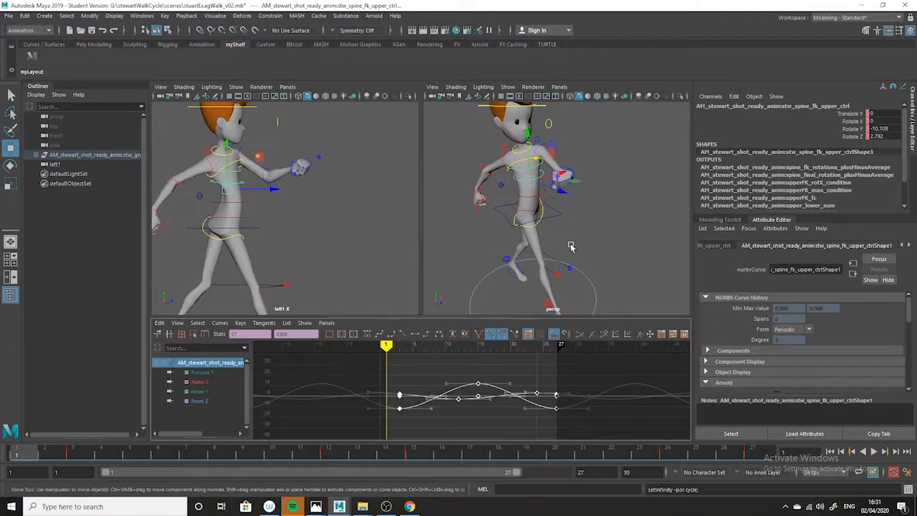
{"action": "left_click", "coordinate": [529, 212]}
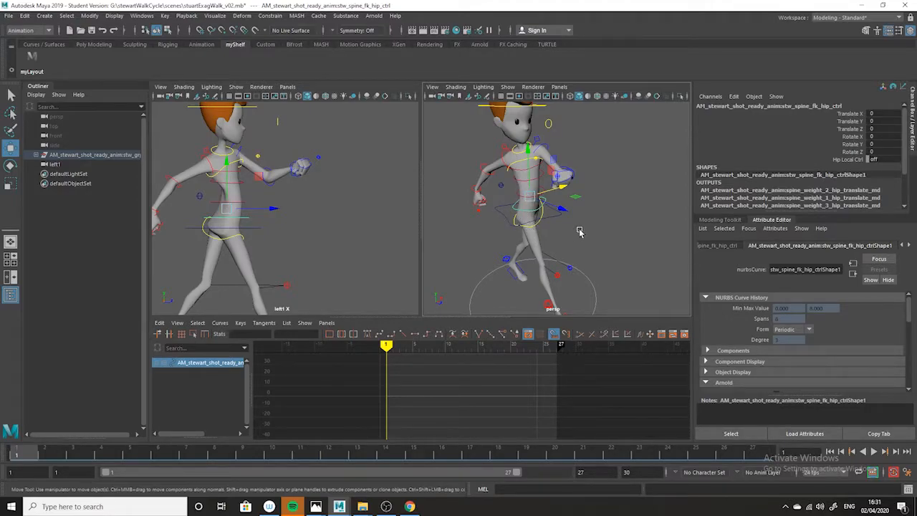
{"action": "key", "text": "alt+v"}
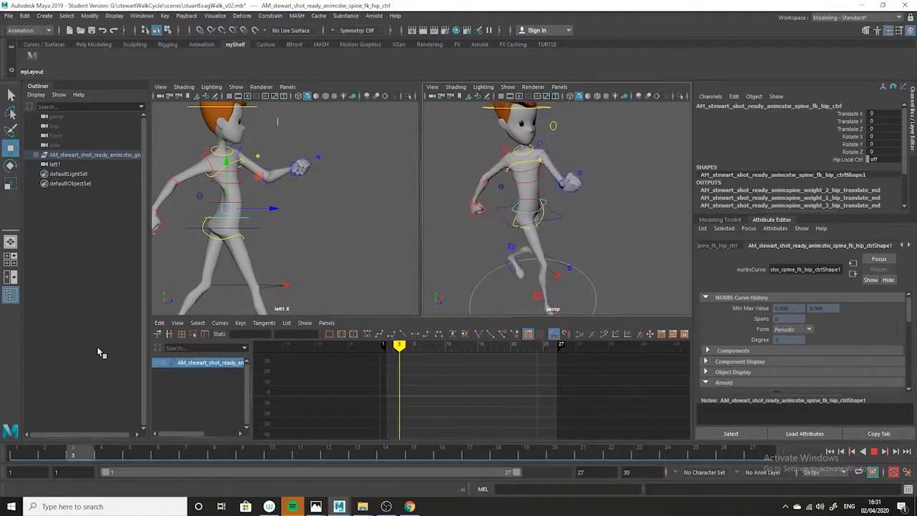
{"action": "key", "text": "alt+v"}
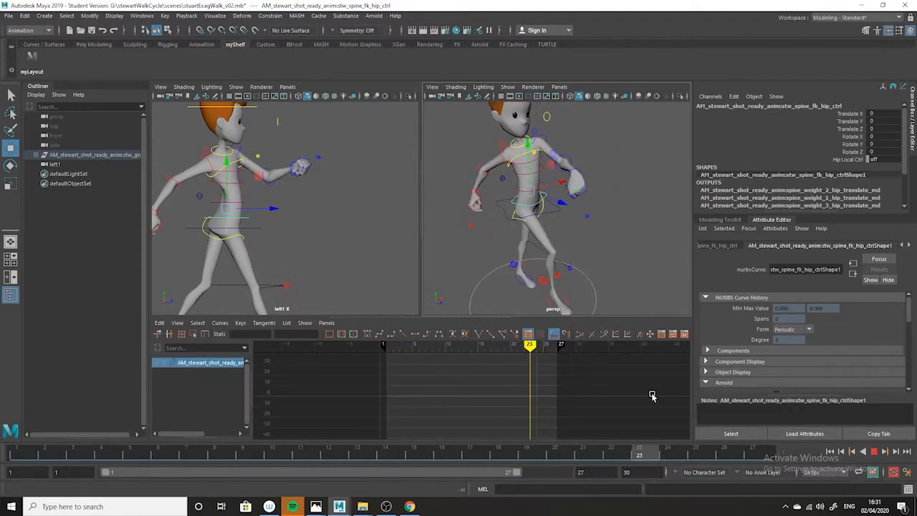
- Set pre and post infinity to Cycle on the COG control's Rotate Y curve
{"action": "left_click", "coordinate": [637, 247]}
{"action": "left_click", "coordinate": [543, 207]}
{"action": "left_click_drag", "start_coordinate": [569, 248], "coordinate": [542, 252], "text": "alt"}
{"action": "left_click", "coordinate": [597, 230]}
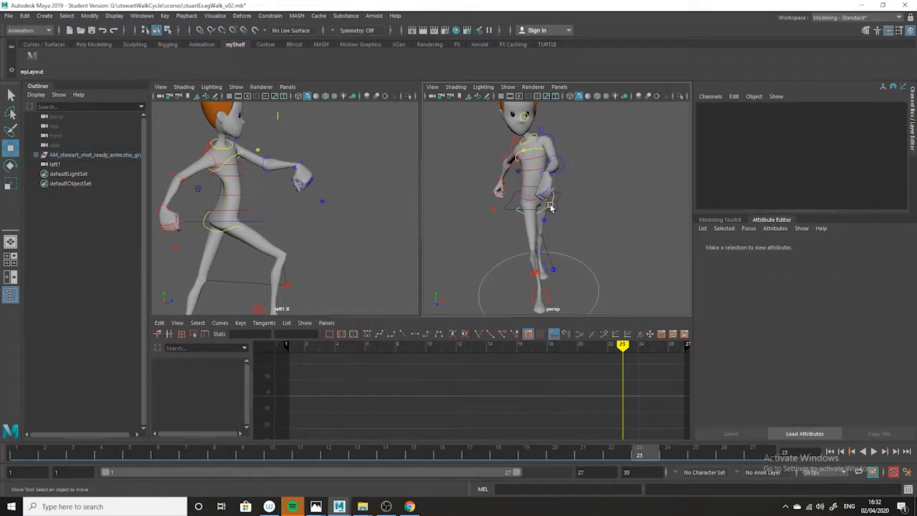
{"action": "left_click", "coordinate": [550, 207]}
{"action": "left_click", "coordinate": [574, 255]}
{"action": "left_click", "coordinate": [560, 213]}
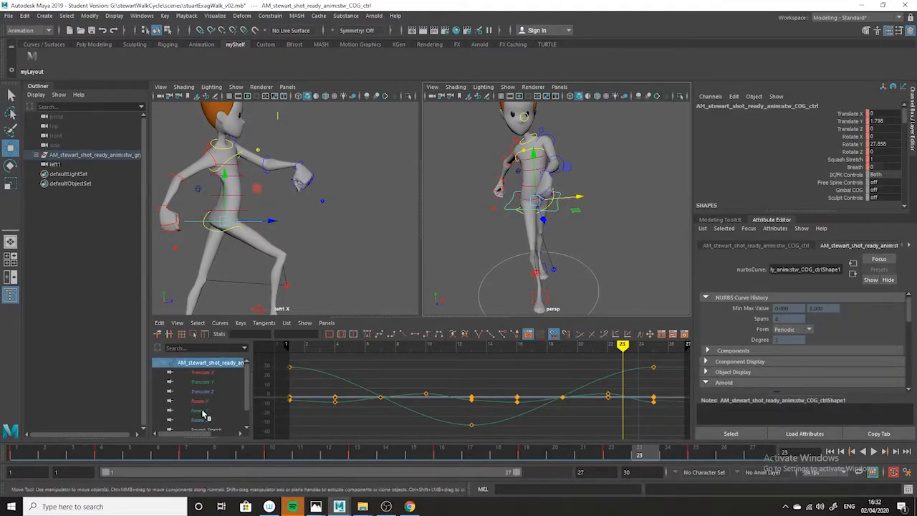
{"action": "left_click", "coordinate": [203, 413]}
{"action": "key", "text": "f"}
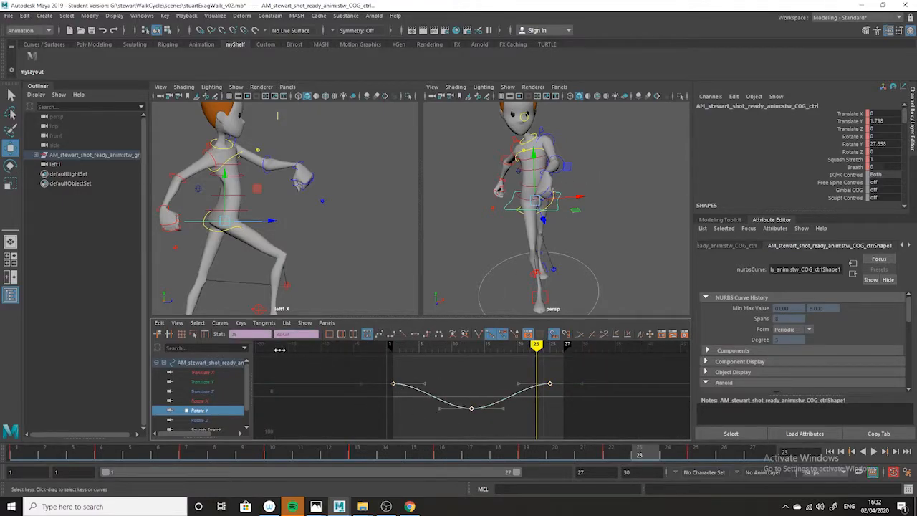
{"action": "left_click", "coordinate": [220, 323]}
{"action": "mouse_move", "coordinate": [287, 89]}
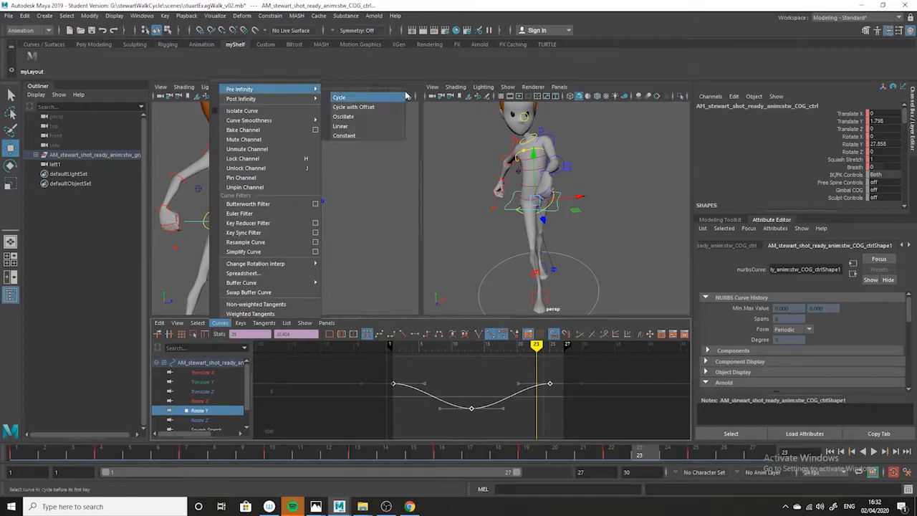
{"action": "left_click", "coordinate": [339, 97]}
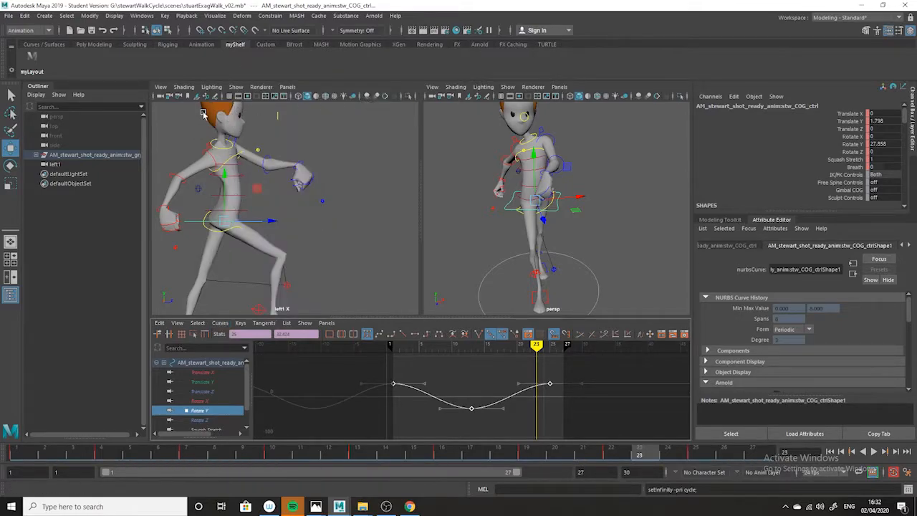
{"action": "left_click", "coordinate": [220, 323]}
{"action": "mouse_move", "coordinate": [272, 100]}
{"action": "left_click", "coordinate": [368, 108]}
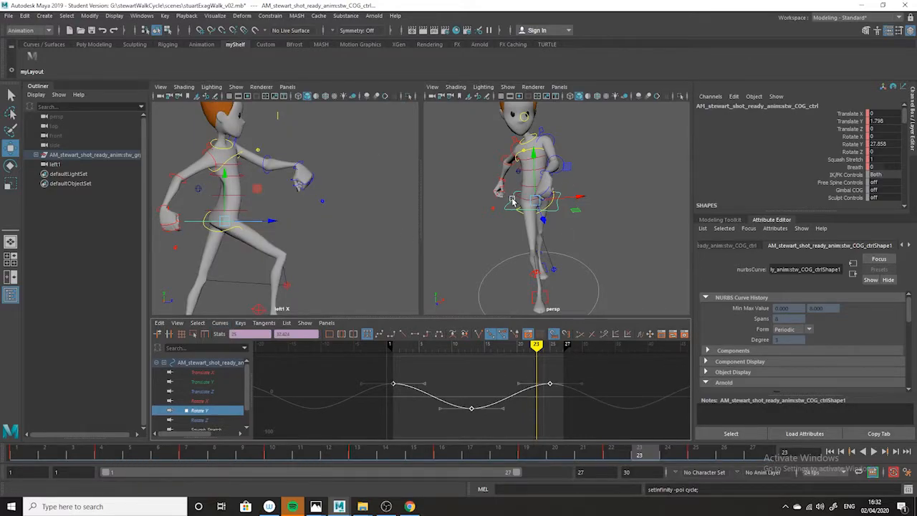